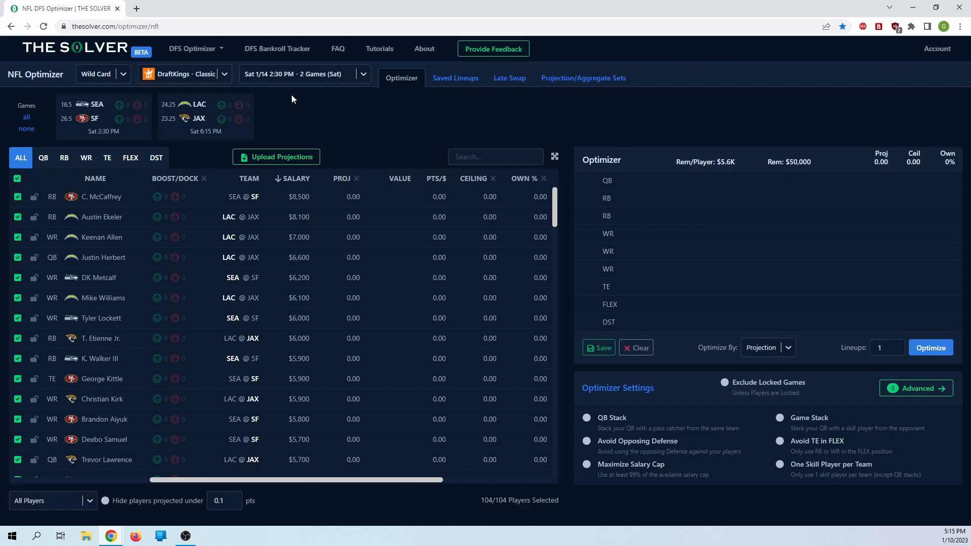
Step: Open the Golf DFS optimizer and load the slate dated 1/05/2023
{"action": "left_click", "coordinate": [182, 50]}
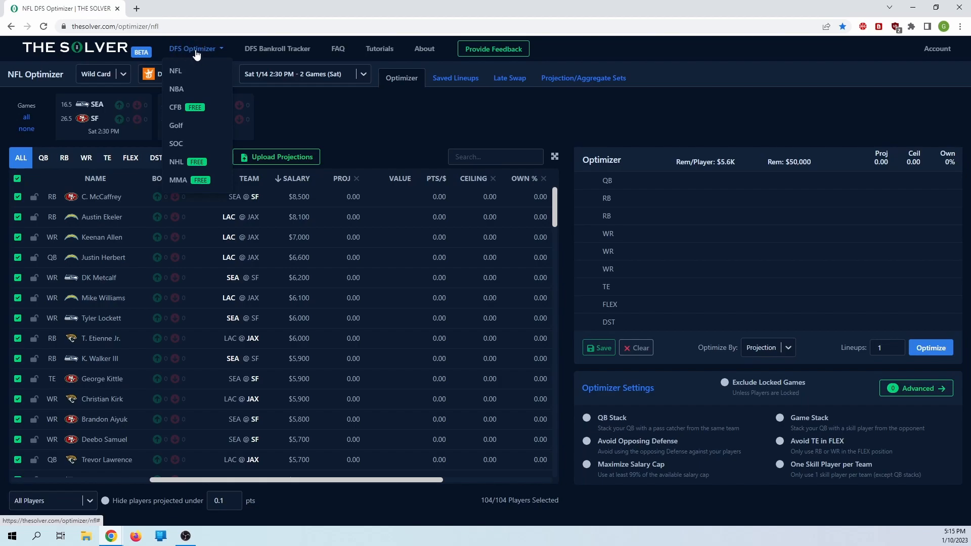
{"action": "left_click", "coordinate": [176, 127]}
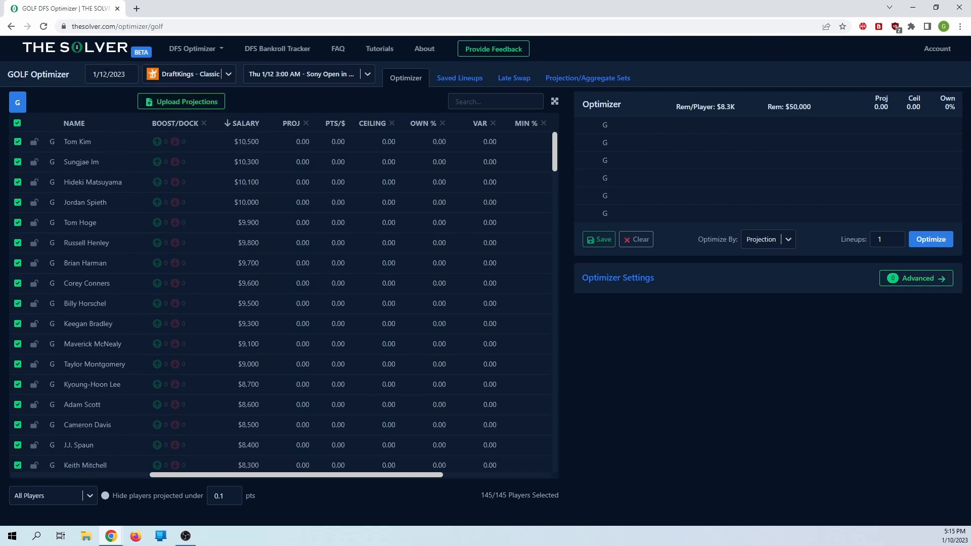
{"action": "left_click", "coordinate": [114, 76]}
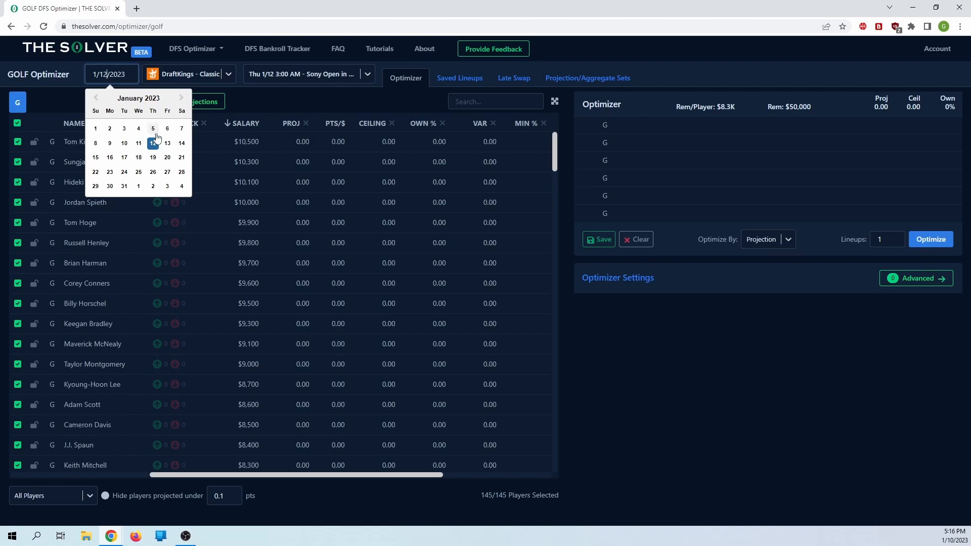
{"action": "left_click", "coordinate": [153, 130]}
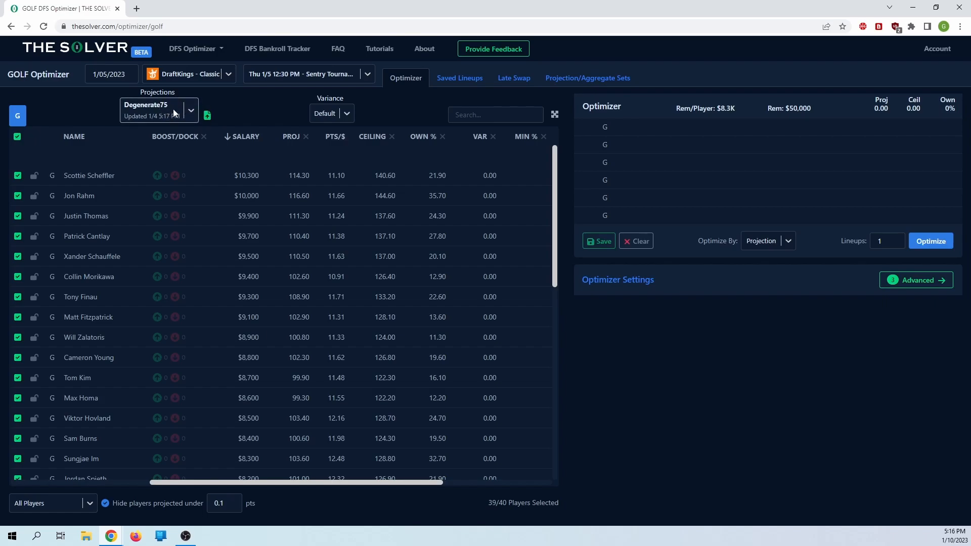
Step: Examine the projection sources offered for the slate and the projected values in the player table
{"action": "left_click_drag", "start_coordinate": [140, 92], "coordinate": [191, 104]}
{"action": "left_click", "coordinate": [228, 101]}
{"action": "left_click", "coordinate": [177, 105]}
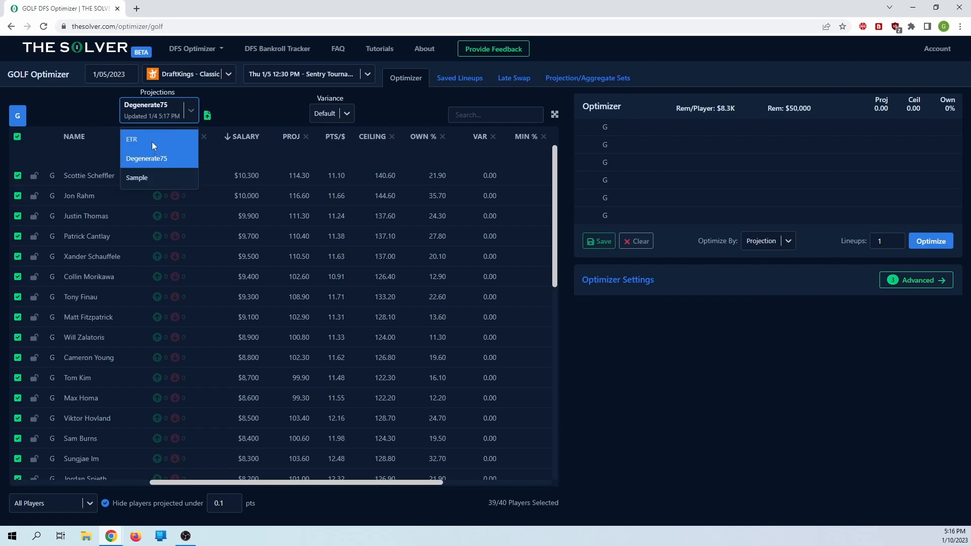
{"action": "left_click", "coordinate": [249, 106]}
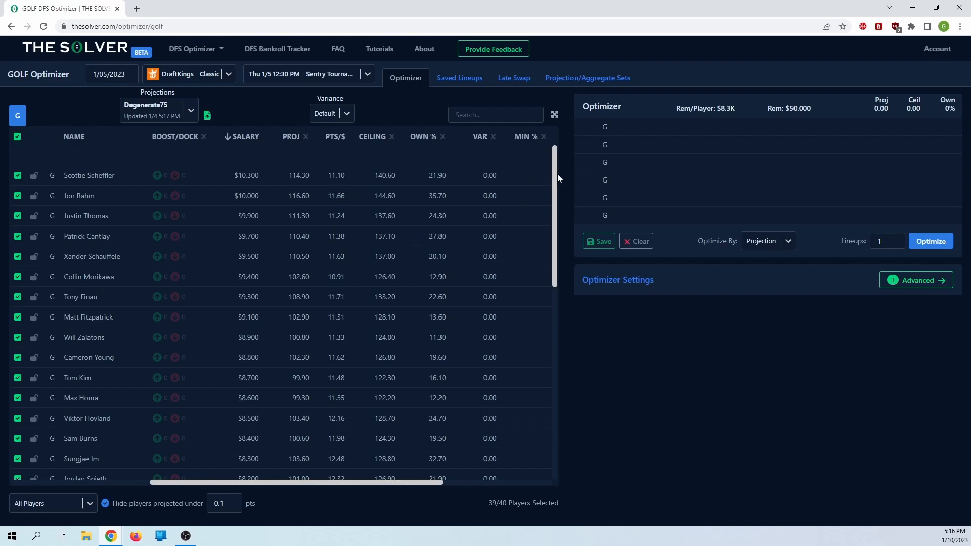
{"action": "left_click_drag", "start_coordinate": [556, 178], "coordinate": [557, 131]}
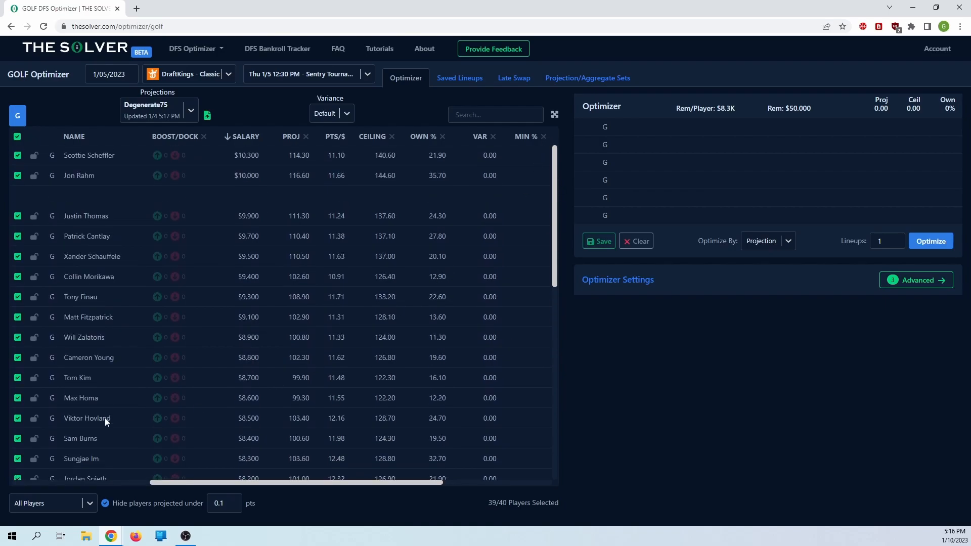
Step: Filter the player table by Selected Players and by Excluded Players, and return it to All Players
{"action": "left_click", "coordinate": [80, 503]}
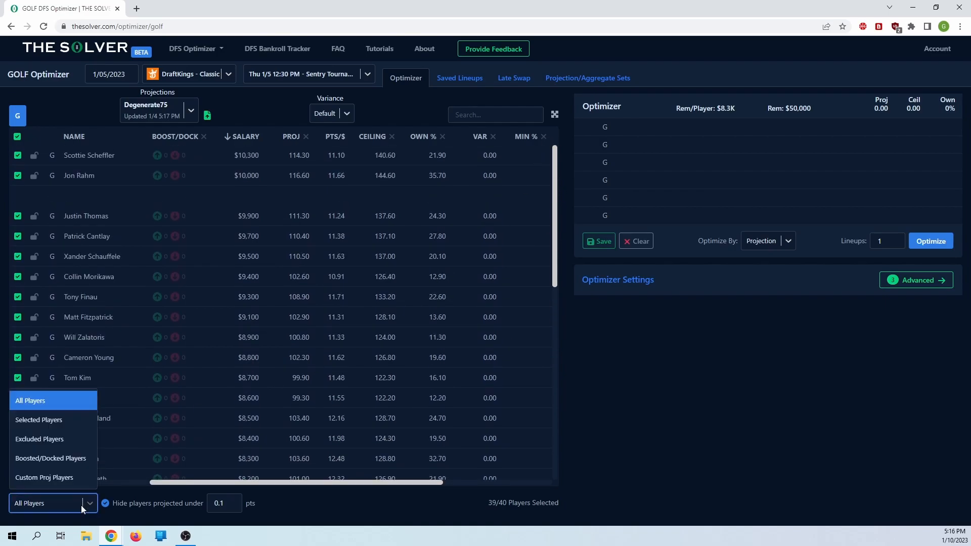
{"action": "left_click", "coordinate": [45, 420]}
{"action": "left_click", "coordinate": [44, 505]}
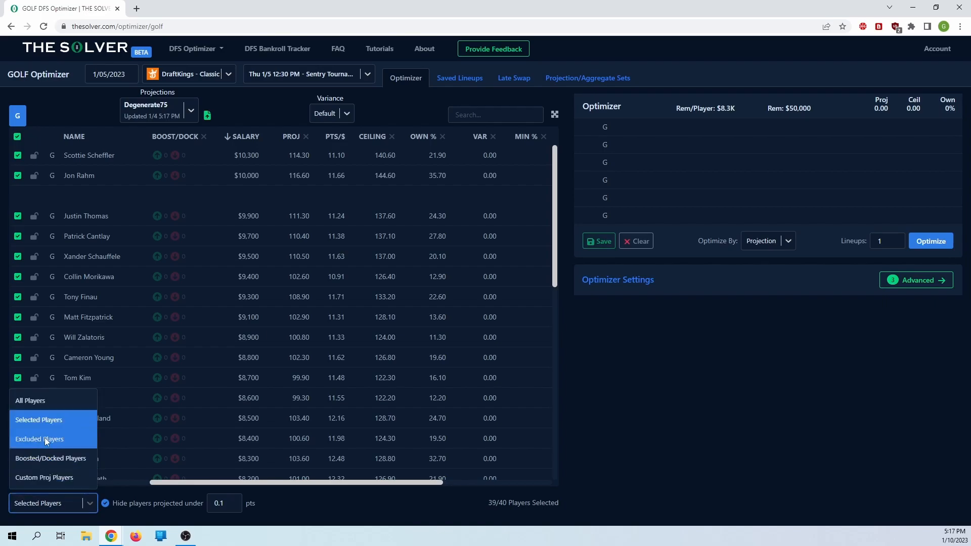
{"action": "left_click", "coordinate": [45, 438]}
{"action": "left_click", "coordinate": [74, 503]}
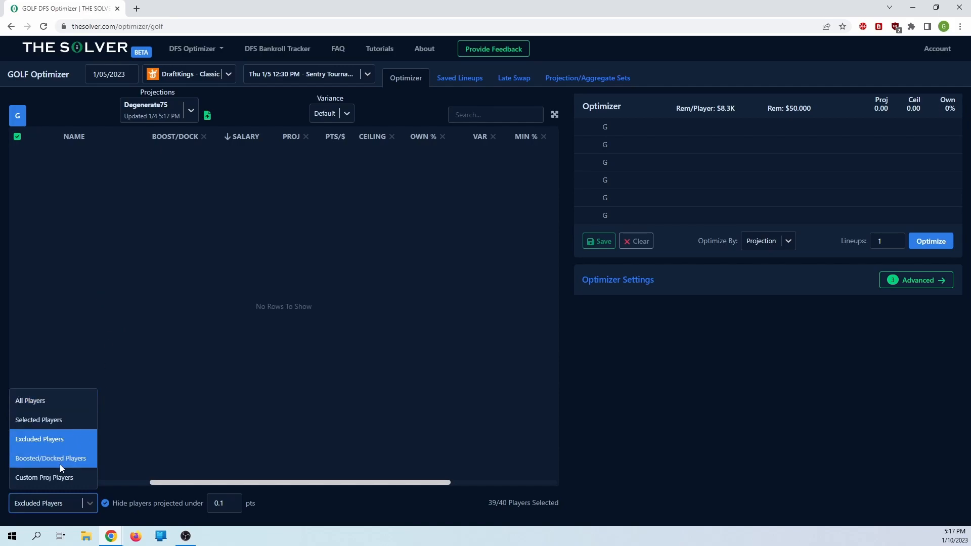
{"action": "left_click", "coordinate": [74, 403]}
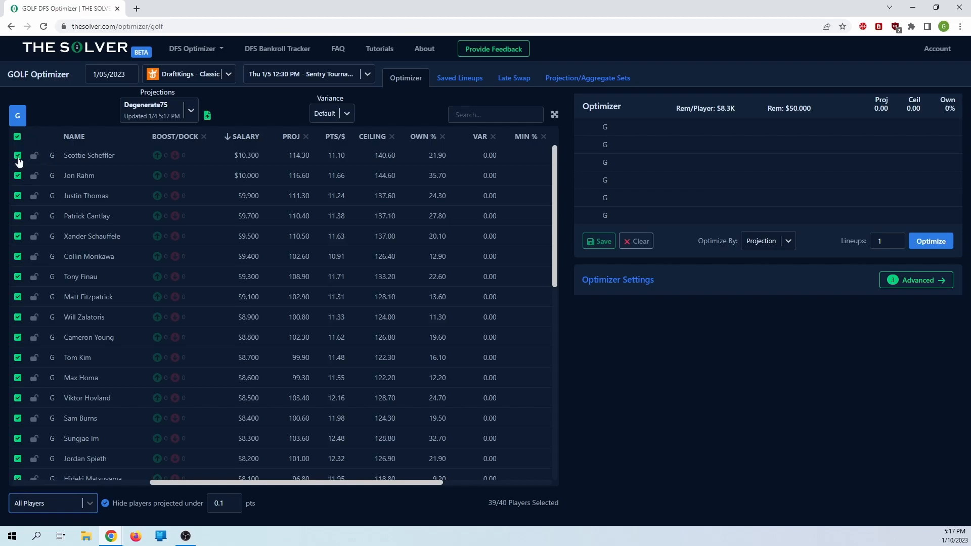
Step: Exclude Jon Rahm and Xander Schauffele from the player pool and filter the table to Excluded Players
{"action": "left_click", "coordinate": [18, 176]}
{"action": "left_click", "coordinate": [18, 236]}
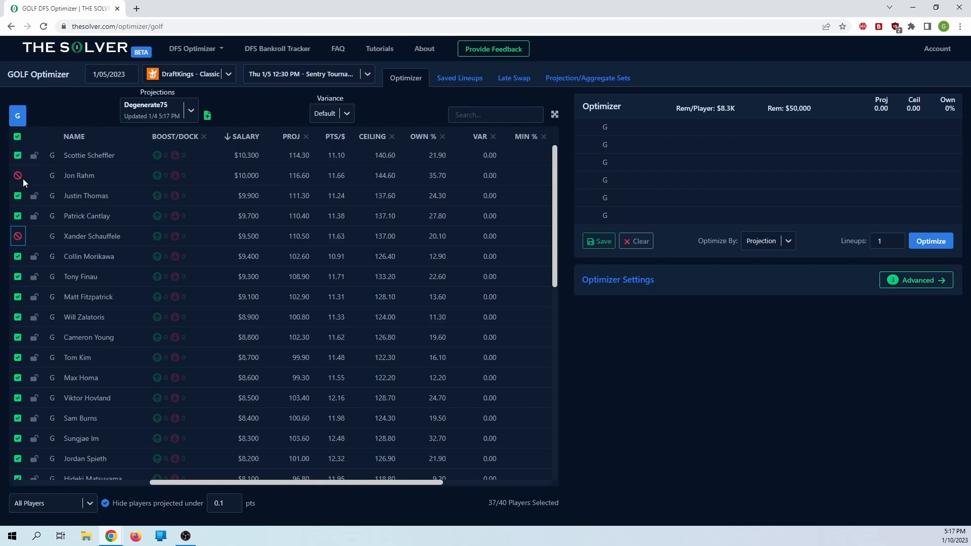
{"action": "left_click", "coordinate": [53, 502]}
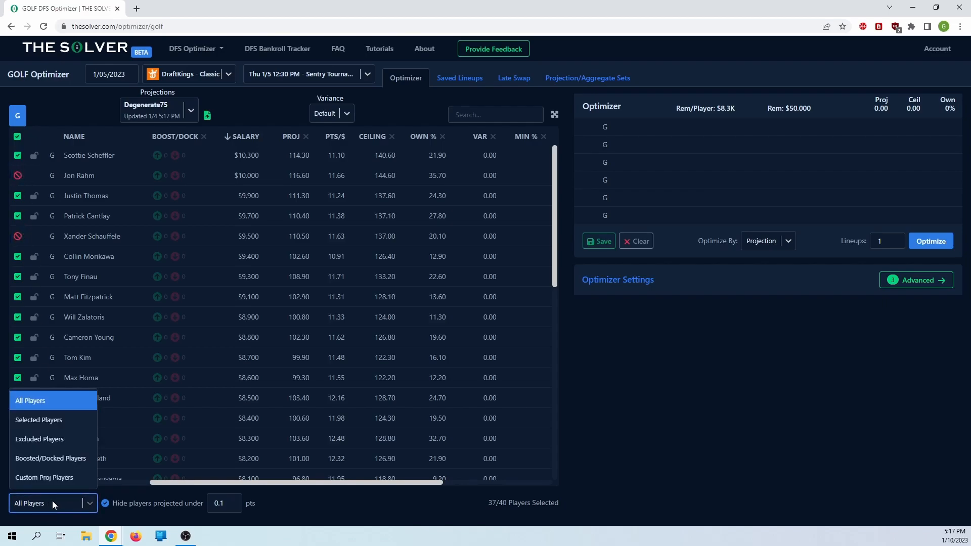
{"action": "left_click", "coordinate": [38, 436]}
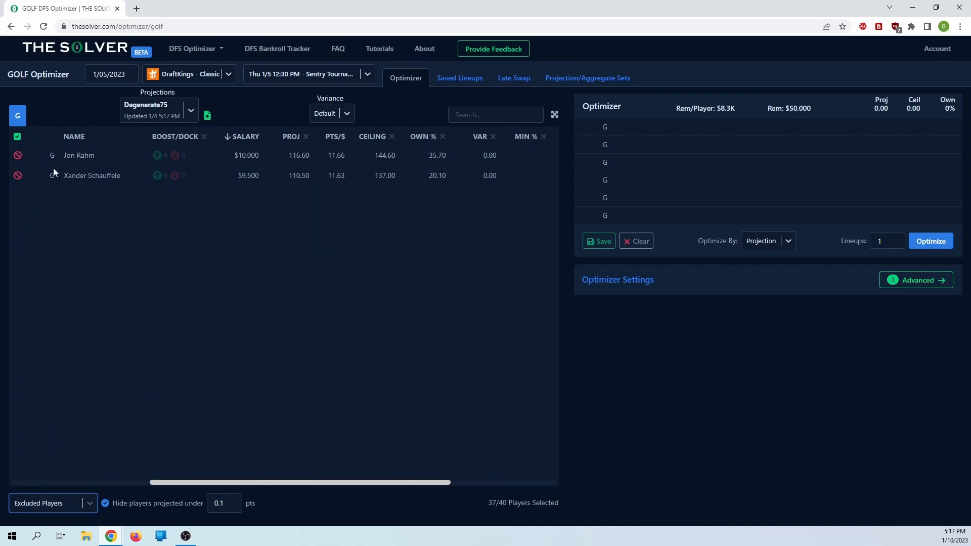
{"action": "left_click", "coordinate": [61, 496]}
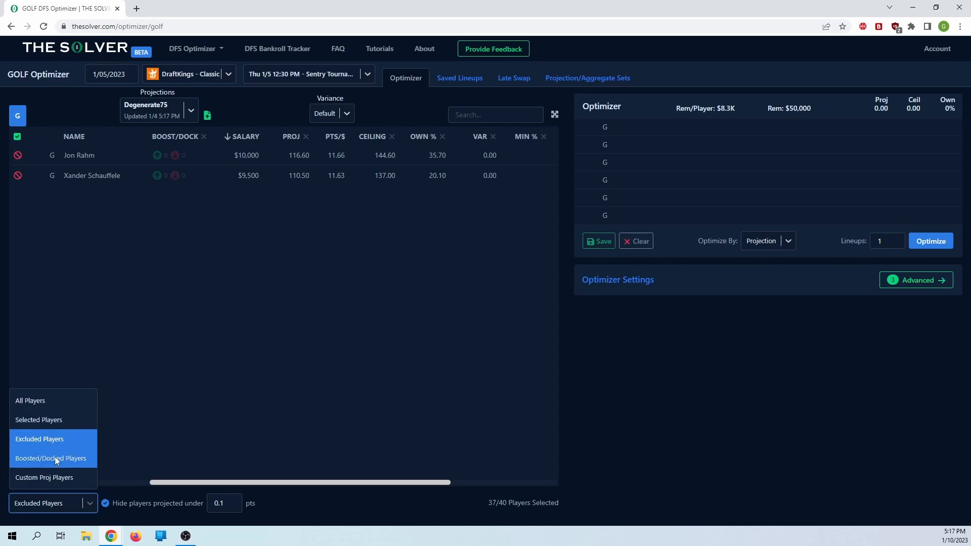
{"action": "left_click", "coordinate": [138, 422]}
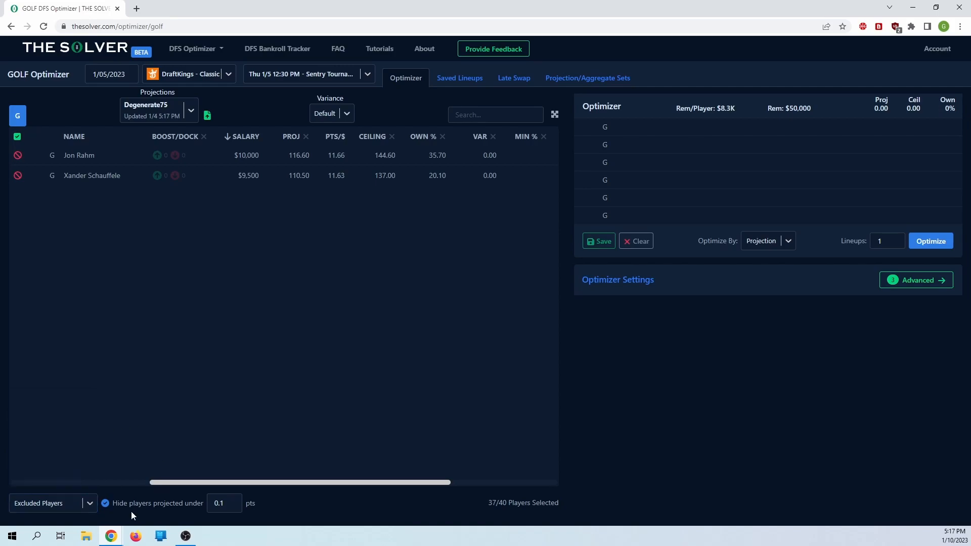
Step: Return the table to All Players, and switch the hiding of players projected under 0.1 pts off and back on
{"action": "left_click", "coordinate": [106, 507]}
{"action": "left_click", "coordinate": [81, 505]}
{"action": "left_click", "coordinate": [41, 401]}
{"action": "scroll", "coordinate": [147, 354], "scroll_direction": "down", "scroll_amount": 10}
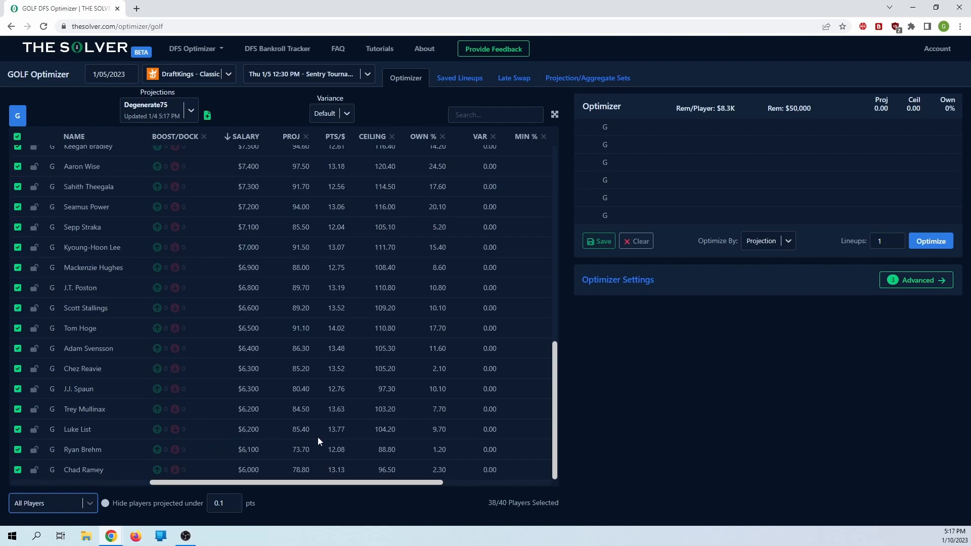
{"action": "scroll", "coordinate": [316, 435], "scroll_direction": "up", "scroll_amount": 10}
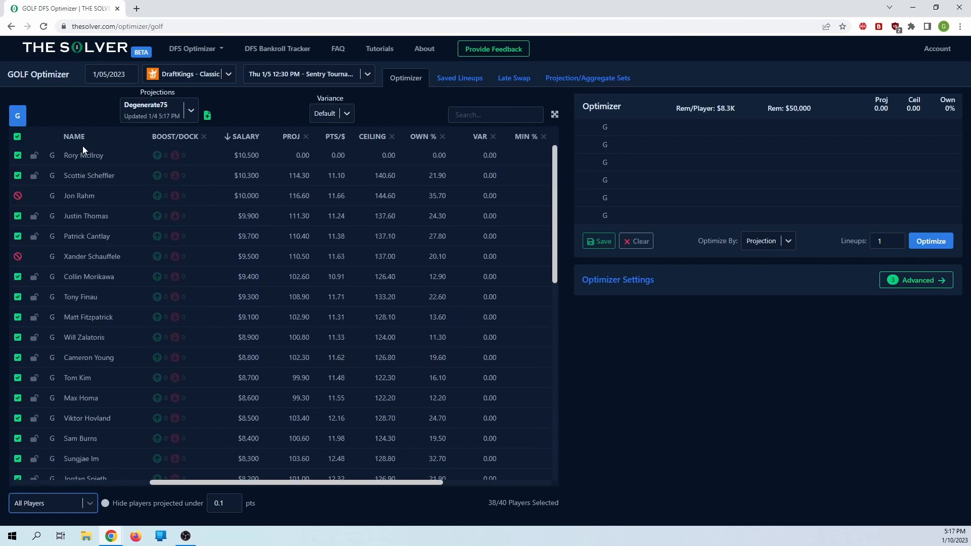
{"action": "left_click", "coordinate": [105, 503]}
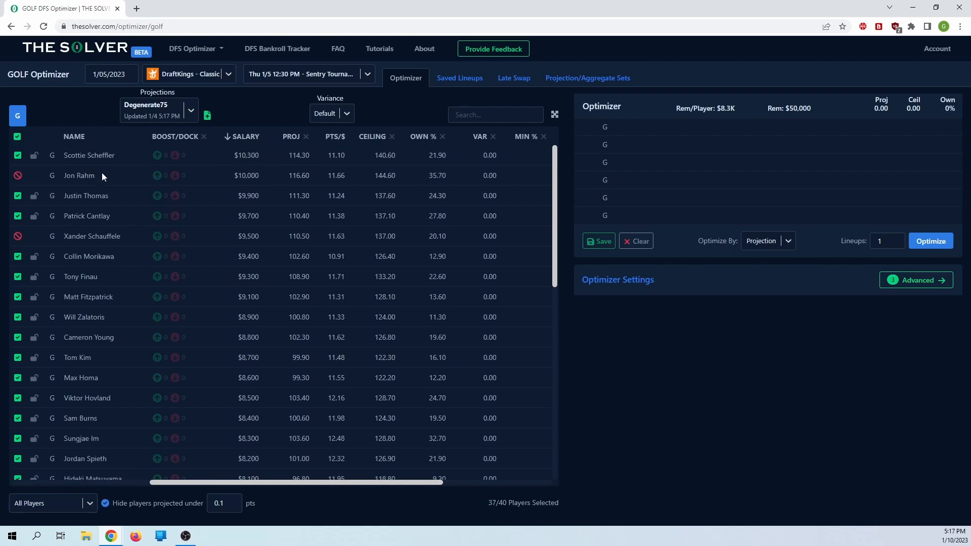
{"action": "left_click", "coordinate": [72, 504]}
{"action": "left_click", "coordinate": [72, 505]}
Step: Optimize one lineup by projection, and run the optimizer again with the number of lineups set to 10
{"action": "left_click", "coordinate": [929, 242]}
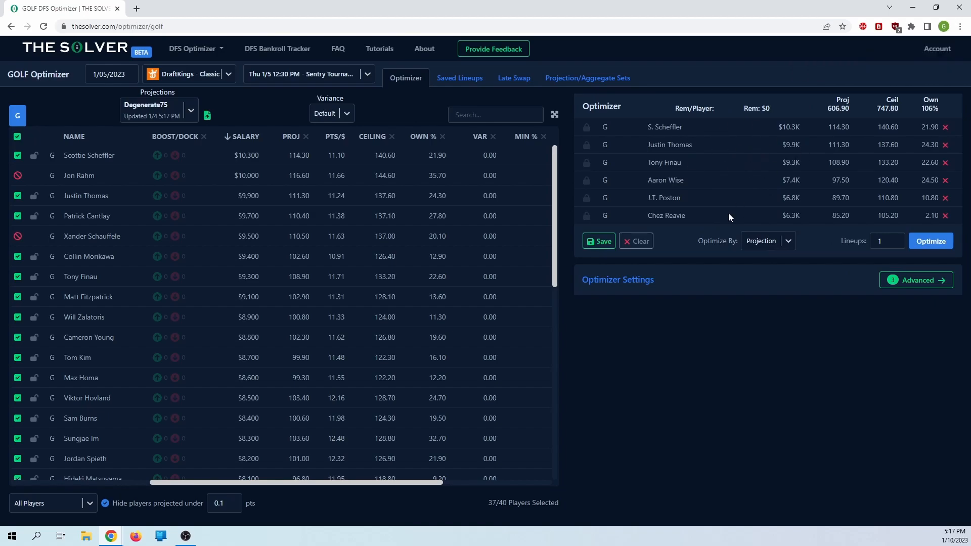
{"action": "left_click", "coordinate": [882, 241]}
{"action": "type", "text": "0"}
{"action": "left_click", "coordinate": [931, 242]}
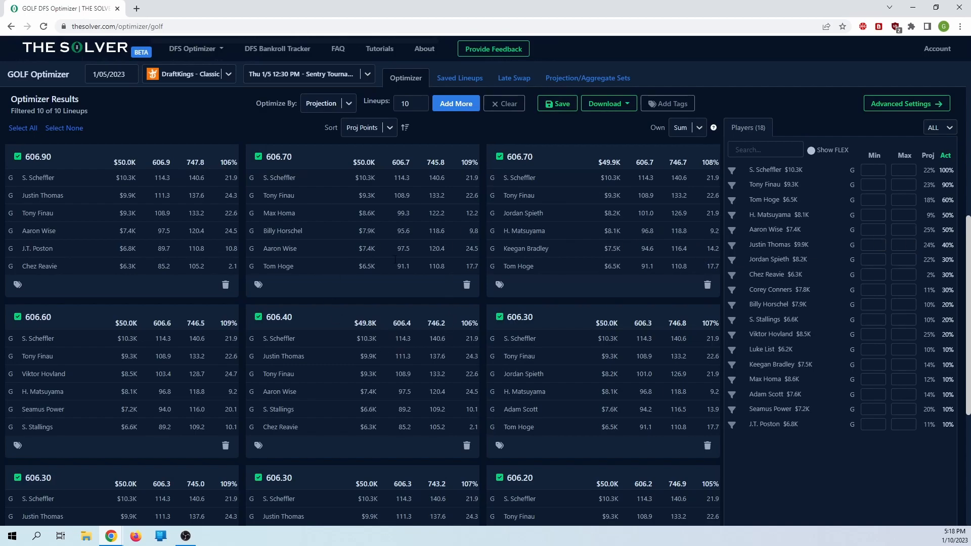
Step: Sort the generated lineups in the optimizer results by Ceiling
{"action": "scroll", "coordinate": [483, 274], "scroll_direction": "up", "scroll_amount": 8}
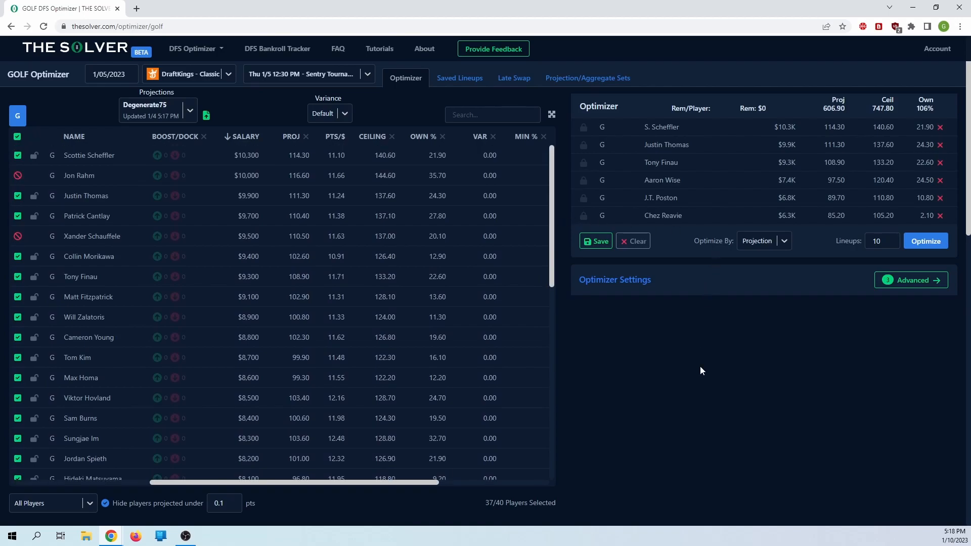
{"action": "left_click_drag", "start_coordinate": [968, 122], "coordinate": [957, 290]}
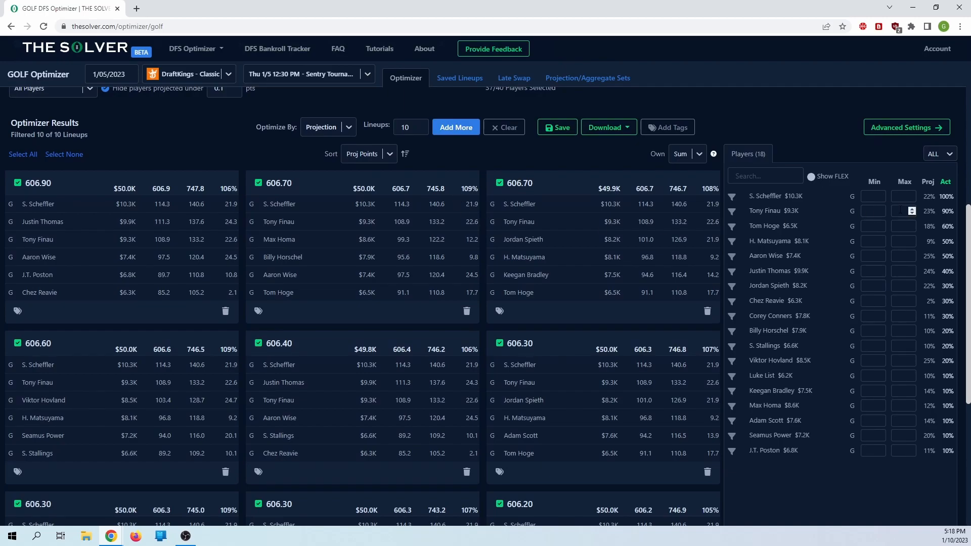
{"action": "left_click", "coordinate": [379, 154]}
{"action": "left_click_drag", "start_coordinate": [318, 153], "coordinate": [408, 158]}
{"action": "left_click", "coordinate": [369, 153]}
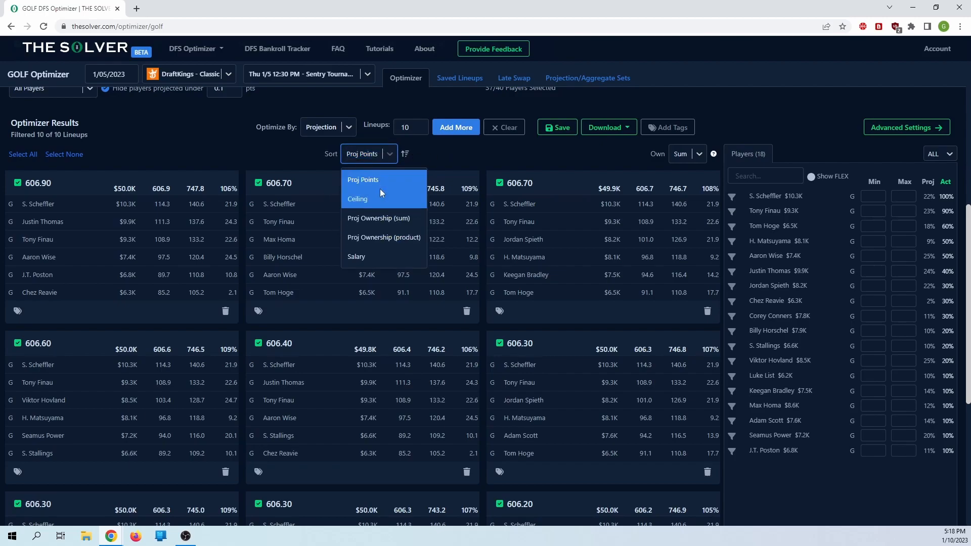
{"action": "left_click", "coordinate": [362, 199]}
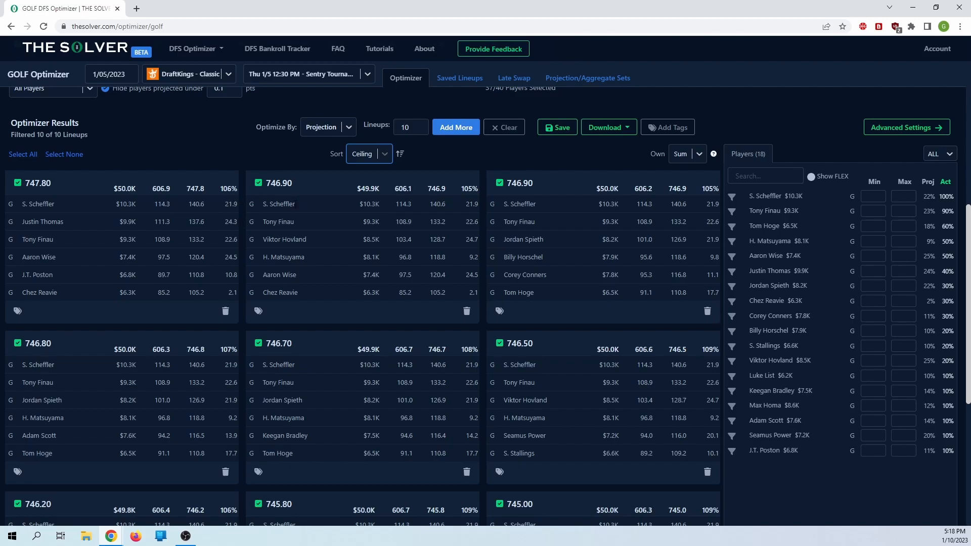
Step: Sort the generated lineups by Proj Ownership (product)
{"action": "left_click", "coordinate": [374, 154]}
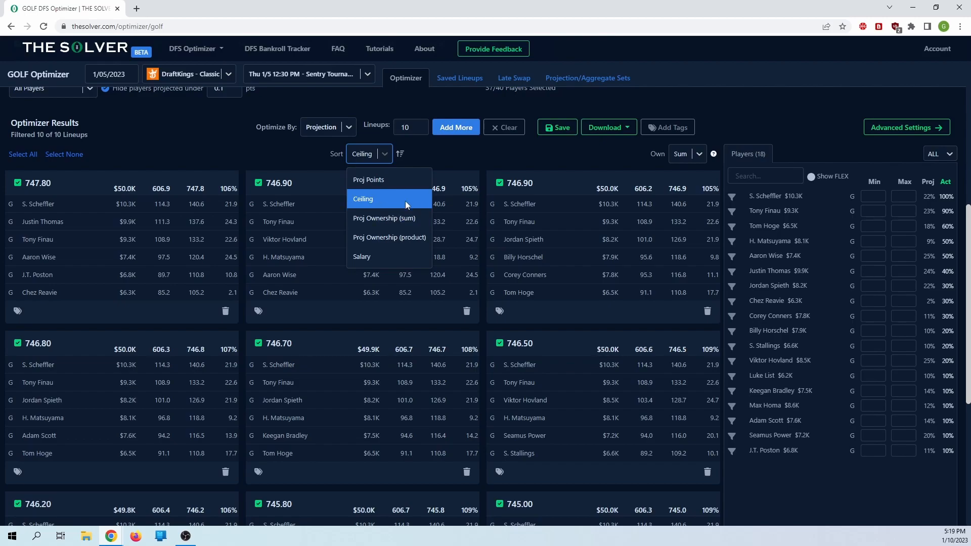
{"action": "left_click", "coordinate": [382, 157]}
{"action": "left_click", "coordinate": [380, 159]}
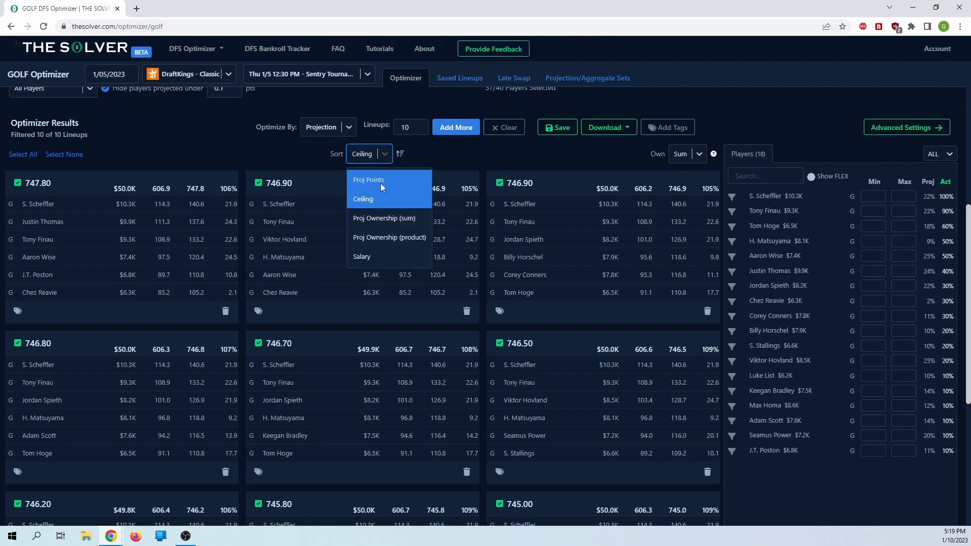
{"action": "left_click", "coordinate": [444, 164]}
{"action": "left_click", "coordinate": [387, 157]}
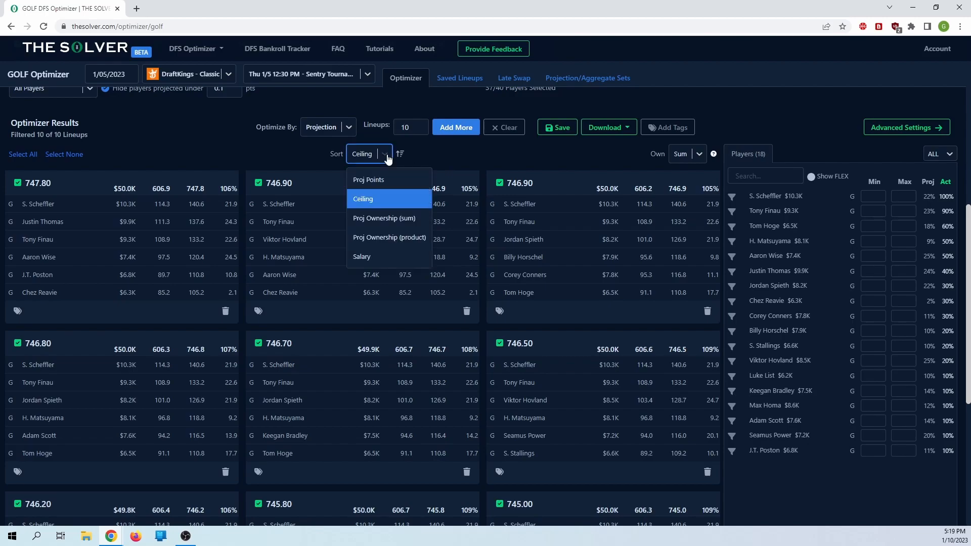
{"action": "left_click", "coordinate": [399, 238]}
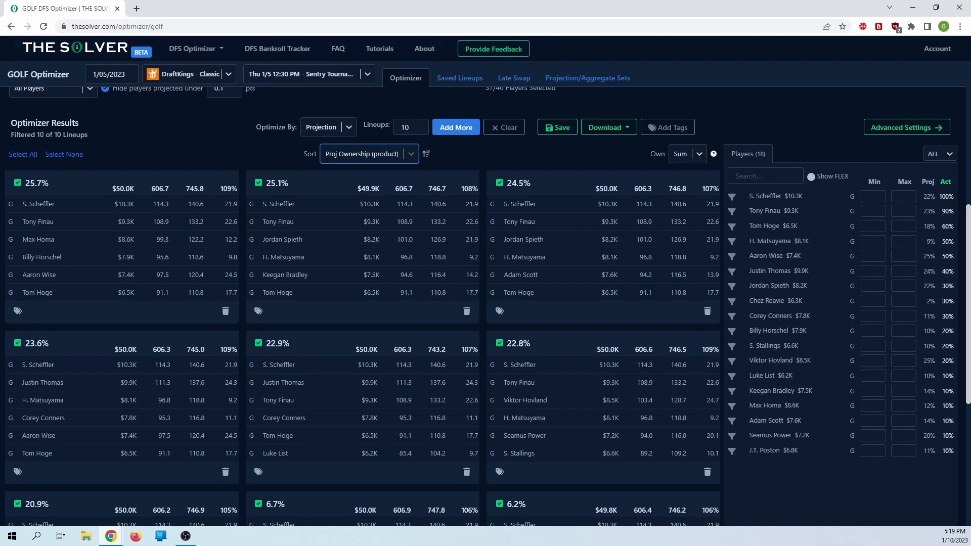
Step: Highlight the summed ownership percentage of the first lineup to compare it with the product ownership value
{"action": "left_click_drag", "start_coordinate": [219, 190], "coordinate": [237, 190]}
{"action": "left_click", "coordinate": [228, 191]}
{"action": "double_click", "coordinate": [228, 190]}
{"action": "left_click", "coordinate": [232, 190]}
{"action": "left_click_drag", "start_coordinate": [221, 190], "coordinate": [237, 190]}
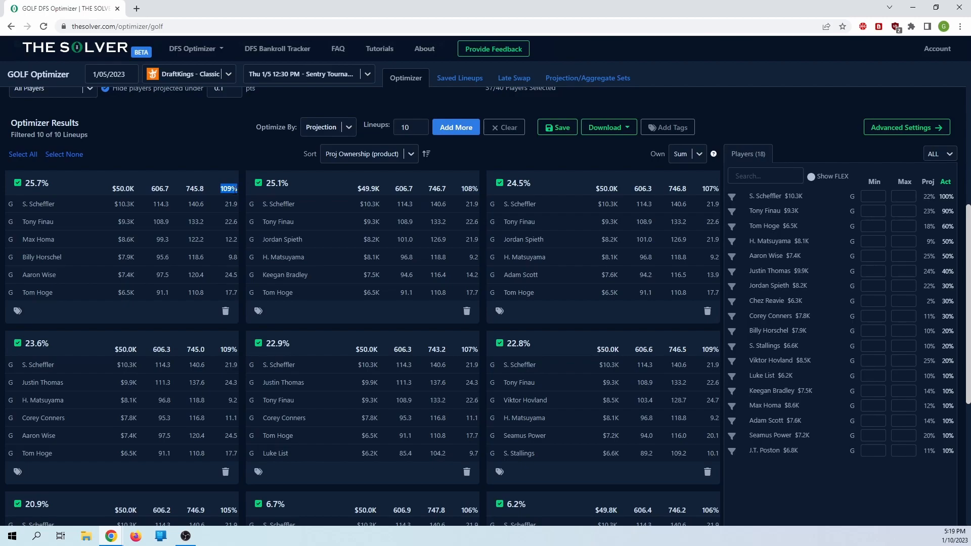
{"action": "left_click", "coordinate": [231, 189]}
{"action": "scroll", "coordinate": [551, 230], "scroll_direction": "up", "scroll_amount": 1}
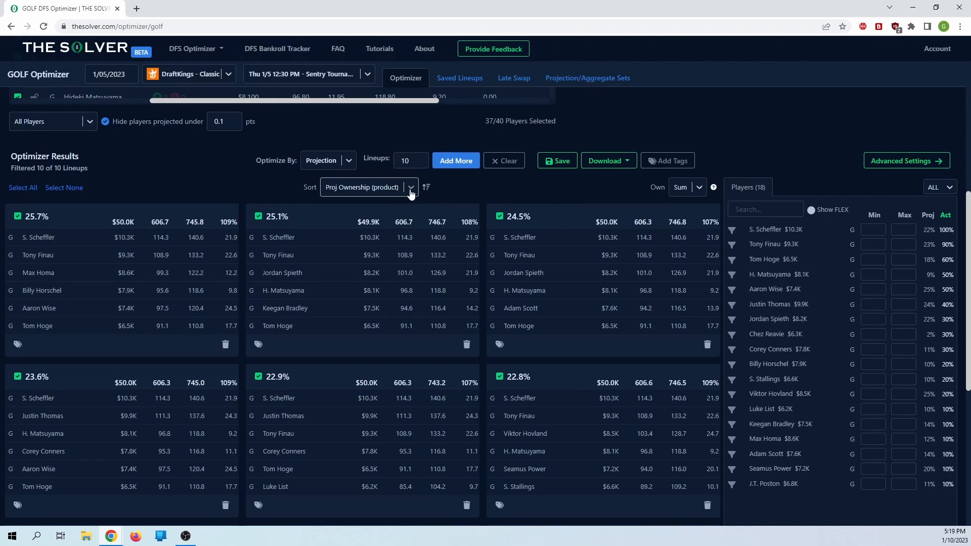
{"action": "left_click", "coordinate": [410, 194]}
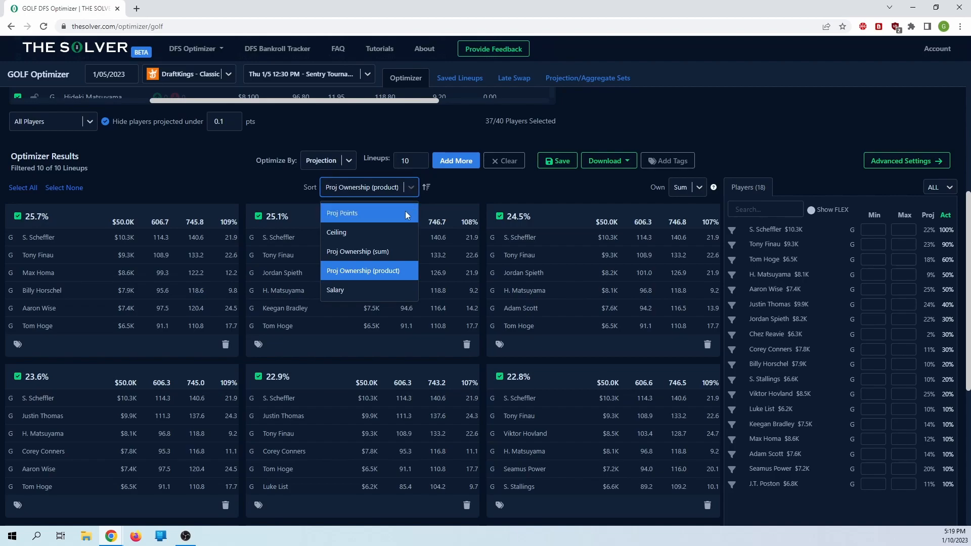
{"action": "left_click", "coordinate": [450, 197]}
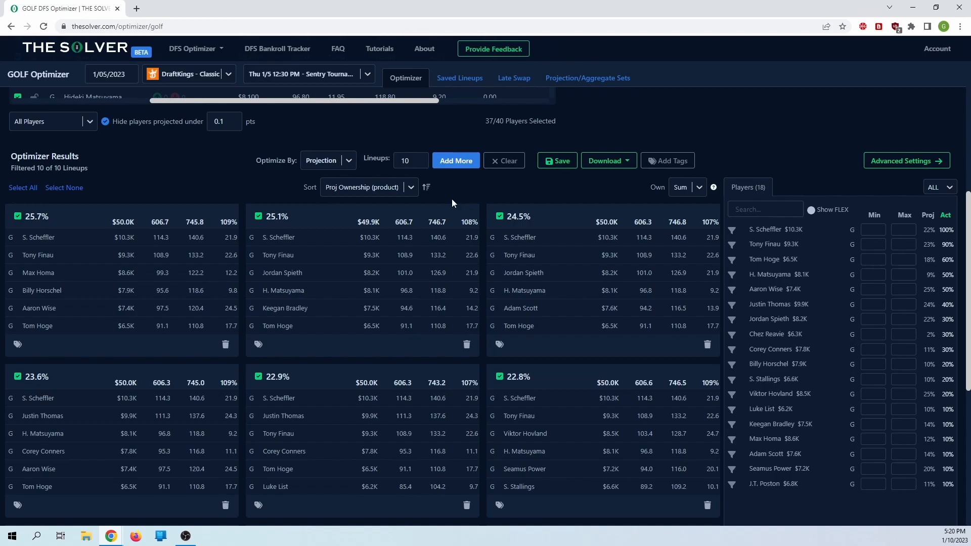
{"action": "scroll", "coordinate": [472, 202], "scroll_direction": "up", "scroll_amount": 1}
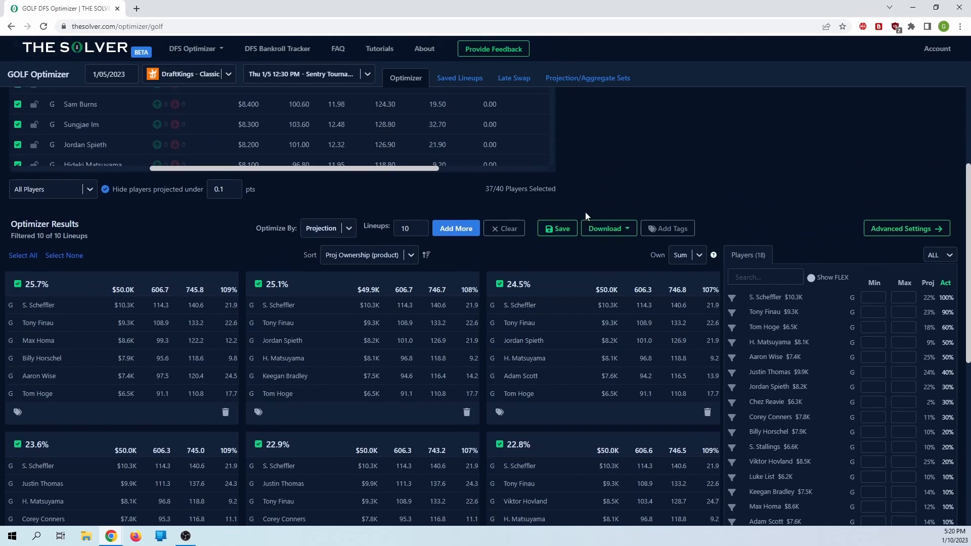
{"action": "scroll", "coordinate": [569, 208], "scroll_direction": "up", "scroll_amount": 1}
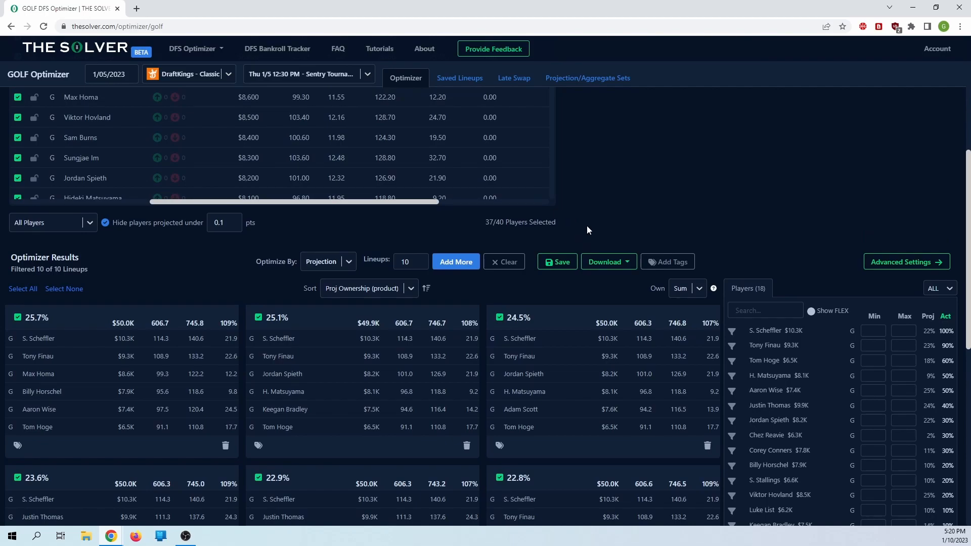
Step: Apply the SOLVER Low variance to the player pool and bring the VAR column into view
{"action": "scroll", "coordinate": [587, 226], "scroll_direction": "up", "scroll_amount": 5}
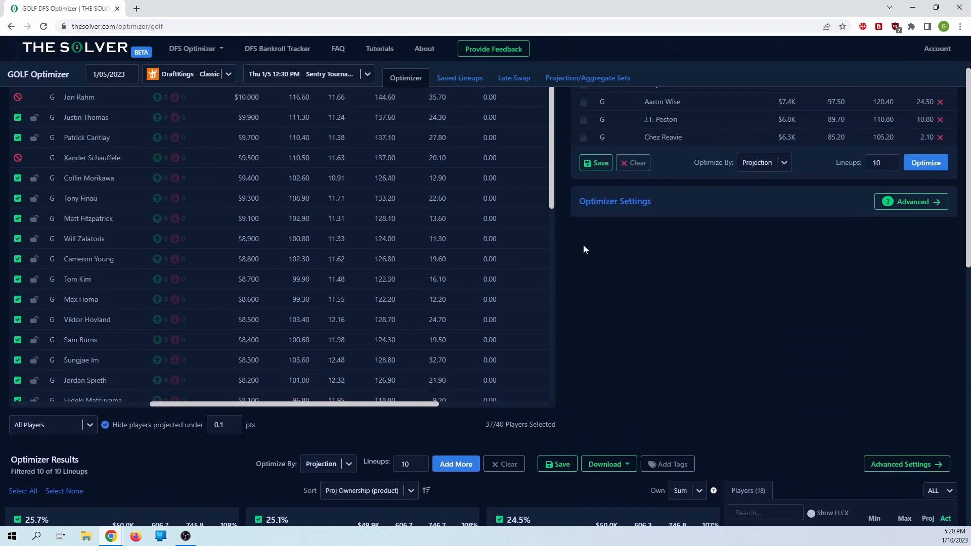
{"action": "scroll", "coordinate": [578, 243], "scroll_direction": "up", "scroll_amount": 1}
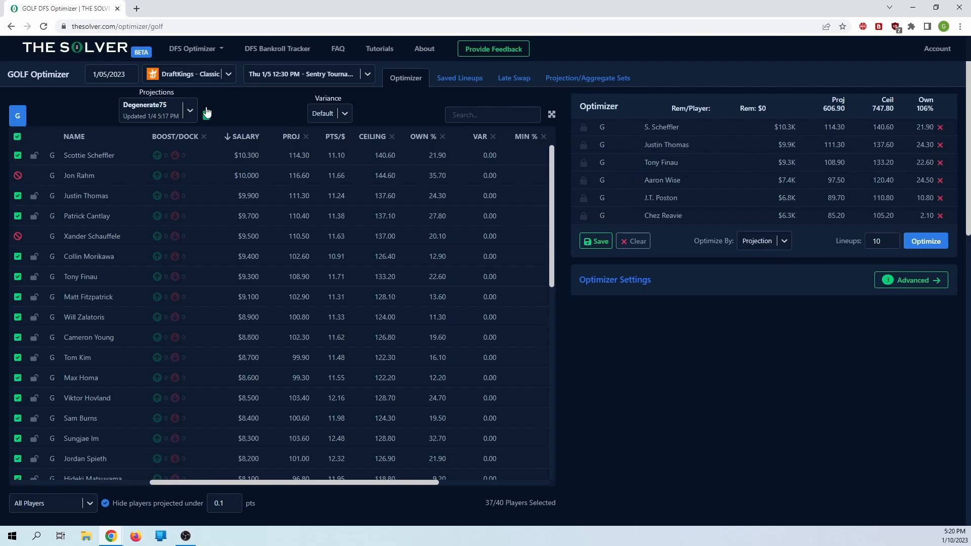
{"action": "left_click", "coordinate": [346, 114]}
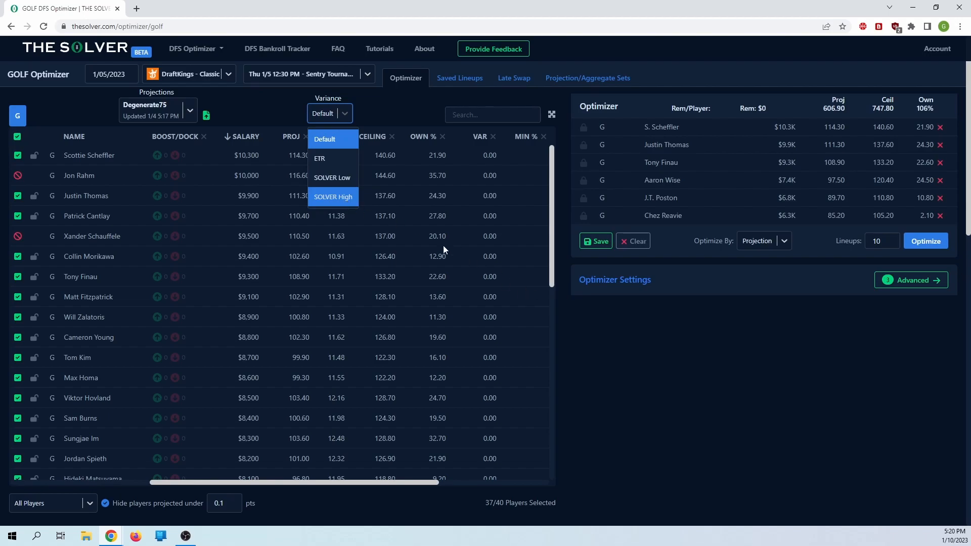
{"action": "left_click", "coordinate": [637, 328]}
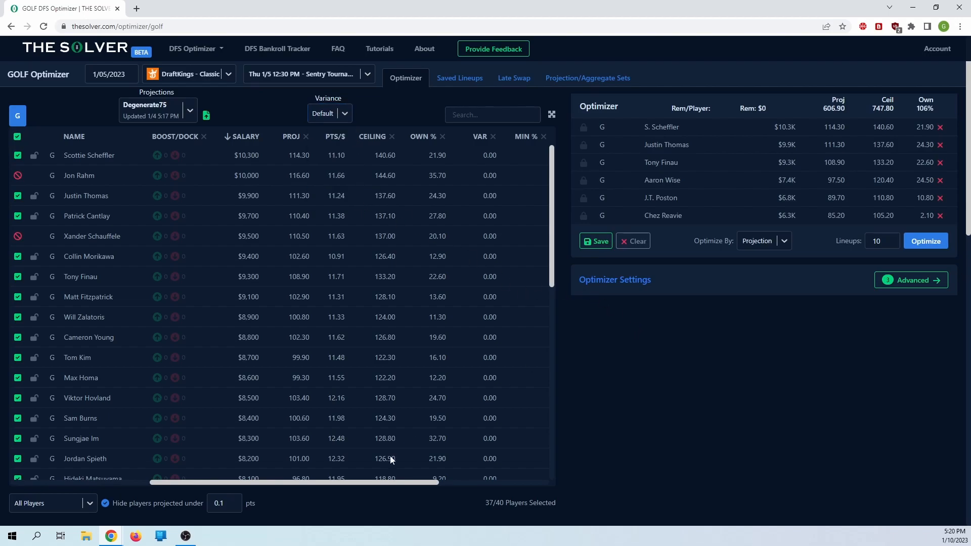
{"action": "left_click", "coordinate": [334, 114]}
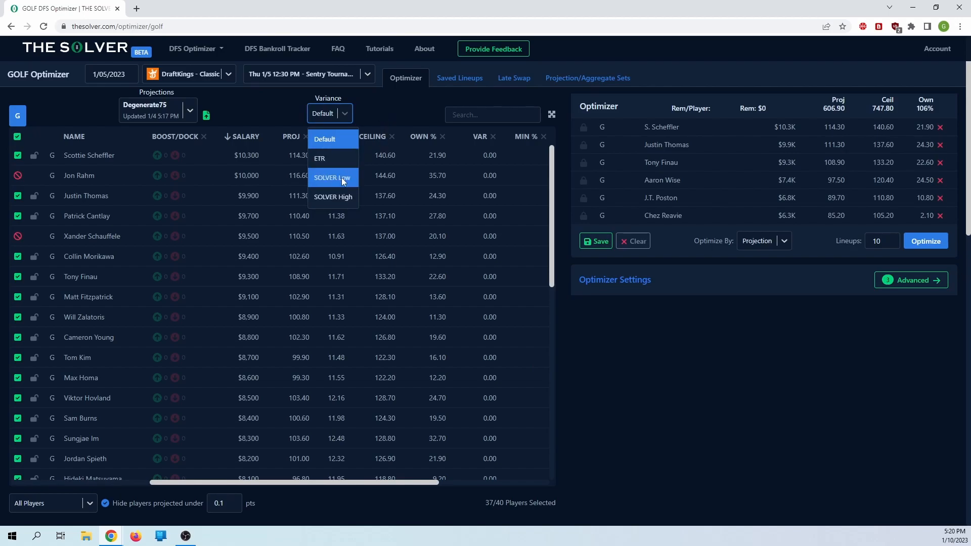
{"action": "left_click", "coordinate": [397, 111]}
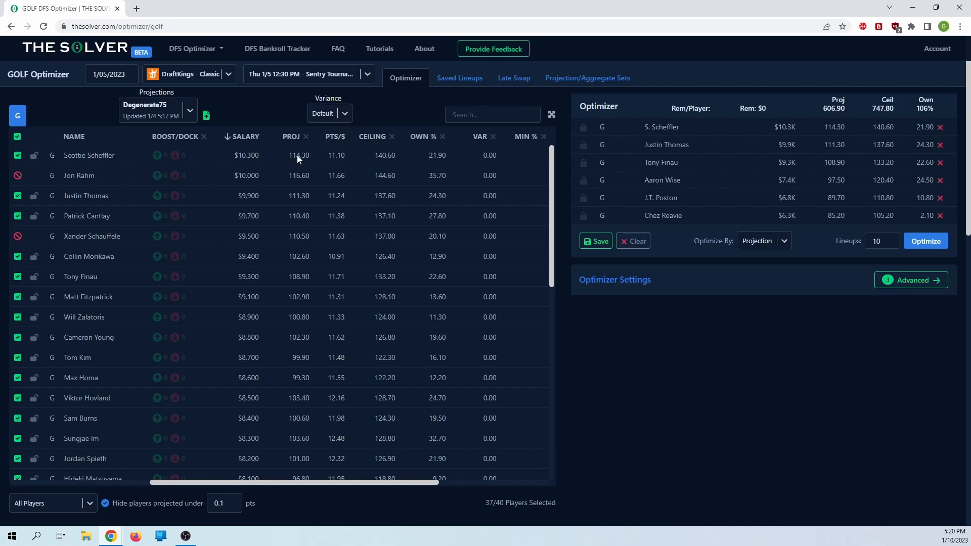
{"action": "left_click_drag", "start_coordinate": [373, 482], "coordinate": [430, 487]}
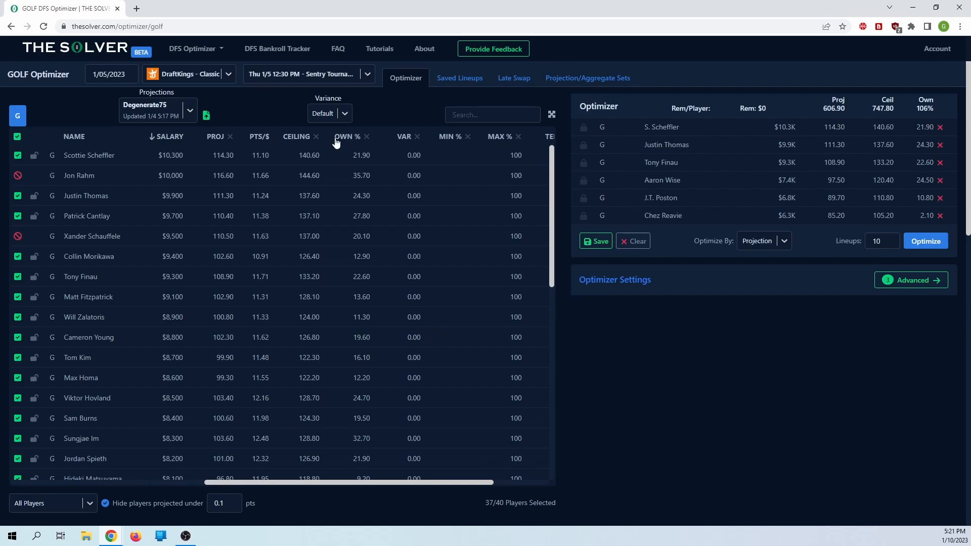
{"action": "left_click", "coordinate": [338, 116]}
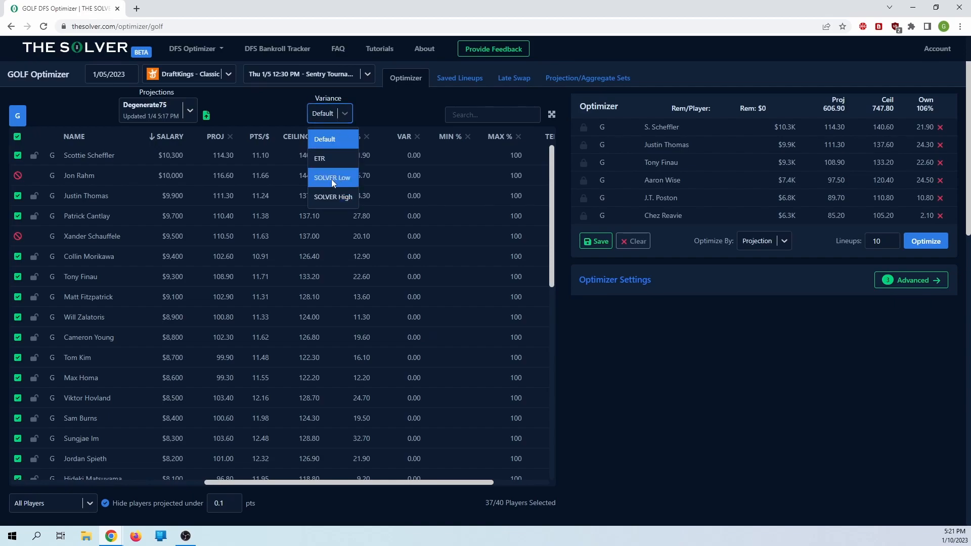
{"action": "left_click", "coordinate": [328, 181]}
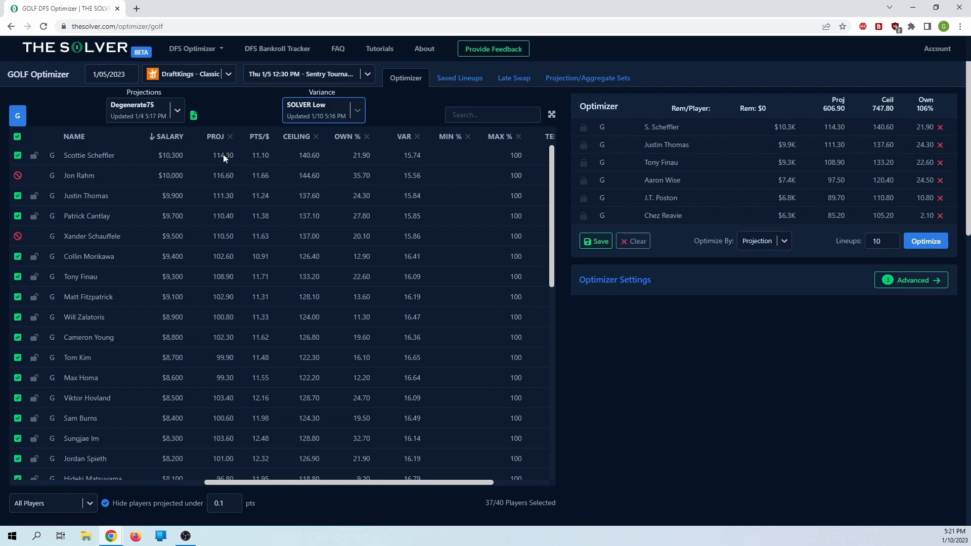
{"action": "left_click", "coordinate": [653, 319]}
Step: Read the tutorial "How to use Variance at THE SOLVER" in a separate browser tab and close that tab
{"action": "middle_click", "coordinate": [379, 48]}
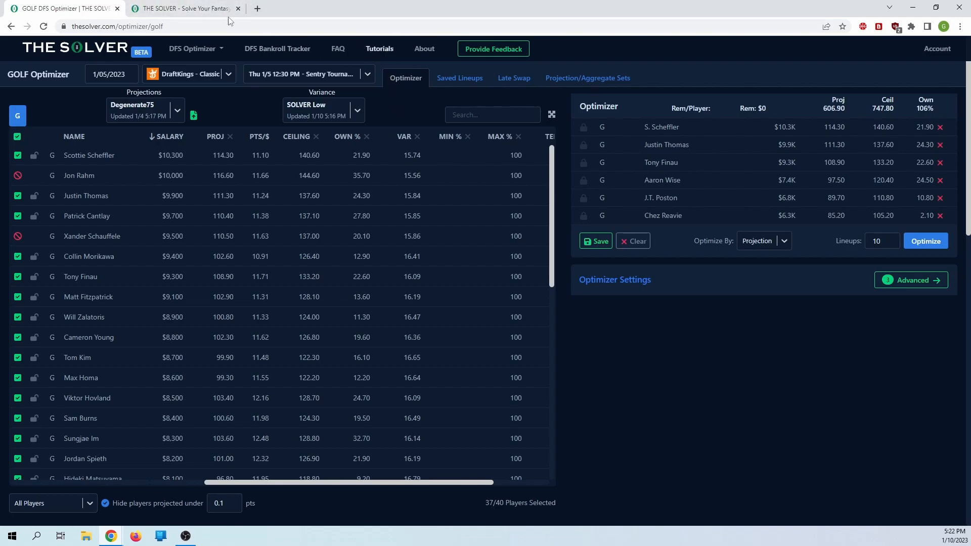
{"action": "left_click", "coordinate": [228, 9]}
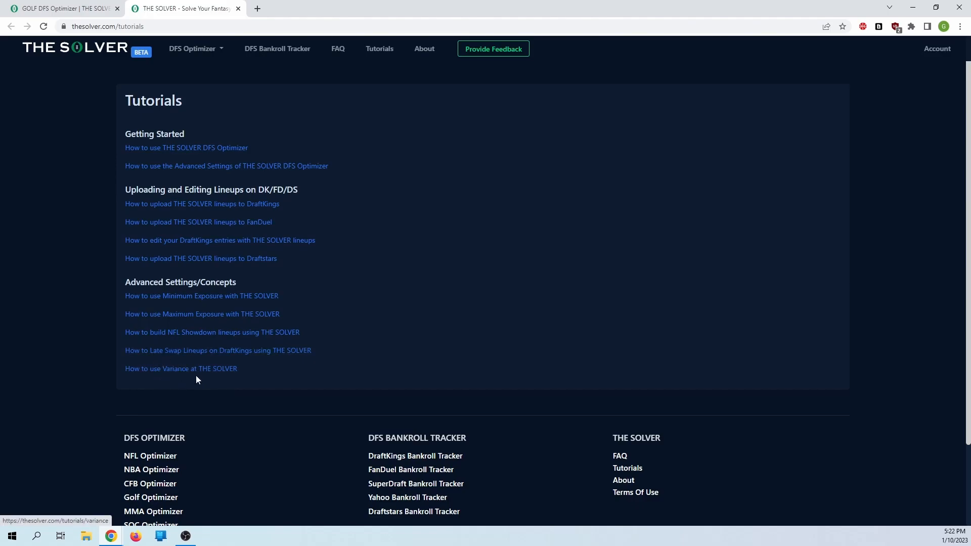
{"action": "left_click", "coordinate": [178, 370]}
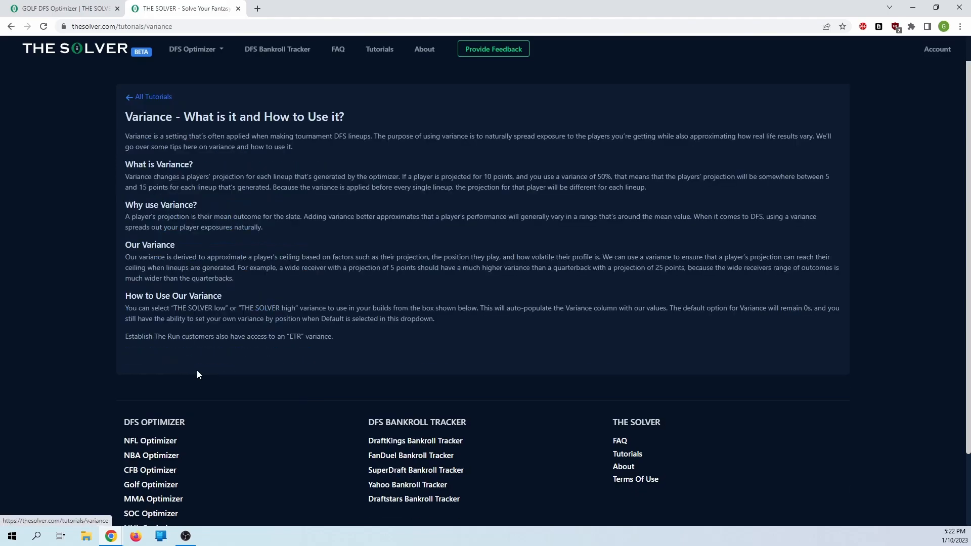
{"action": "scroll", "coordinate": [375, 211], "scroll_direction": "down", "scroll_amount": 3}
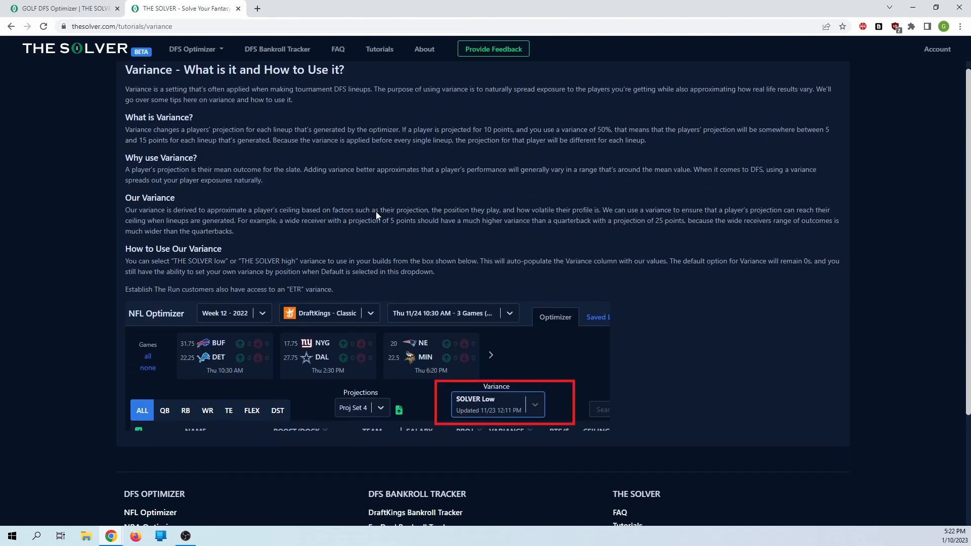
{"action": "scroll", "coordinate": [375, 212], "scroll_direction": "up", "scroll_amount": 3}
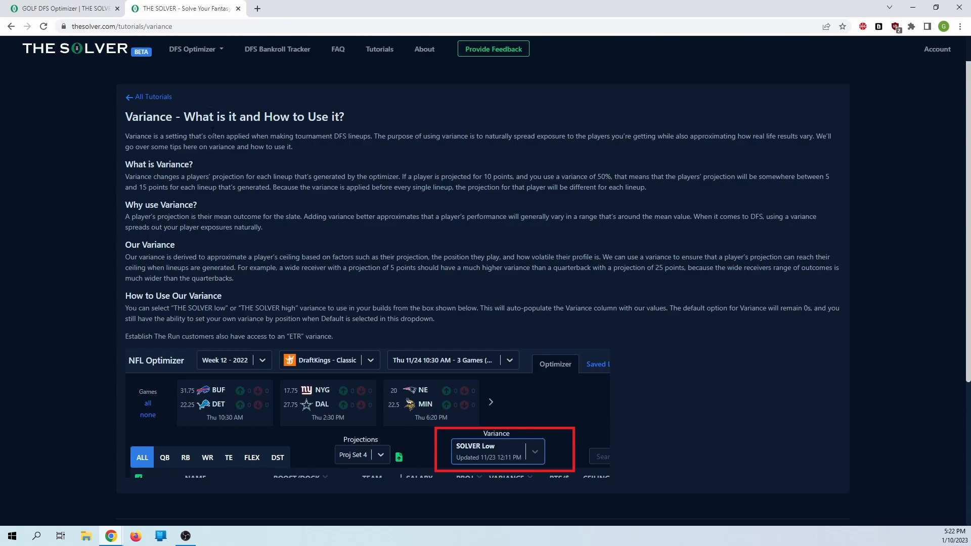
{"action": "middle_click", "coordinate": [190, 10]}
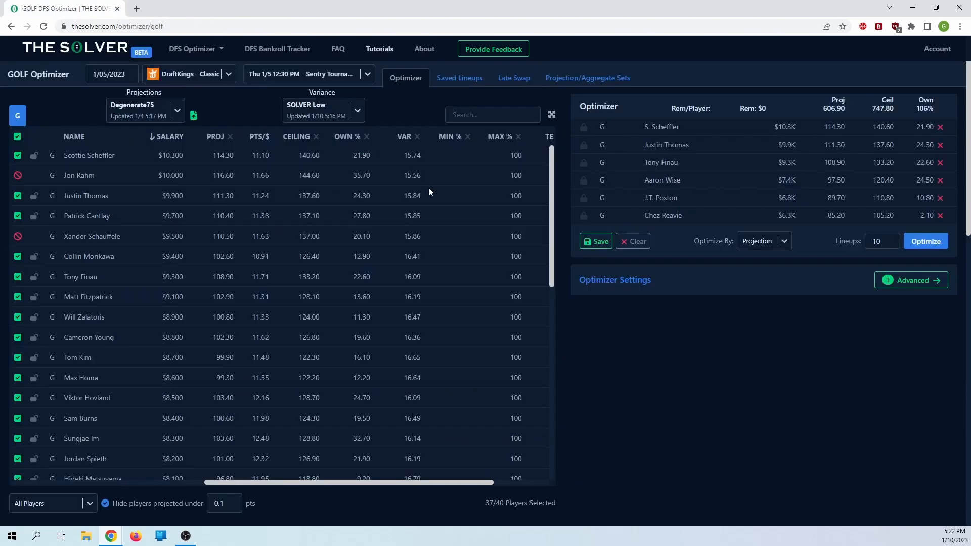
Step: Review the variance options and set the player pool's variance back to Default
{"action": "left_click", "coordinate": [354, 109]}
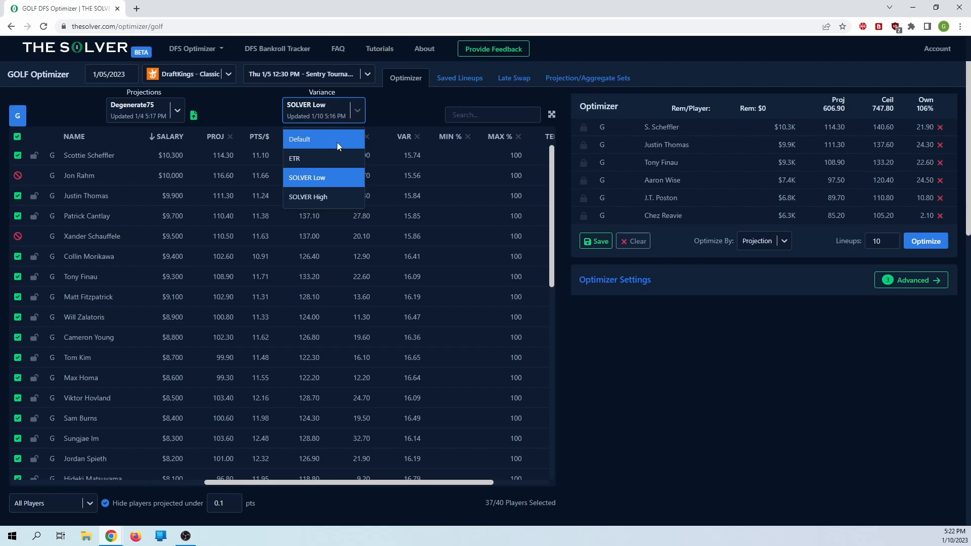
{"action": "left_click", "coordinate": [620, 325]}
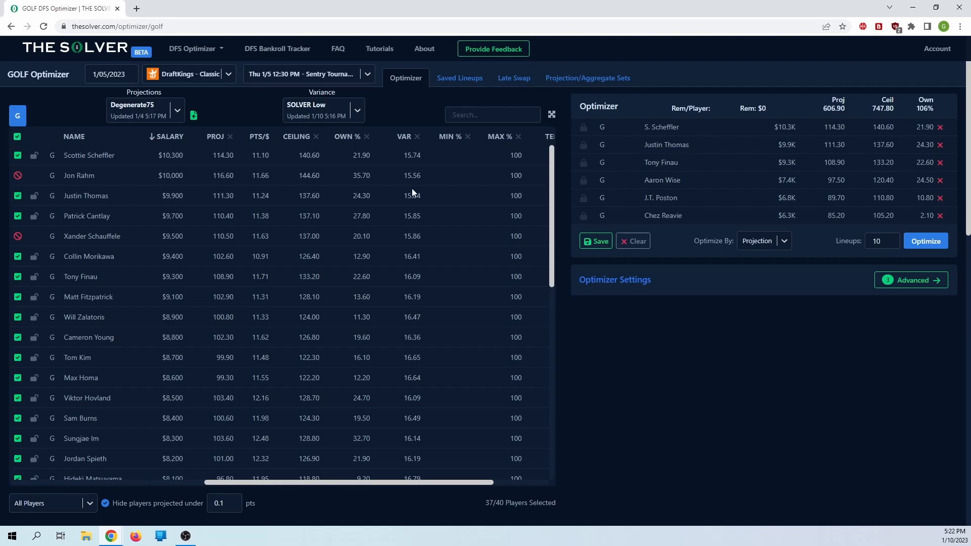
{"action": "left_click", "coordinate": [355, 120]}
{"action": "left_click", "coordinate": [354, 139]}
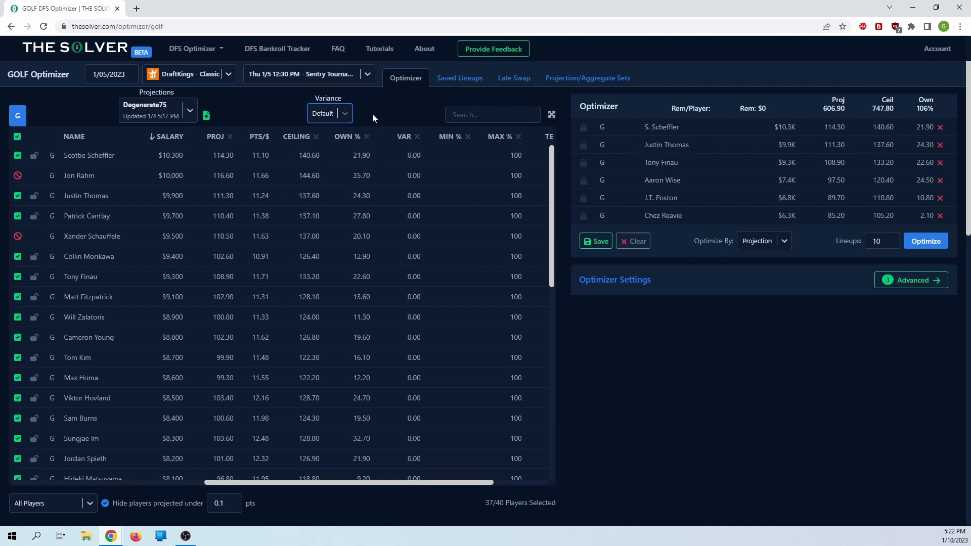
Step: Try the SOLVER High variance on the player pool and return the setting to Default
{"action": "left_click", "coordinate": [347, 116]}
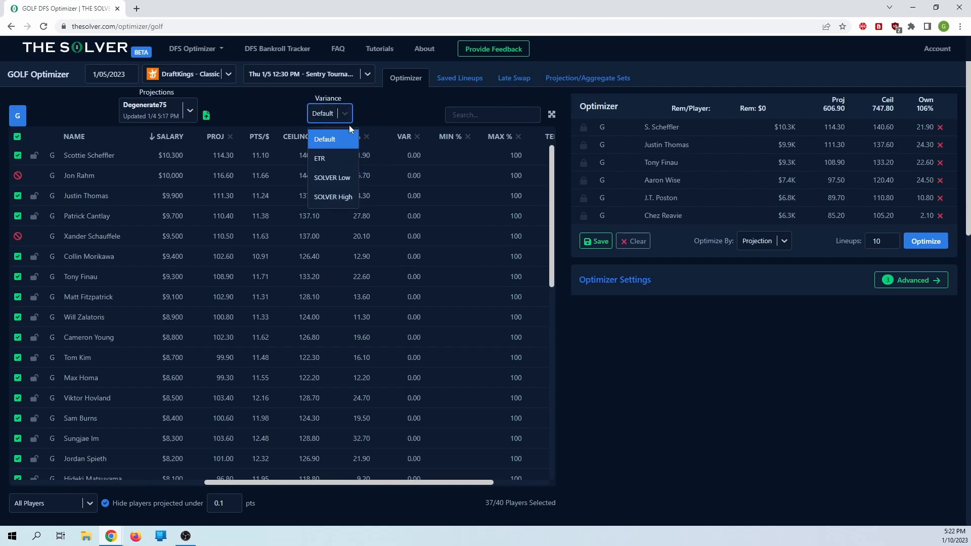
{"action": "left_click", "coordinate": [338, 198]}
{"action": "left_click", "coordinate": [326, 107]}
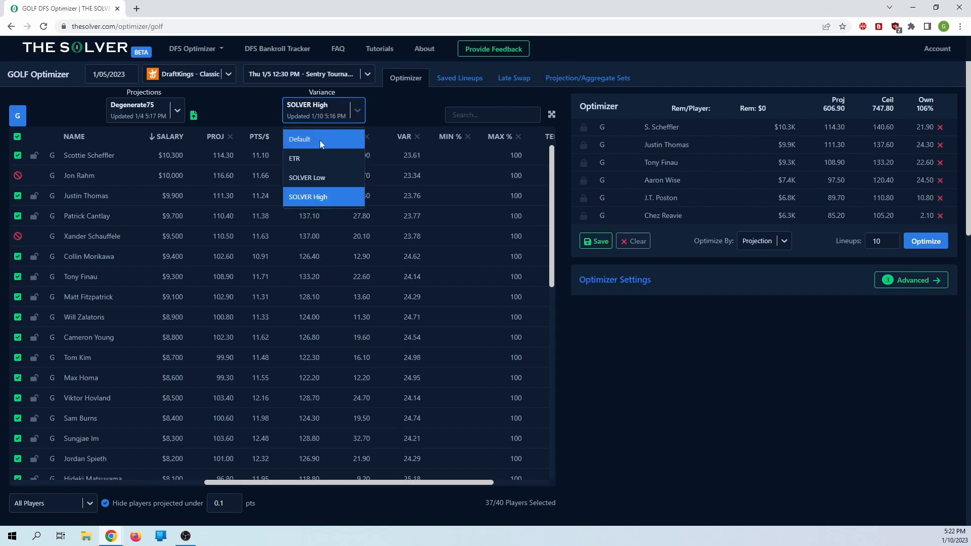
{"action": "left_click", "coordinate": [320, 142]}
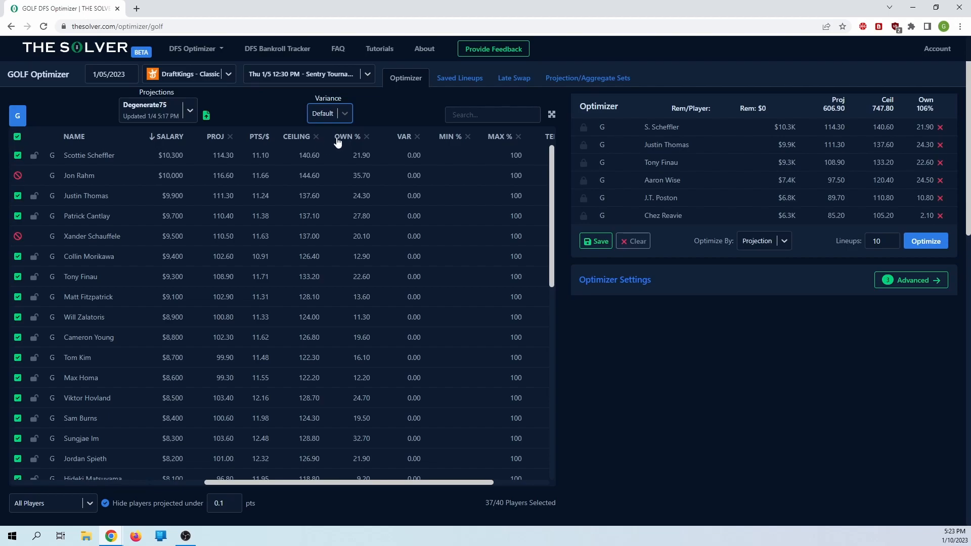
Step: Set the player pool's variance to SOLVER Low
{"action": "left_click", "coordinate": [324, 110]}
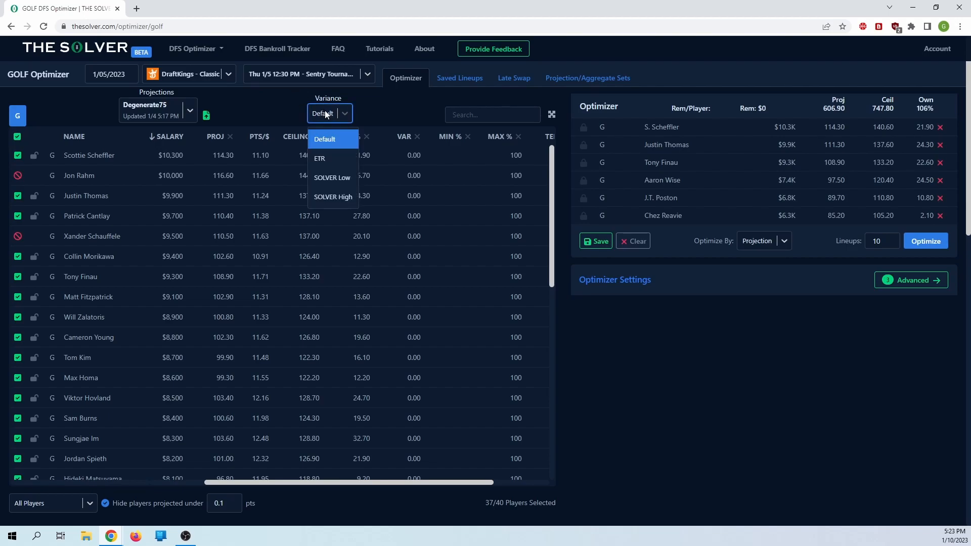
{"action": "left_click", "coordinate": [335, 183]}
{"action": "left_click", "coordinate": [414, 119]}
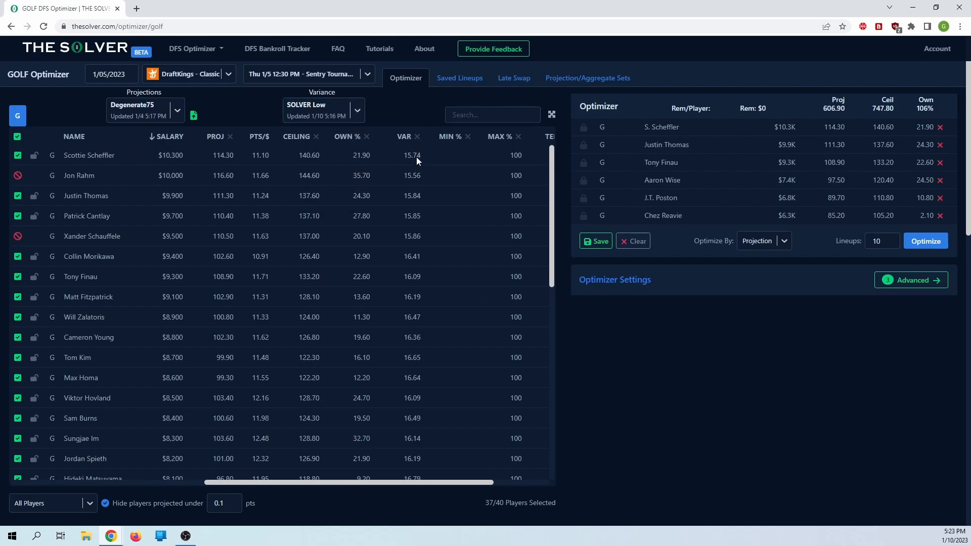
Step: Switch the variance to SOLVER High and review the VAR values across the player list
{"action": "left_click", "coordinate": [323, 110]}
{"action": "left_click", "coordinate": [323, 198]}
{"action": "left_click", "coordinate": [407, 111]}
{"action": "scroll", "coordinate": [396, 261], "scroll_direction": "down", "scroll_amount": 2}
{"action": "scroll", "coordinate": [397, 263], "scroll_direction": "down", "scroll_amount": 5}
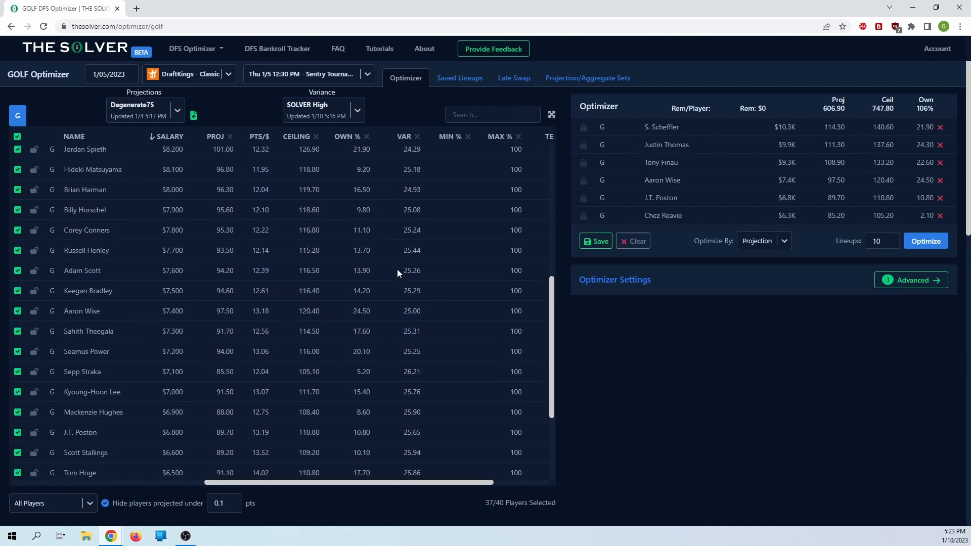
{"action": "scroll", "coordinate": [398, 275], "scroll_direction": "up", "scroll_amount": 8}
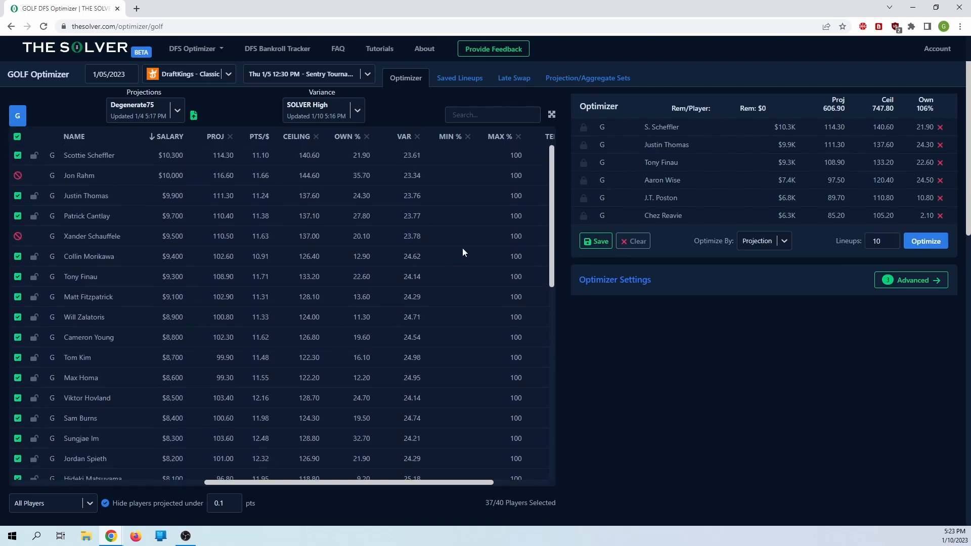
{"action": "left_click_drag", "start_coordinate": [552, 198], "coordinate": [533, 184]}
{"action": "left_click", "coordinate": [347, 115]}
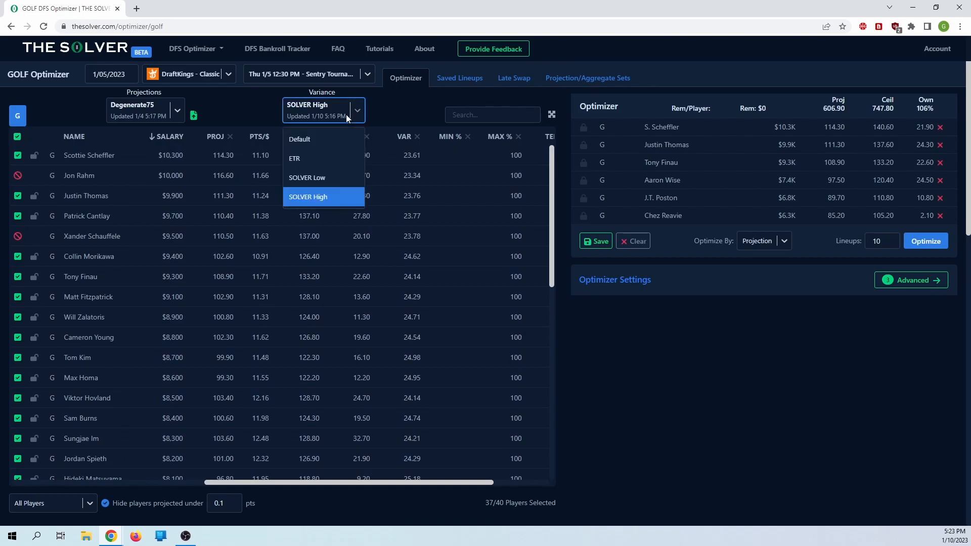
{"action": "left_click", "coordinate": [412, 115]}
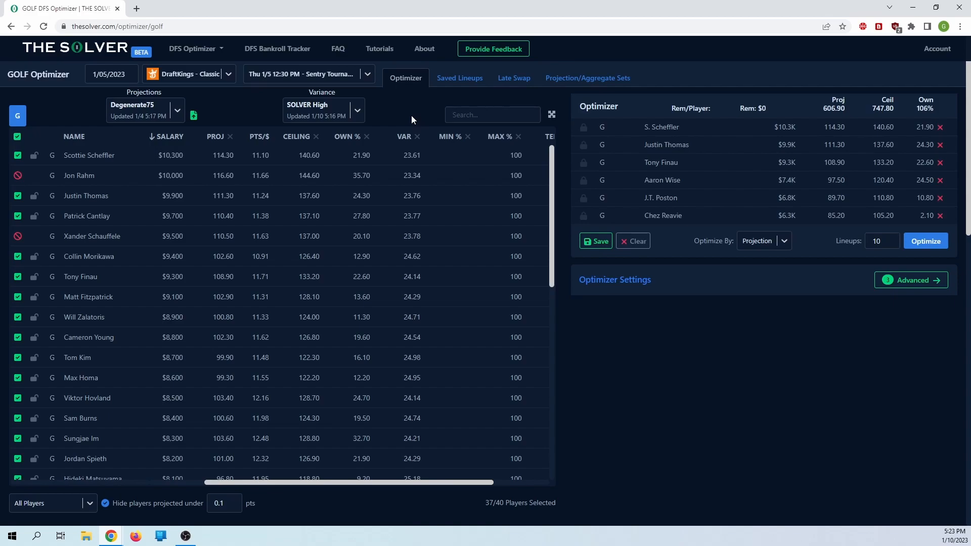
Step: Reset the player pool's variance to Default
{"action": "left_click", "coordinate": [329, 110]}
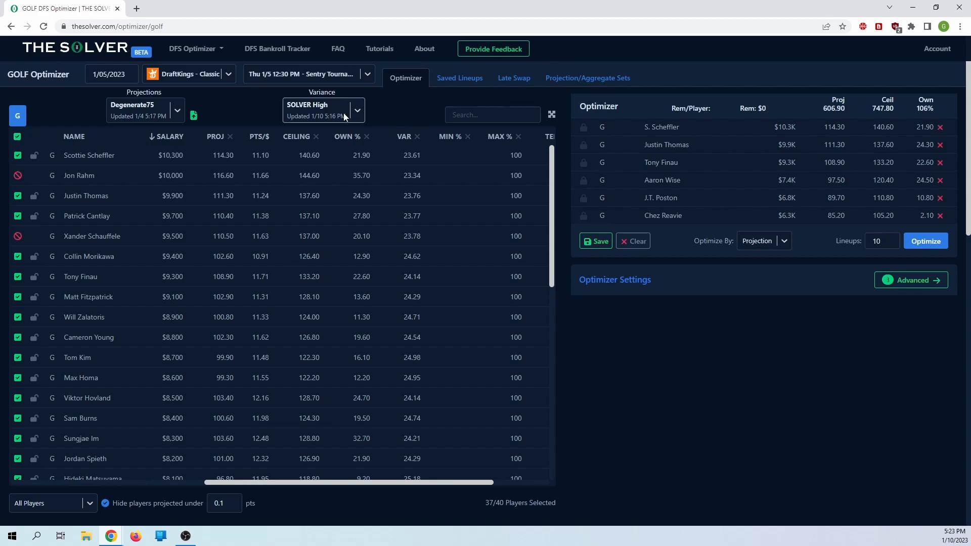
{"action": "left_click", "coordinate": [397, 112]}
{"action": "left_click", "coordinate": [363, 115]}
{"action": "left_click", "coordinate": [326, 135]}
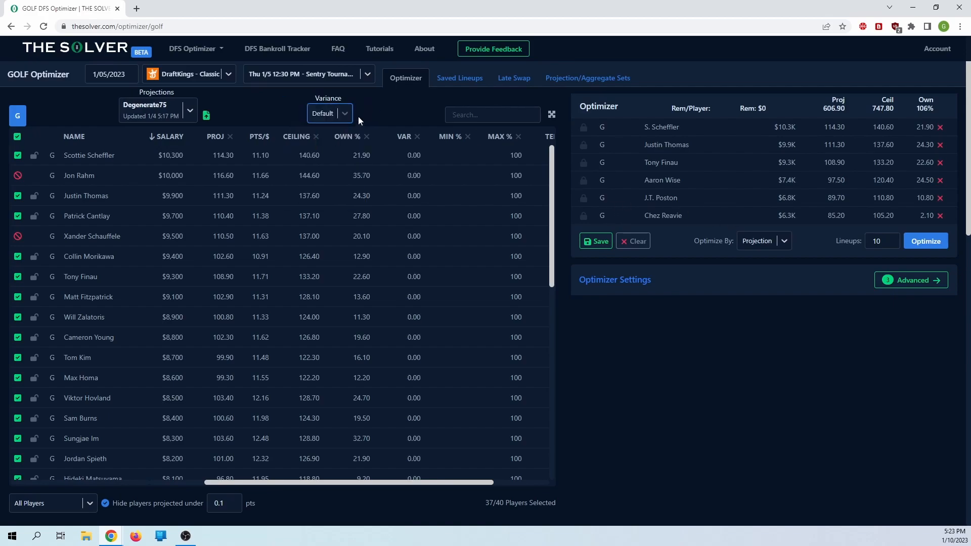
{"action": "left_click", "coordinate": [390, 109]}
{"action": "left_click", "coordinate": [347, 112]}
{"action": "left_click", "coordinate": [390, 109]}
{"action": "left_click", "coordinate": [348, 112]}
{"action": "left_click", "coordinate": [399, 115]}
Step: Set the optimizer to optimize lineups by Ceiling
{"action": "left_click", "coordinate": [772, 246]}
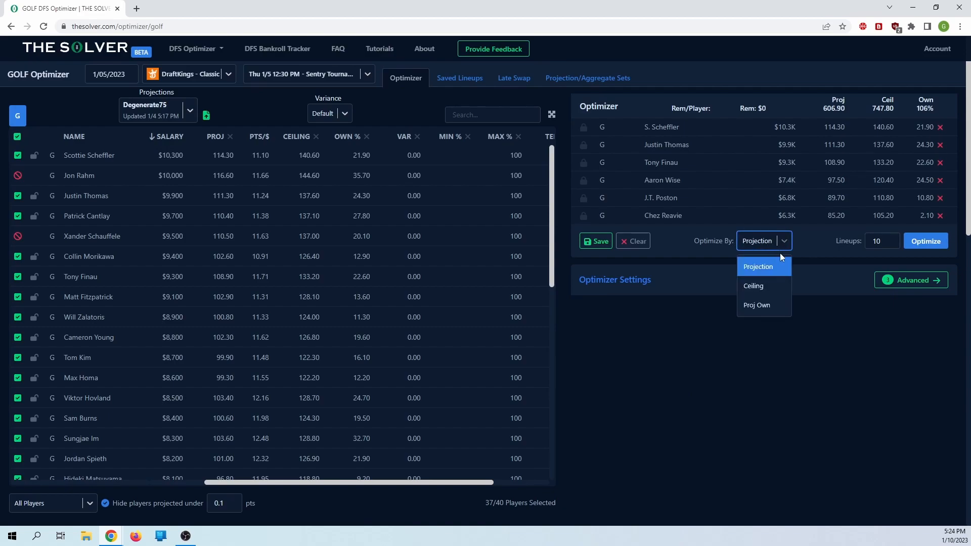
{"action": "left_click", "coordinate": [808, 238]}
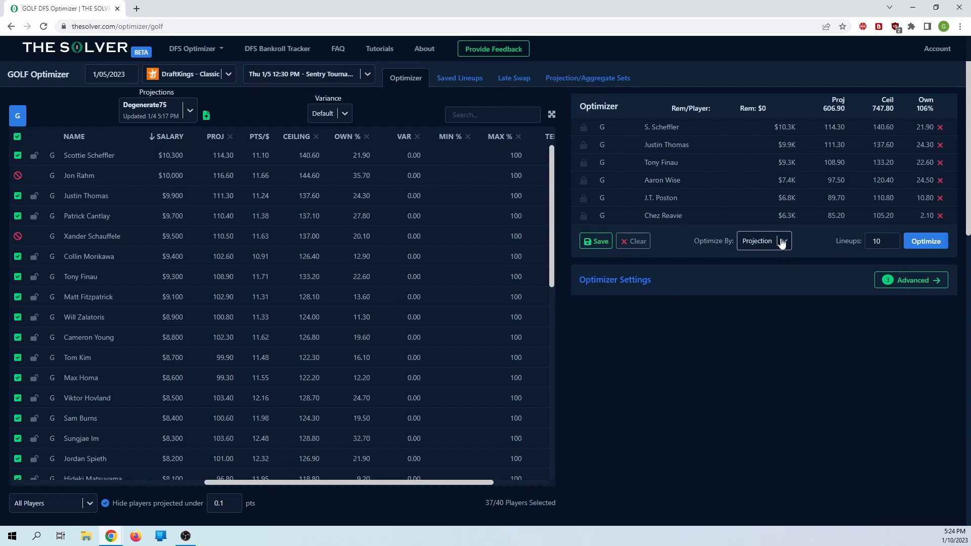
{"action": "left_click", "coordinate": [357, 479]}
{"action": "left_click_drag", "start_coordinate": [317, 481], "coordinate": [261, 480]}
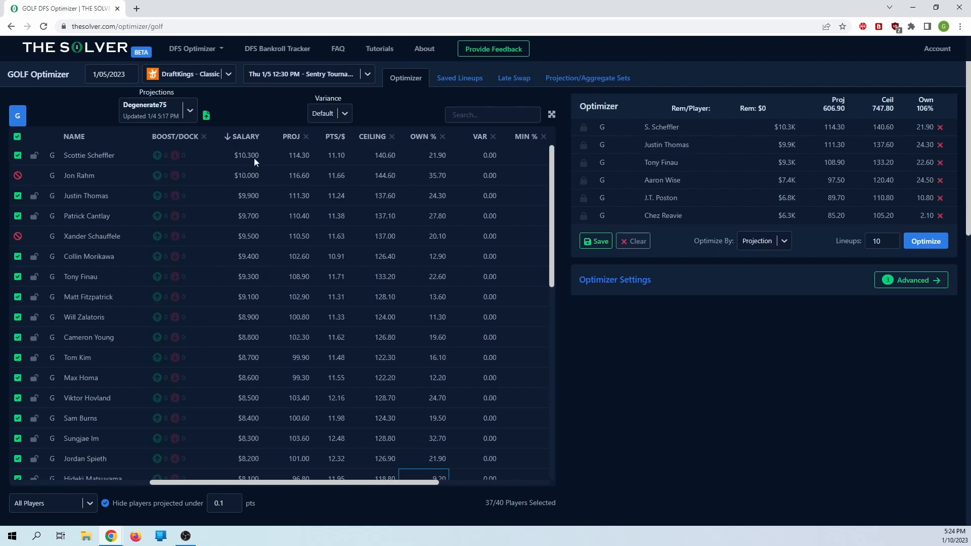
{"action": "left_click", "coordinate": [742, 328]}
{"action": "left_click", "coordinate": [764, 245]}
{"action": "left_click", "coordinate": [760, 291]}
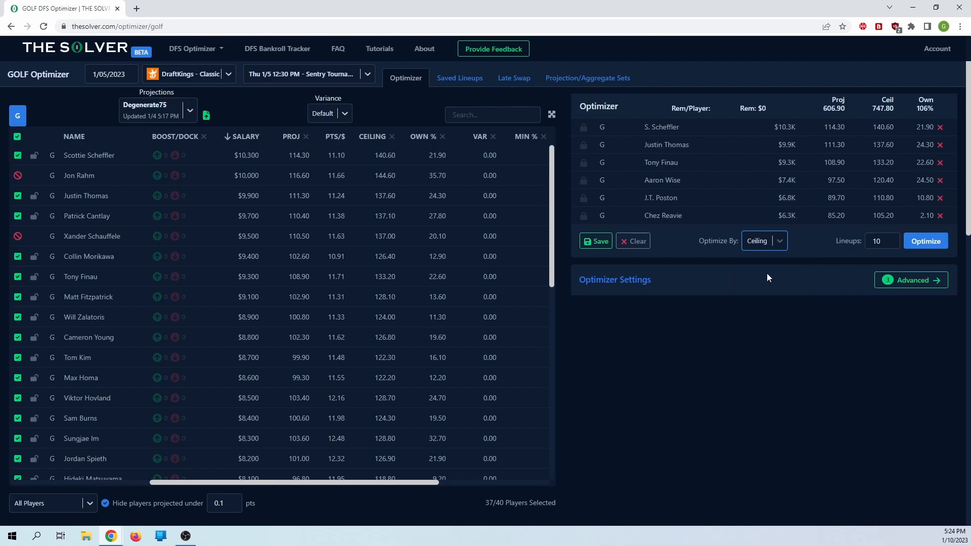
Step: Check the Proj Own option and set the optimizer back to optimizing by Projection
{"action": "left_click", "coordinate": [769, 242]}
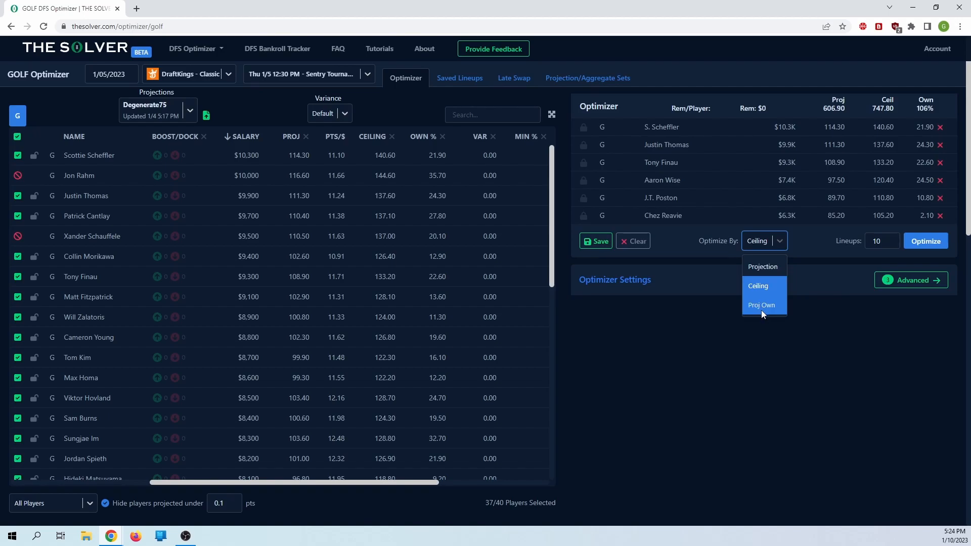
{"action": "left_click", "coordinate": [743, 340]}
{"action": "left_click", "coordinate": [757, 243]}
{"action": "left_click", "coordinate": [763, 264]}
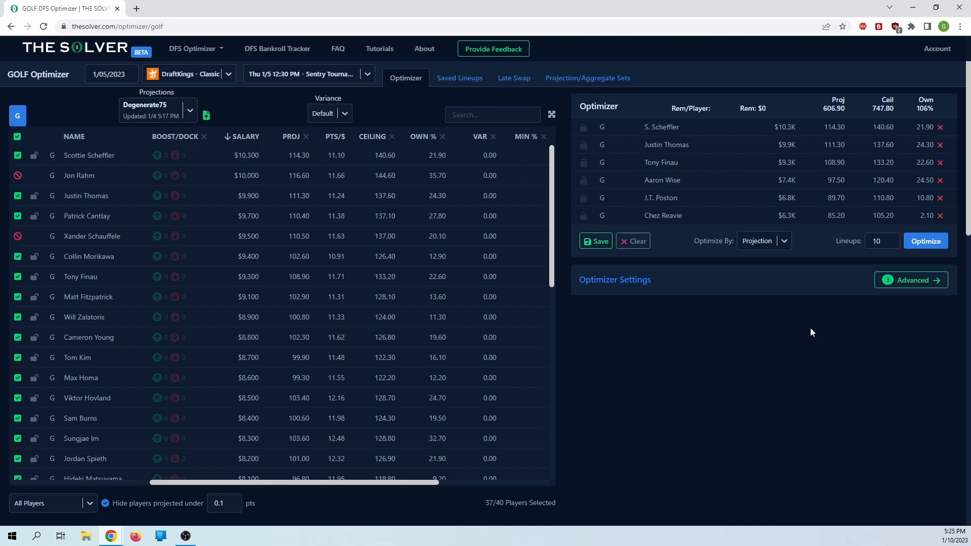
Step: Look over the Optimize By options and the advanced optimizer settings without changing them
{"action": "left_click", "coordinate": [774, 242]}
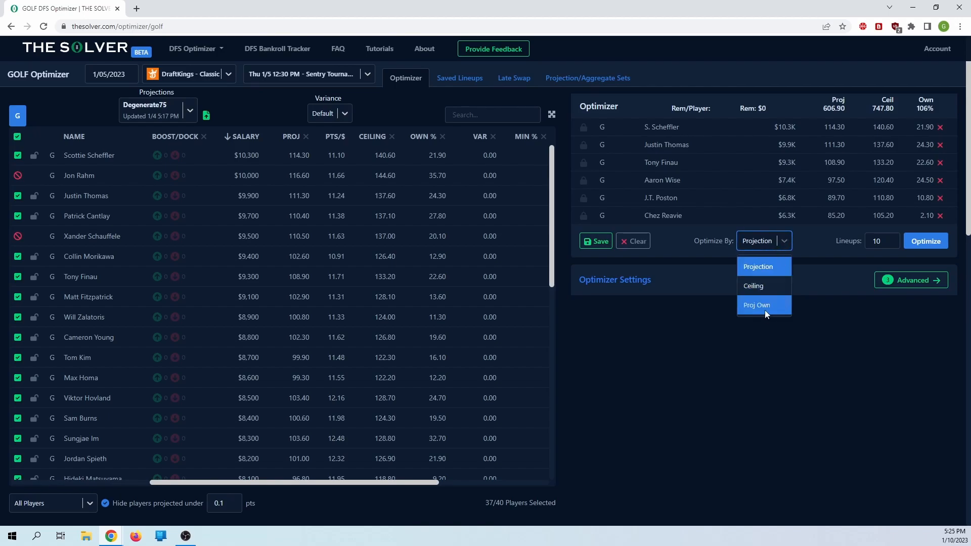
{"action": "left_click", "coordinate": [886, 327]}
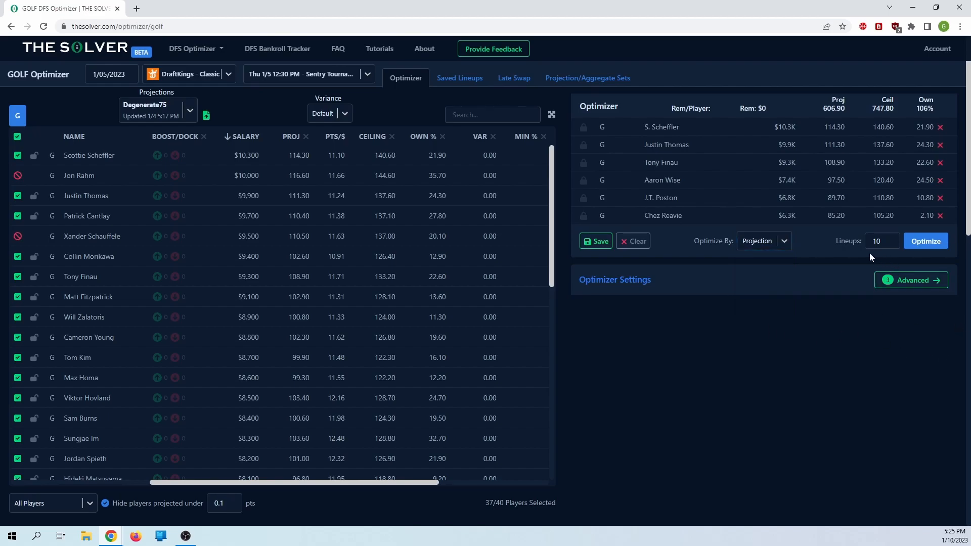
{"action": "left_click", "coordinate": [921, 281]}
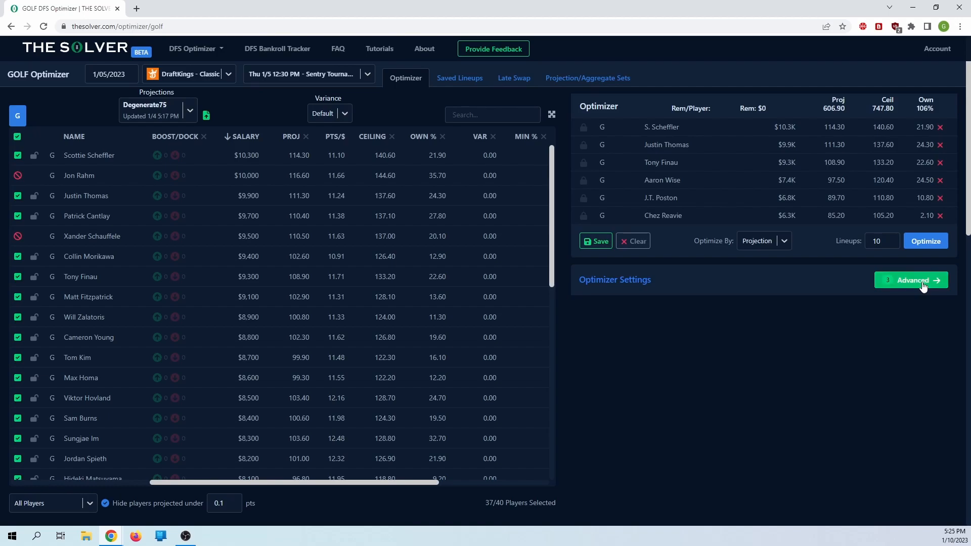
{"action": "left_click", "coordinate": [389, 249]}
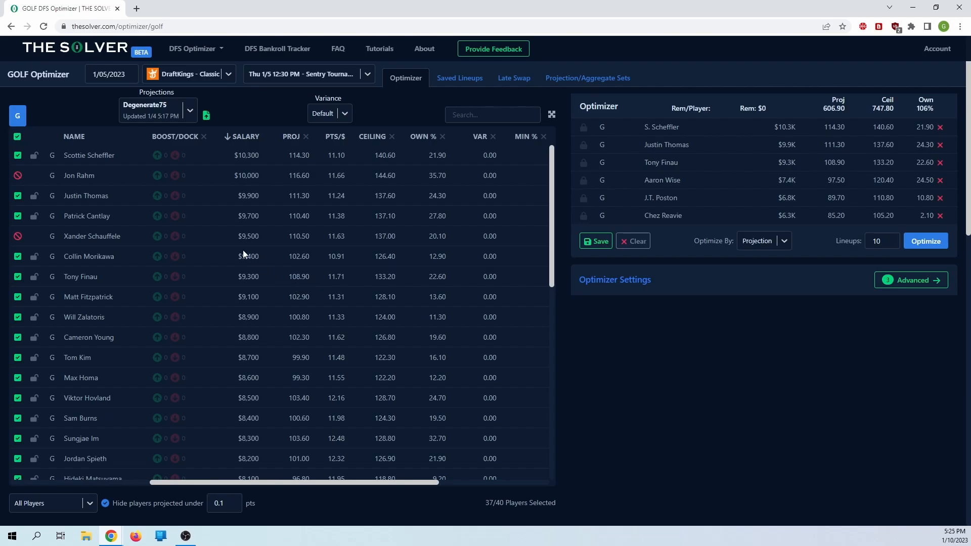
Step: Try boosting Justin Thomas and docking Patrick Cantlay by 1 in the player list
{"action": "left_click", "coordinate": [157, 197]}
{"action": "left_click", "coordinate": [175, 216]}
{"action": "left_click", "coordinate": [158, 197]}
{"action": "left_click", "coordinate": [157, 197]}
Step: Override Collin Morikawa's projection with 0 and his ceiling with 110
{"action": "double_click", "coordinate": [297, 257]}
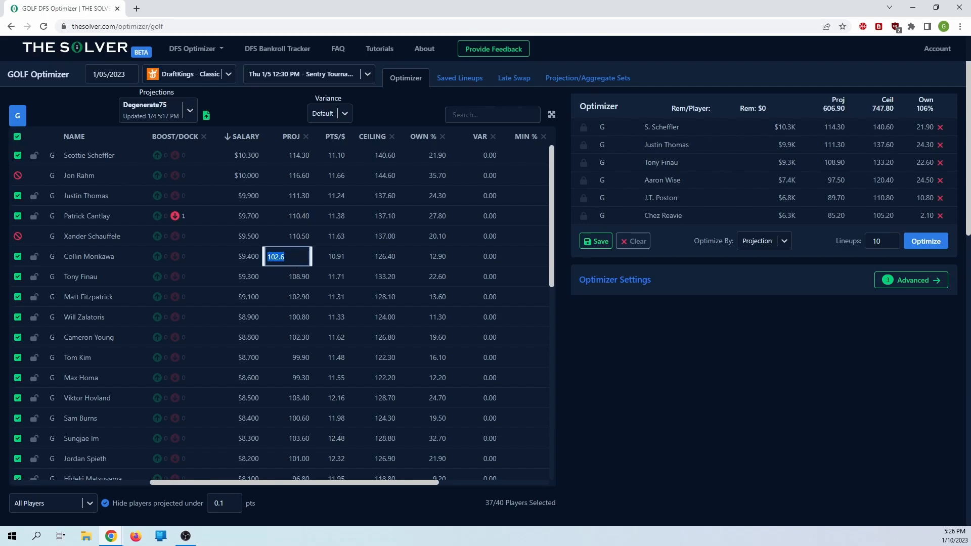
{"action": "key", "text": "BackSpace"}
{"action": "key", "text": "Return"}
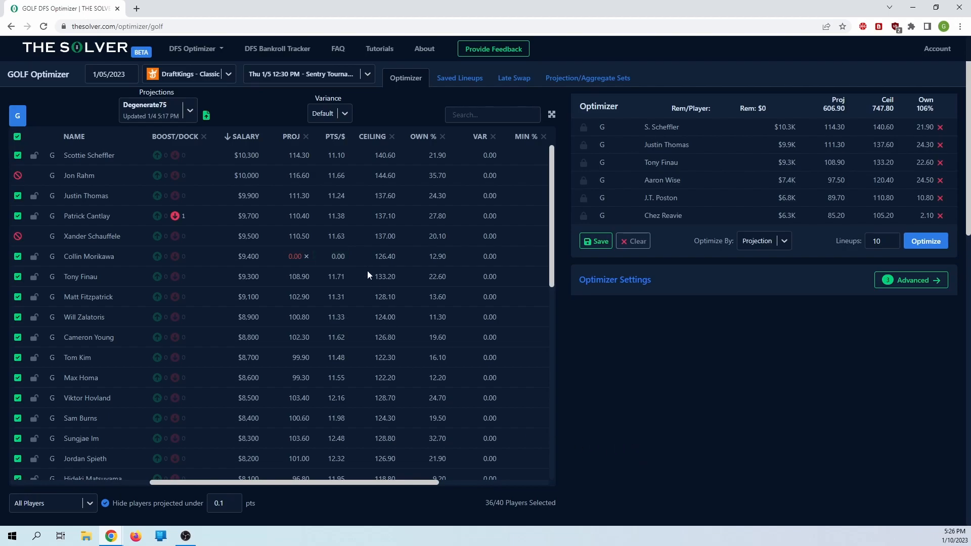
{"action": "double_click", "coordinate": [387, 258]}
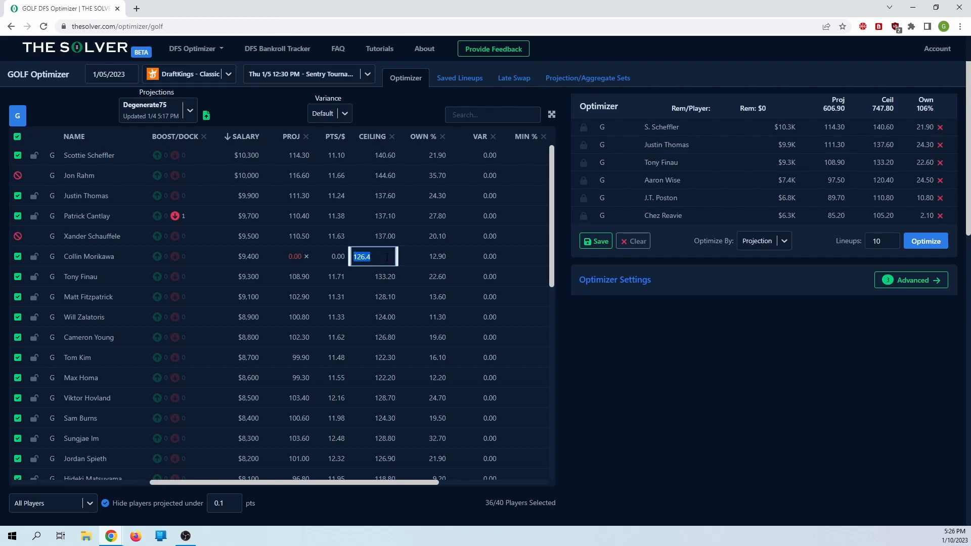
{"action": "type", "text": "110"}
{"action": "key", "text": "Return"}
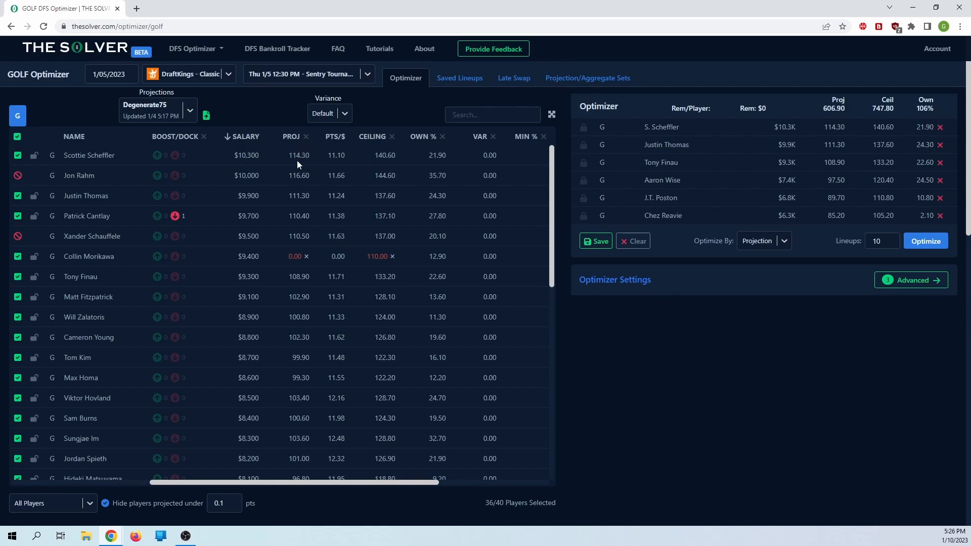
Step: Clear the projection overrides, and set the projections of Justin Thomas and Collin Morikawa to 10
{"action": "left_click", "coordinate": [306, 137]}
{"action": "left_click", "coordinate": [305, 197]}
{"action": "type", "text": "10"}
{"action": "left_click", "coordinate": [300, 261]}
{"action": "type", "text": "10"}
{"action": "left_click", "coordinate": [356, 243]}
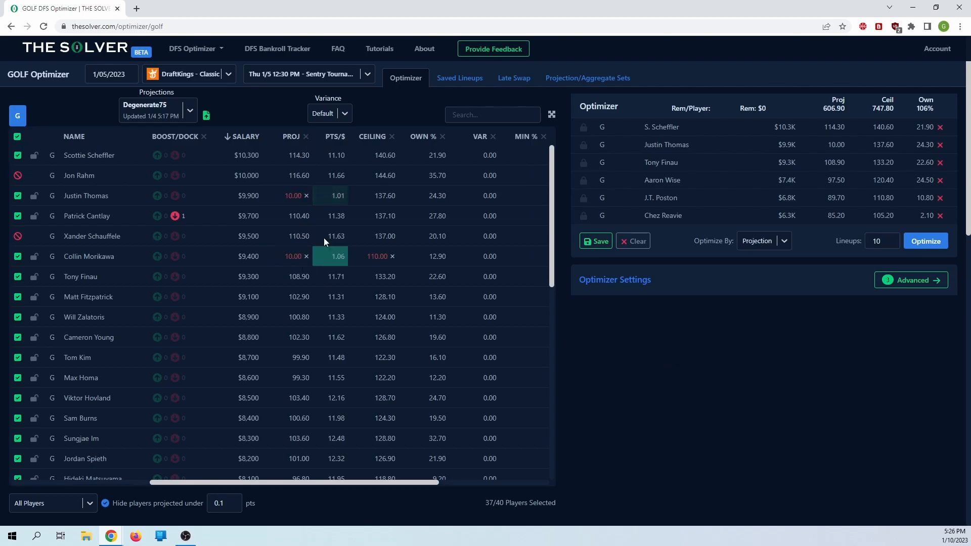
Step: Reset all custom values for projection, boost/dock and ceiling across the player list
{"action": "left_click", "coordinate": [306, 137]}
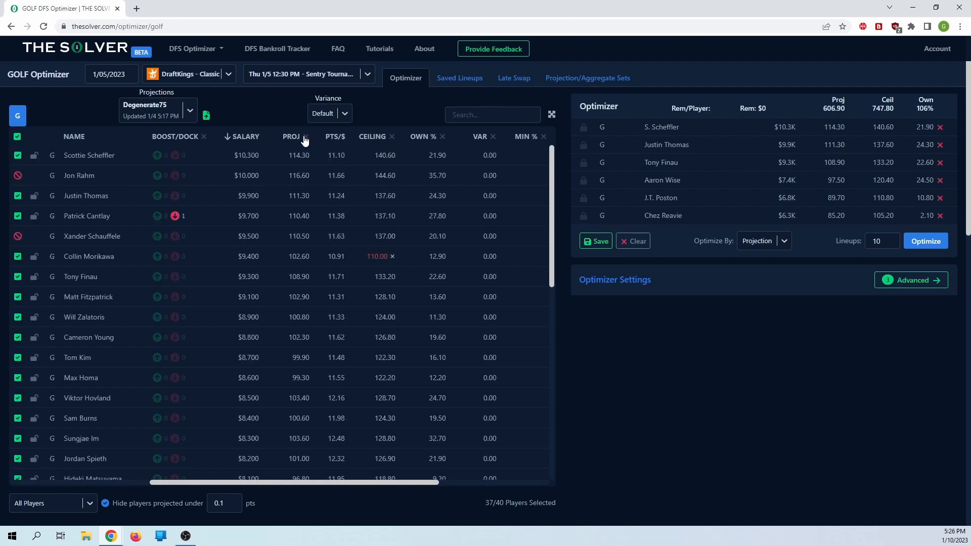
{"action": "left_click", "coordinate": [204, 137]}
{"action": "left_click", "coordinate": [393, 136]}
Step: Examine the player list's columns from boost/dock and salary through ceiling, ownership, variance and exposure to the tee times
{"action": "scroll", "coordinate": [438, 261], "scroll_direction": "right", "scroll_amount": 3}
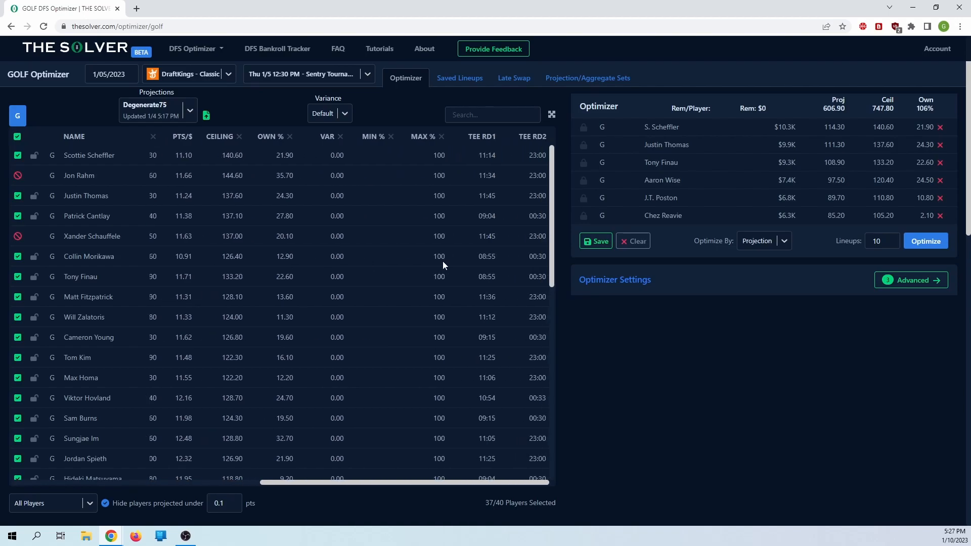
{"action": "scroll", "coordinate": [371, 207], "scroll_direction": "left", "scroll_amount": 1}
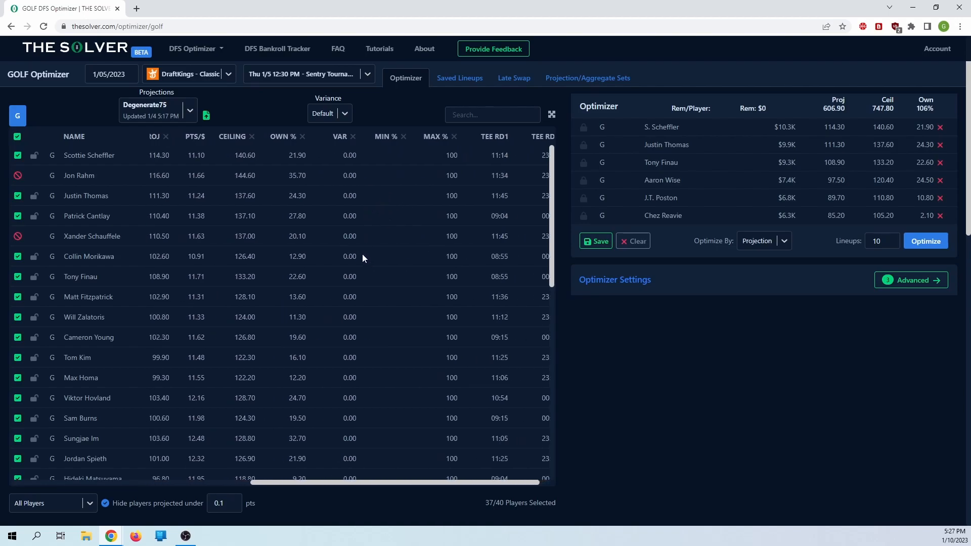
{"action": "scroll", "coordinate": [353, 282], "scroll_direction": "right", "scroll_amount": 1}
{"action": "scroll", "coordinate": [353, 282], "scroll_direction": "left", "scroll_amount": 2}
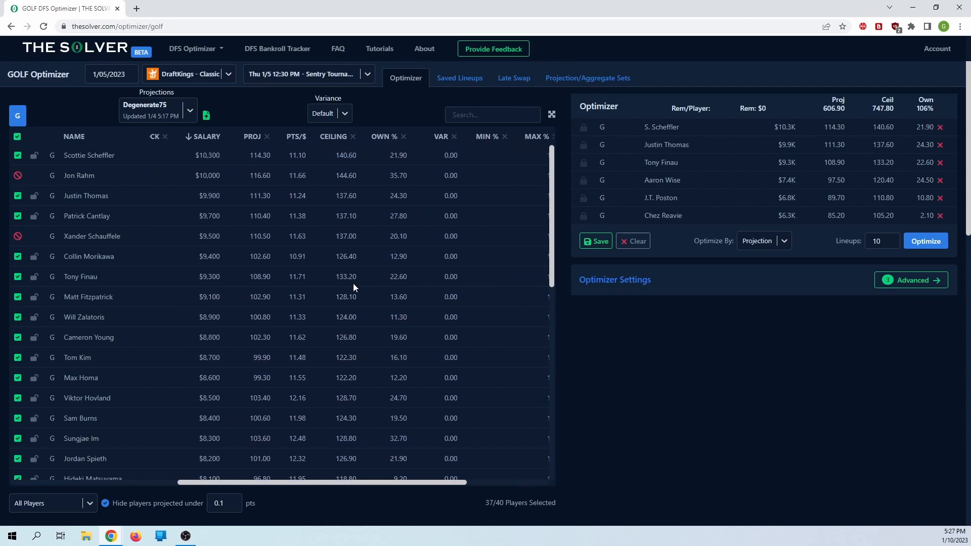
{"action": "scroll", "coordinate": [353, 283], "scroll_direction": "right", "scroll_amount": 2}
{"action": "scroll", "coordinate": [356, 288], "scroll_direction": "left", "scroll_amount": 3}
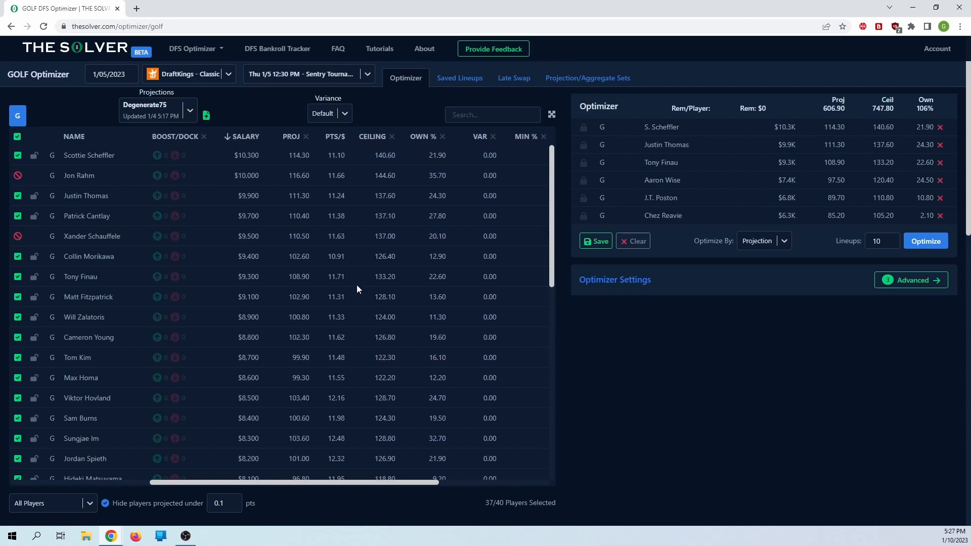
{"action": "scroll", "coordinate": [363, 276], "scroll_direction": "right", "scroll_amount": 2}
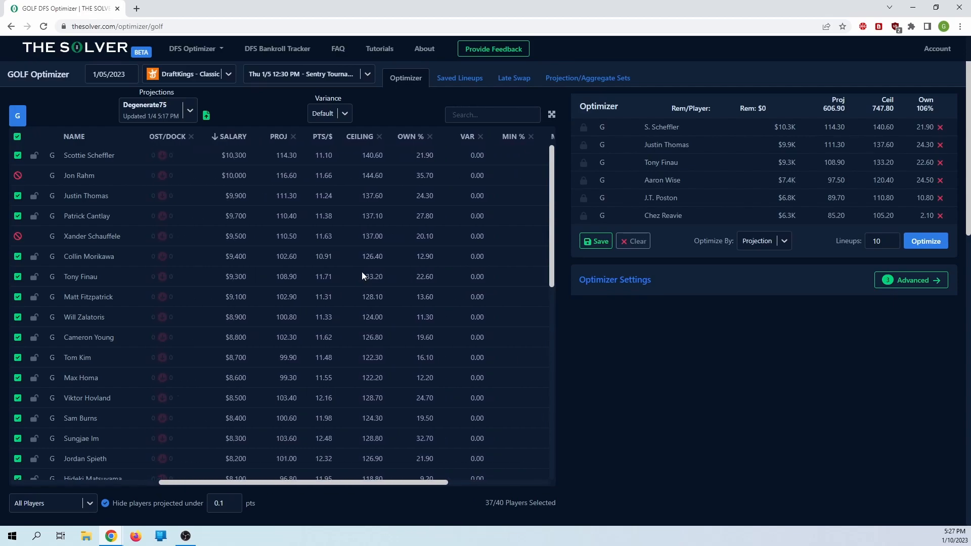
{"action": "scroll", "coordinate": [360, 264], "scroll_direction": "right", "scroll_amount": 3}
{"action": "scroll", "coordinate": [361, 262], "scroll_direction": "right", "scroll_amount": 3}
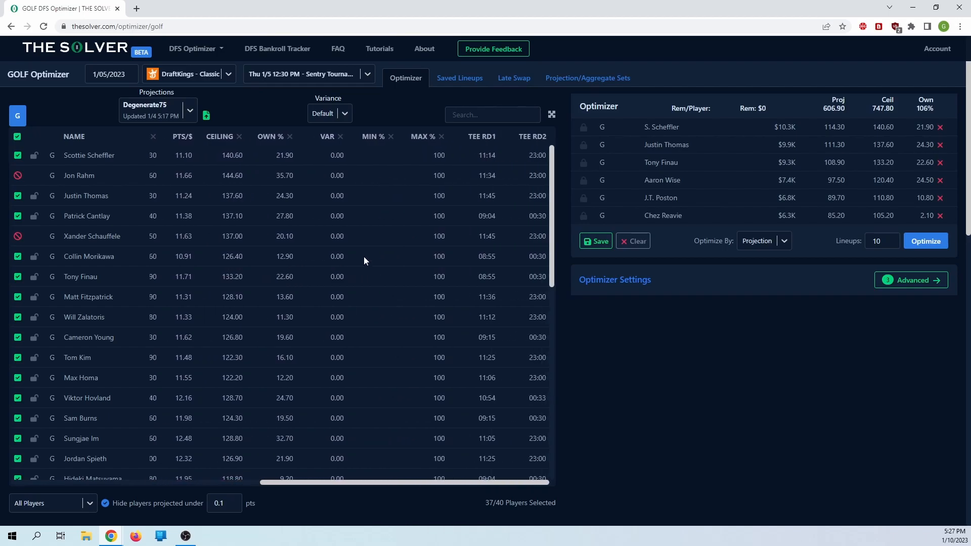
Step: Dock Scottie Scheffler by 5 in the player list
{"action": "scroll", "coordinate": [349, 237], "scroll_direction": "left", "scroll_amount": 6}
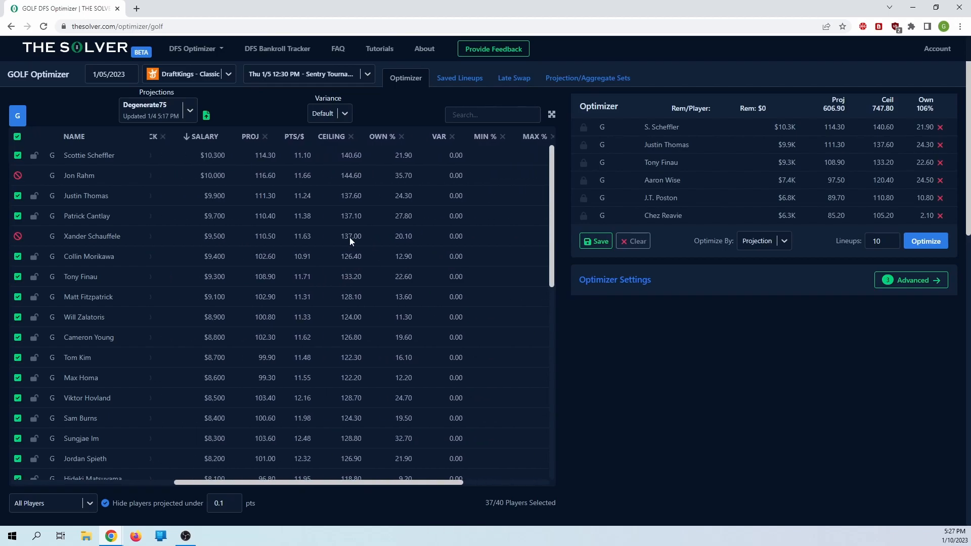
{"action": "left_click", "coordinate": [175, 156]}
{"action": "left_click", "coordinate": [175, 155]}
{"action": "left_click", "coordinate": [175, 155]}
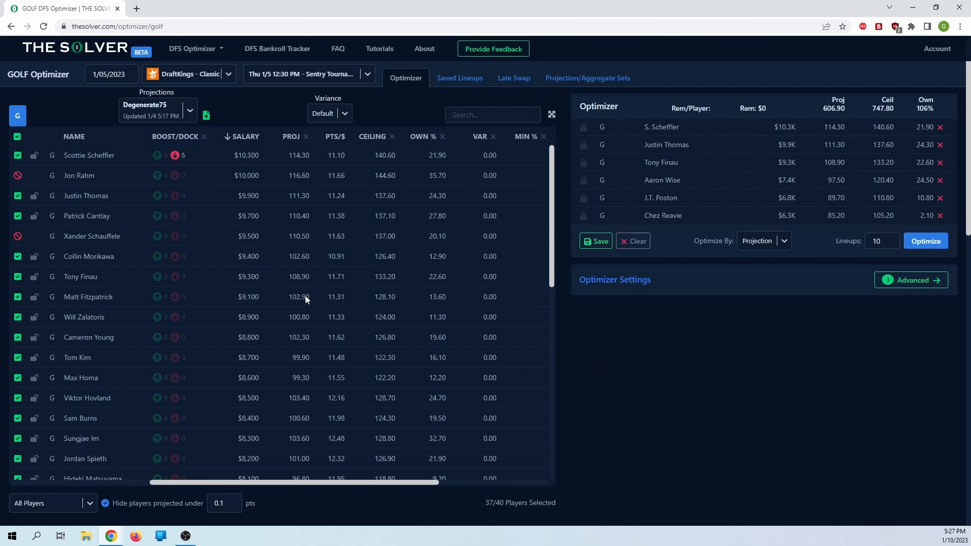
Step: Set Scottie Scheffler's maximum exposure to 10%
{"action": "scroll", "coordinate": [299, 285], "scroll_direction": "right", "scroll_amount": 2}
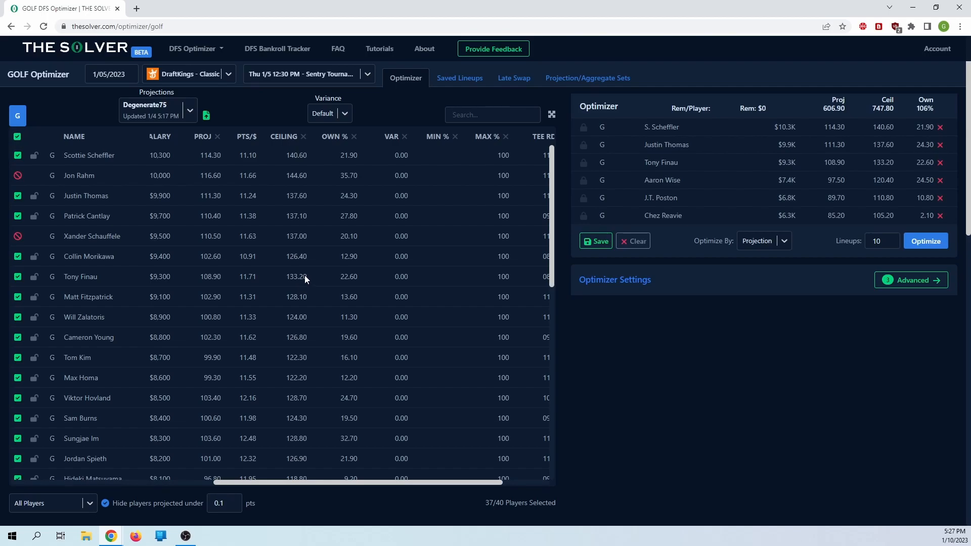
{"action": "scroll", "coordinate": [296, 259], "scroll_direction": "right", "scroll_amount": 2}
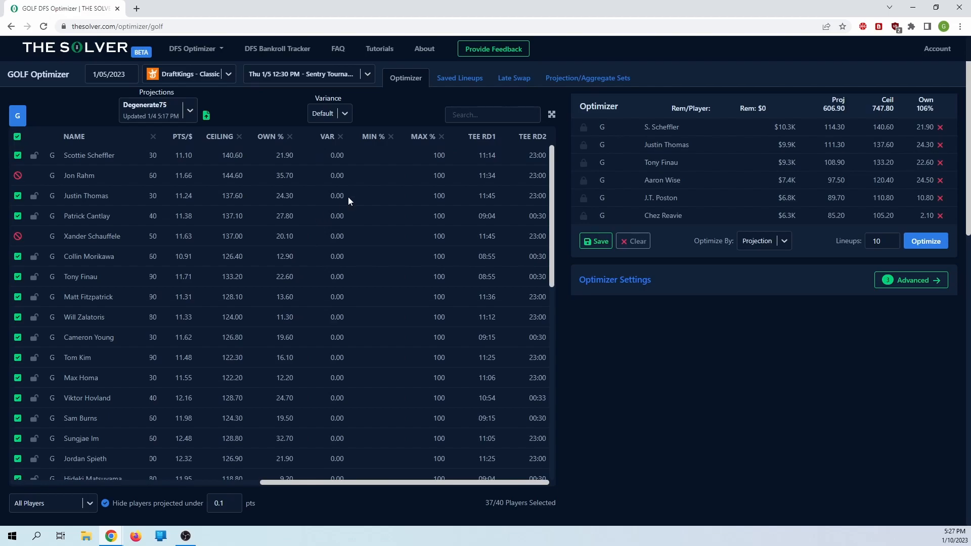
{"action": "left_click", "coordinate": [429, 155]}
{"action": "type", "text": "10"}
{"action": "key", "text": "Return"}
Step: Set J.T. Poston's minimum exposure to 20%
{"action": "scroll", "coordinate": [369, 247], "scroll_direction": "down", "scroll_amount": 8}
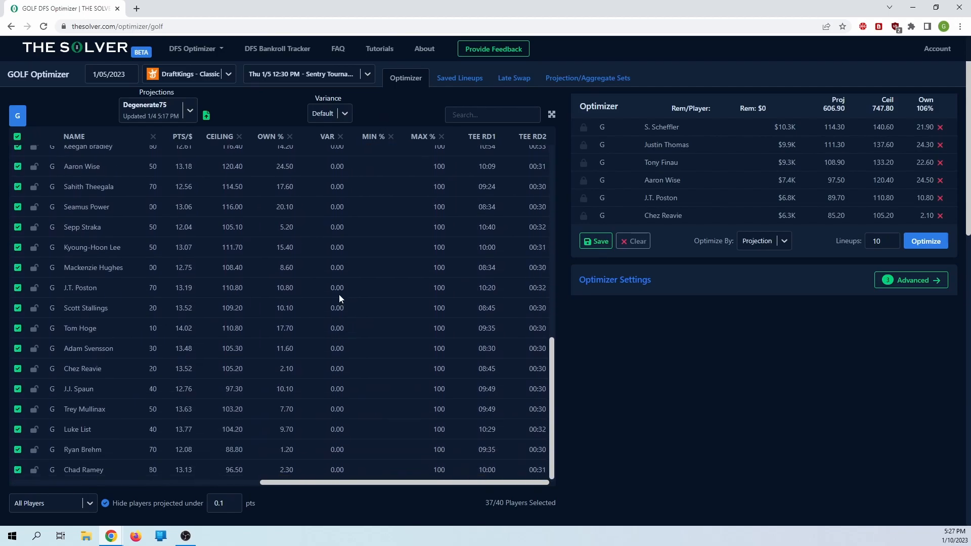
{"action": "scroll", "coordinate": [394, 313], "scroll_direction": "up", "scroll_amount": 2}
{"action": "scroll", "coordinate": [386, 316], "scroll_direction": "left", "scroll_amount": 2}
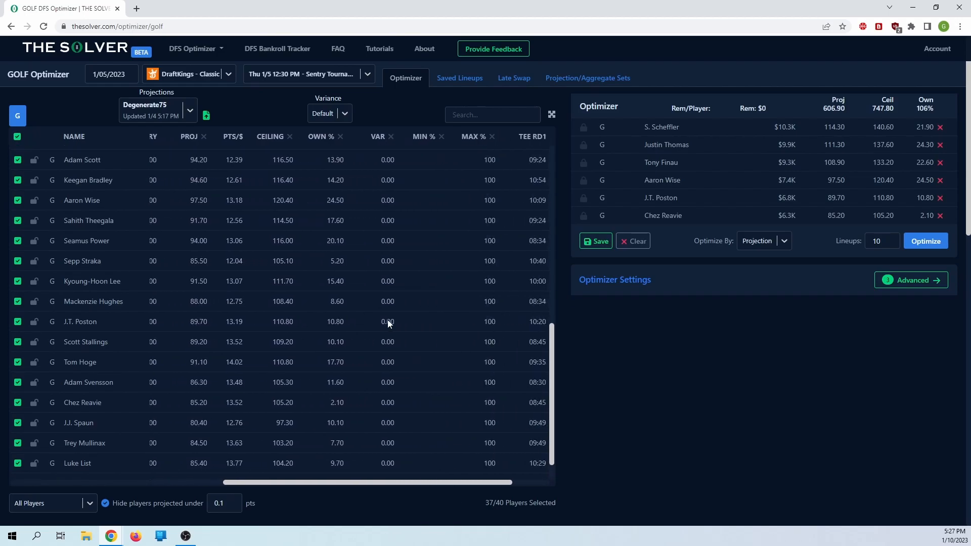
{"action": "scroll", "coordinate": [388, 328], "scroll_direction": "right", "scroll_amount": 1}
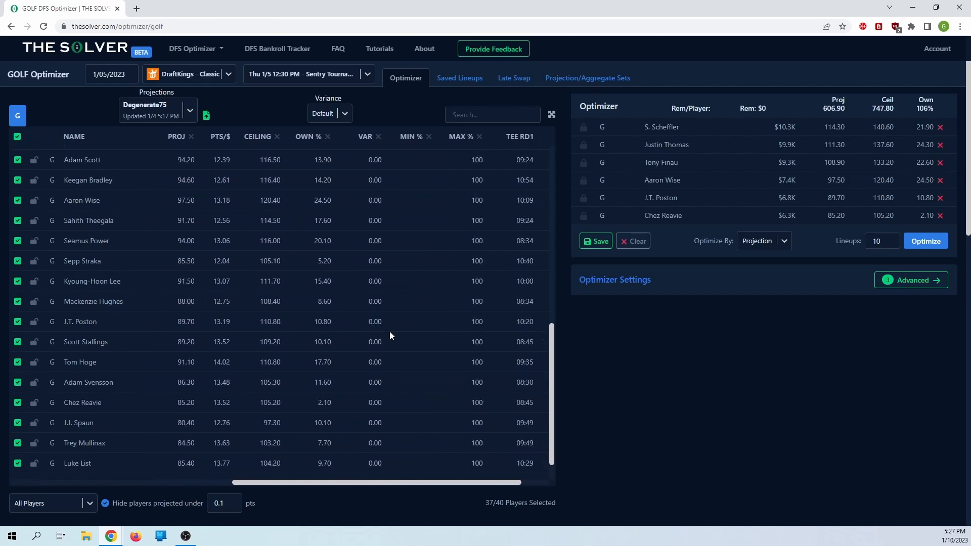
{"action": "left_click", "coordinate": [421, 322]}
{"action": "type", "text": "2"}
{"action": "key", "text": "Return"}
{"action": "left_click", "coordinate": [417, 326]}
{"action": "type", "text": "20"}
{"action": "key", "text": "Return"}
Step: Review the minimum and maximum exposure and the boost/dock adjustments across the player list
{"action": "scroll", "coordinate": [454, 356], "scroll_direction": "up", "scroll_amount": 2}
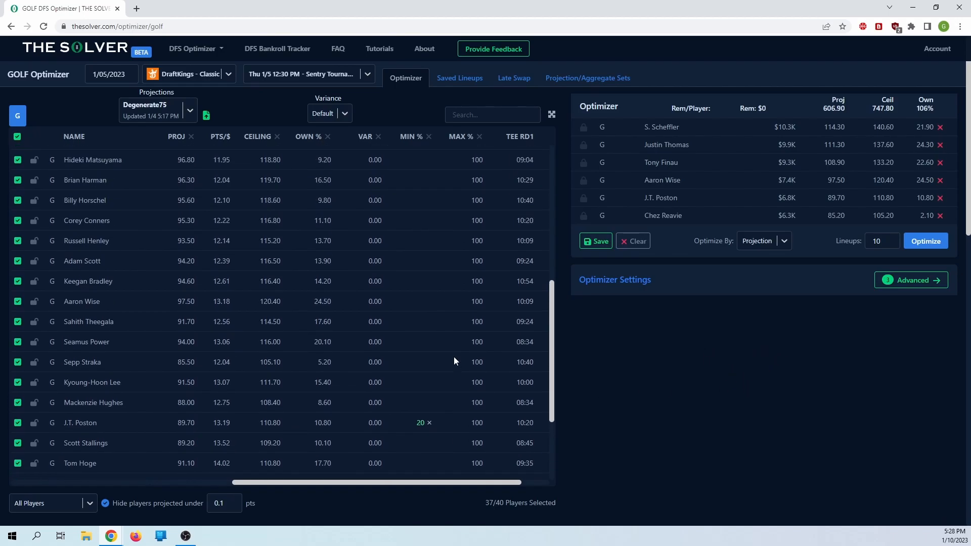
{"action": "left_click_drag", "start_coordinate": [554, 349], "coordinate": [552, 392]}
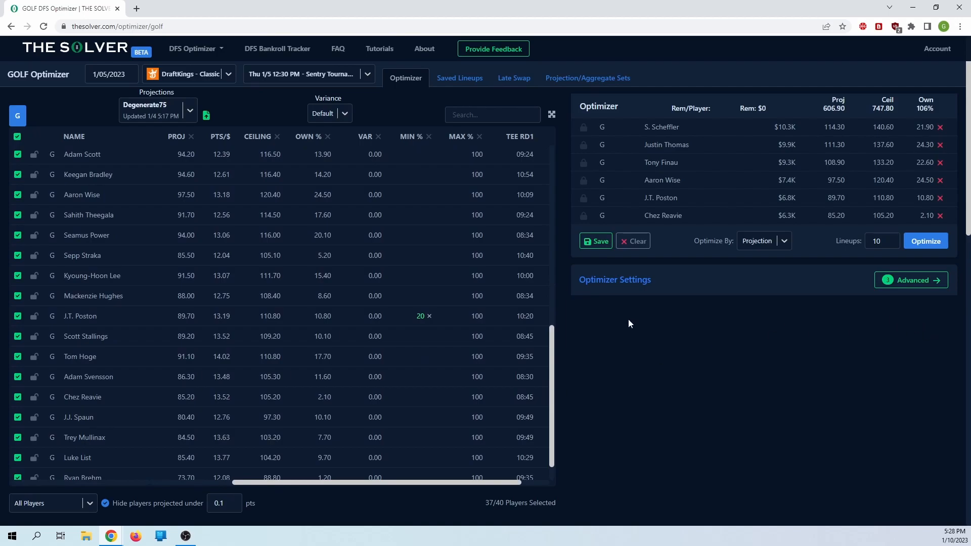
{"action": "left_click_drag", "start_coordinate": [551, 363], "coordinate": [549, 403]}
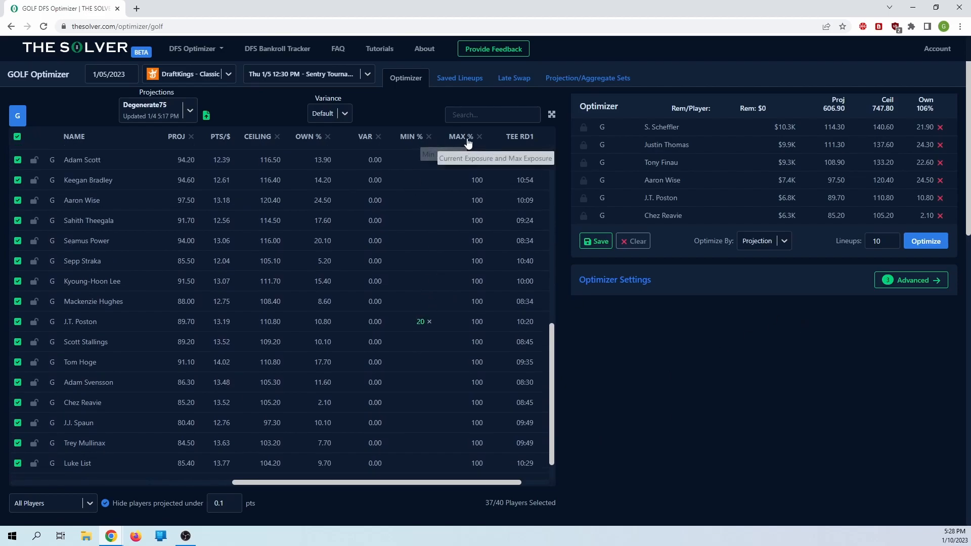
{"action": "scroll", "coordinate": [456, 297], "scroll_direction": "up", "scroll_amount": 4}
{"action": "scroll", "coordinate": [456, 298], "scroll_direction": "up", "scroll_amount": 5}
{"action": "scroll", "coordinate": [444, 205], "scroll_direction": "right", "scroll_amount": 1}
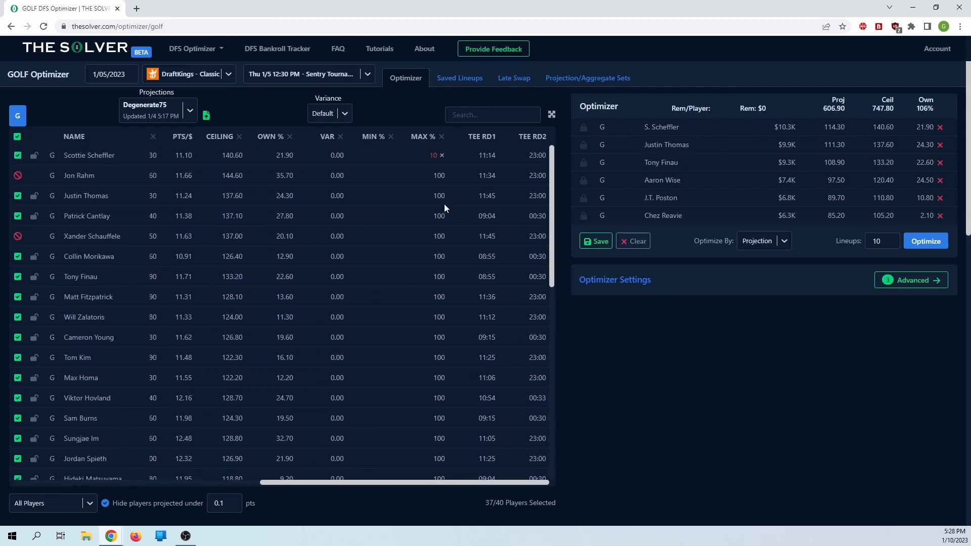
{"action": "scroll", "coordinate": [444, 204], "scroll_direction": "left", "scroll_amount": 3}
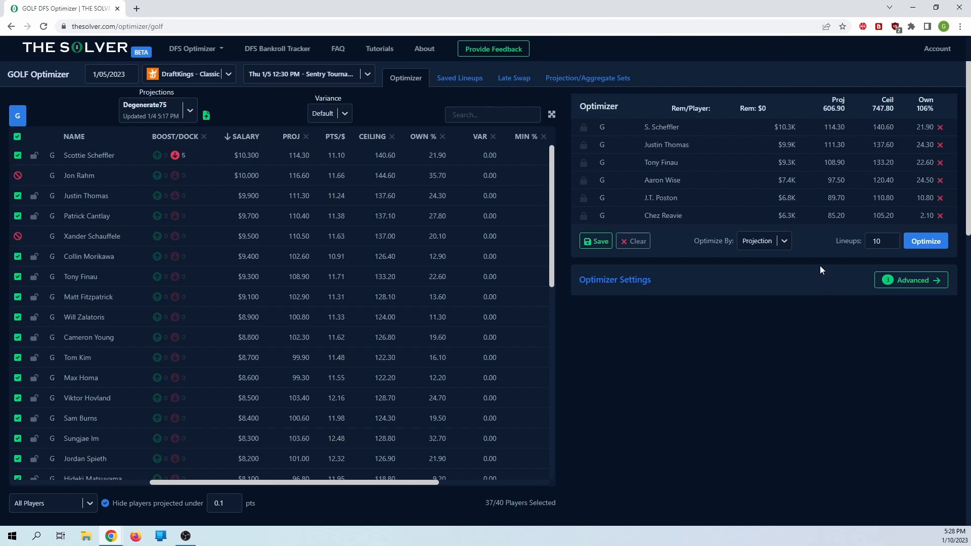
{"action": "scroll", "coordinate": [369, 236], "scroll_direction": "right", "scroll_amount": 3}
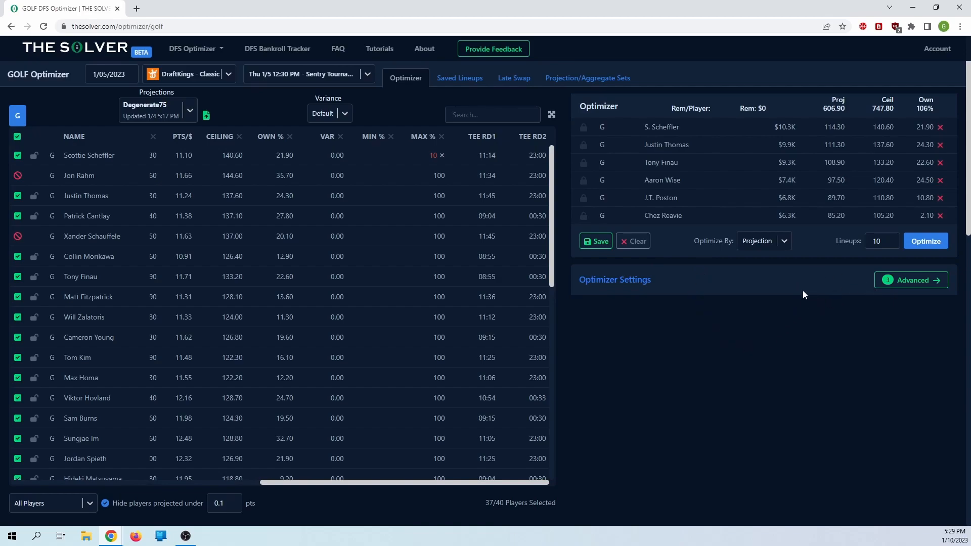
Step: Set the upper salary cap limit to 99% in the advanced roster settings
{"action": "left_click", "coordinate": [908, 281]}
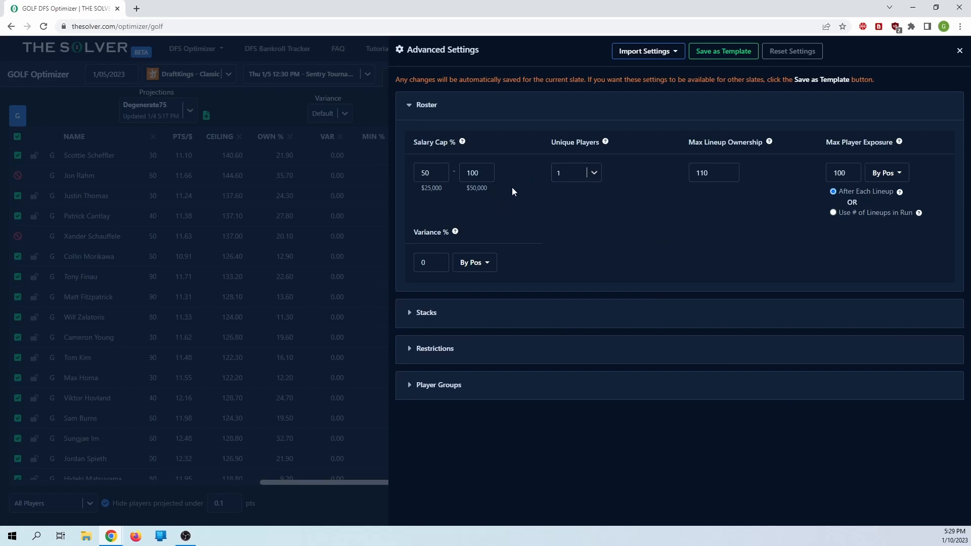
{"action": "double_click", "coordinate": [425, 173]}
{"action": "double_click", "coordinate": [475, 173]}
{"action": "type", "text": "99"}
{"action": "left_click", "coordinate": [504, 192]}
{"action": "left_click", "coordinate": [487, 196]}
{"action": "left_click", "coordinate": [433, 173]}
Step: Set the number of unique players per lineup to 2 and check the other available options
{"action": "left_click", "coordinate": [593, 175]}
{"action": "left_click", "coordinate": [569, 215]}
{"action": "left_click", "coordinate": [589, 175]}
{"action": "left_click", "coordinate": [629, 200]}
{"action": "left_click", "coordinate": [592, 172]}
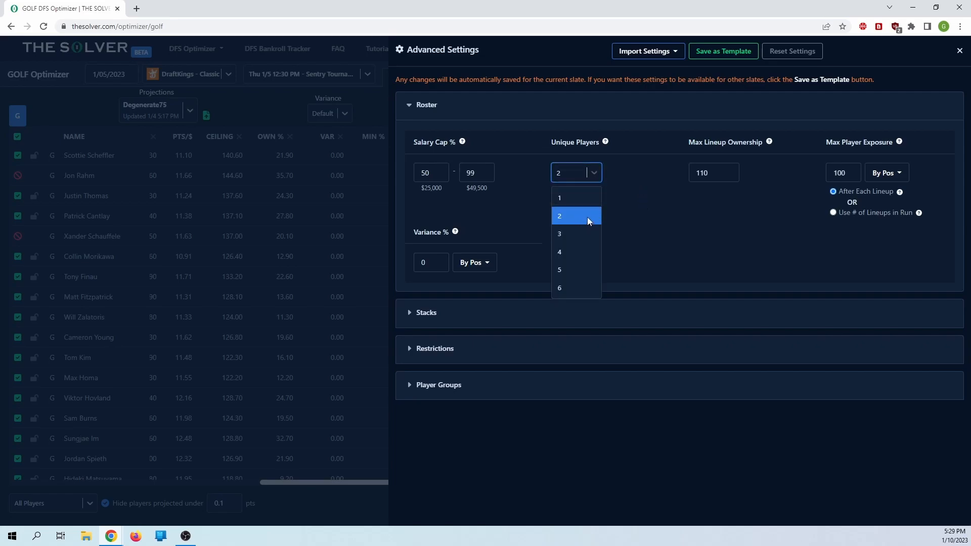
{"action": "left_click", "coordinate": [702, 241]}
{"action": "left_click", "coordinate": [592, 172]}
{"action": "left_click", "coordinate": [676, 218]}
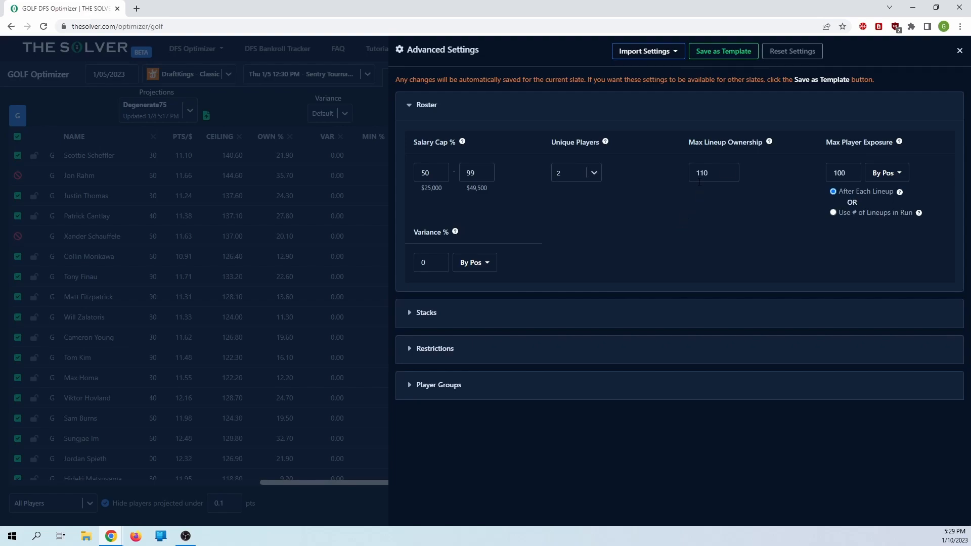
Step: Examine the Max Lineup Ownership setting, its explanation and its current value in the roster settings
{"action": "left_click_drag", "start_coordinate": [689, 143], "coordinate": [778, 142]}
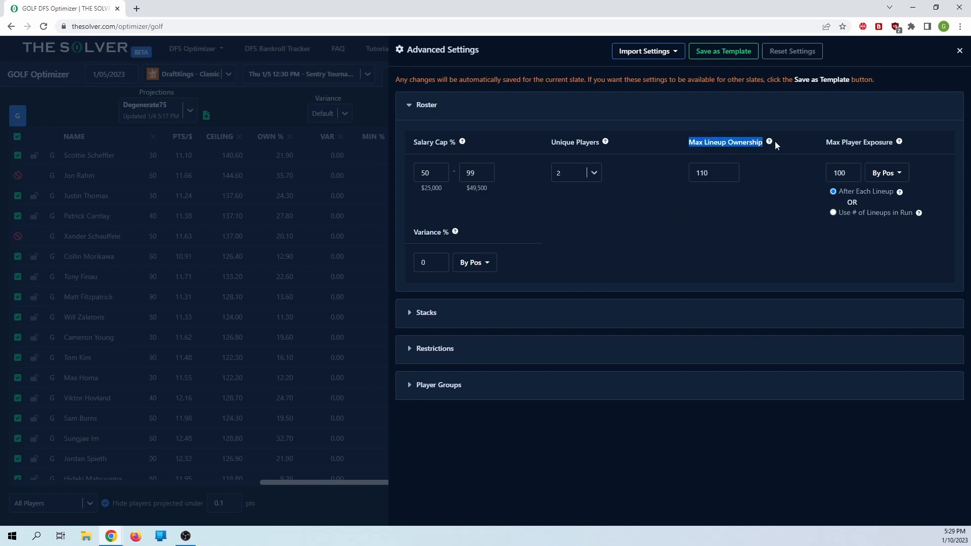
{"action": "left_click", "coordinate": [741, 143]}
{"action": "mouse_move", "coordinate": [770, 144]}
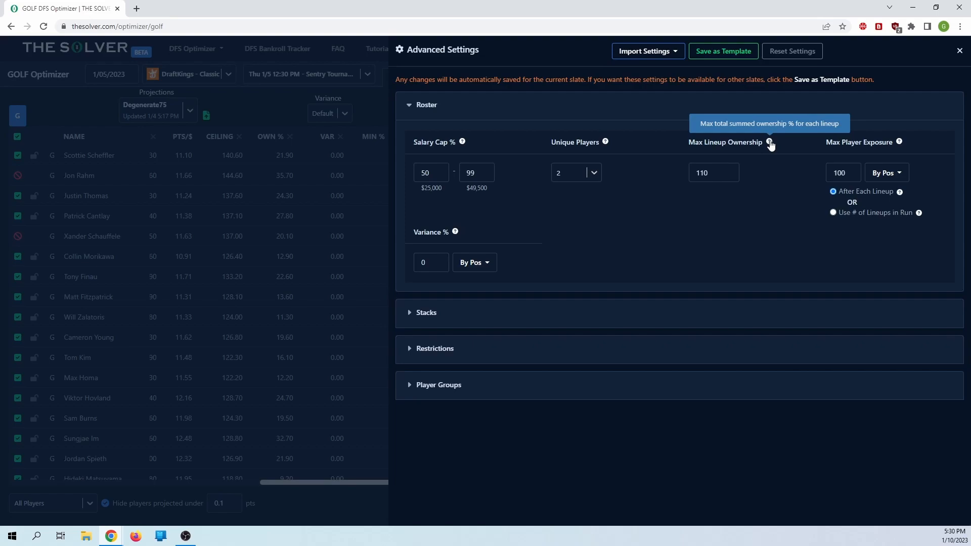
{"action": "double_click", "coordinate": [714, 173]}
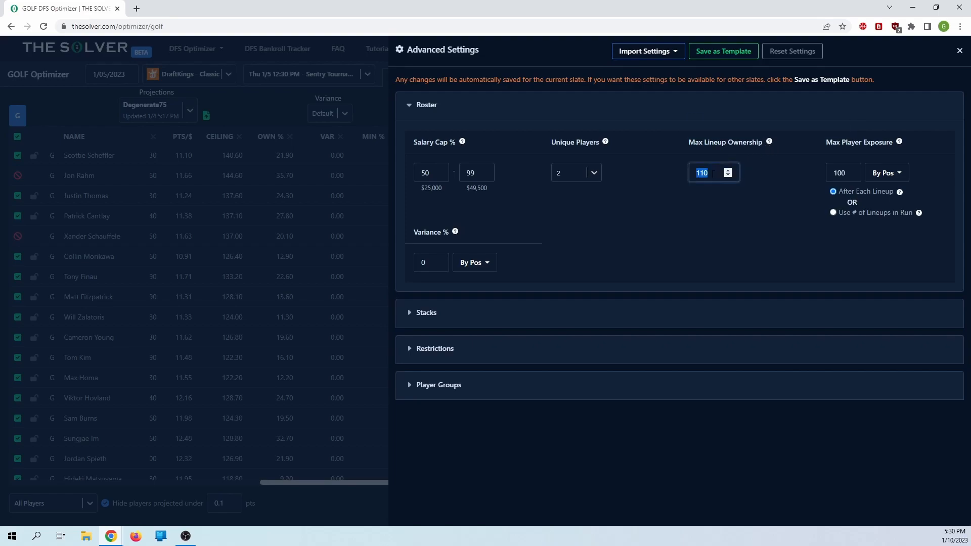
{"action": "left_click", "coordinate": [717, 200]}
{"action": "double_click", "coordinate": [711, 173]}
{"action": "left_click", "coordinate": [706, 209]}
{"action": "double_click", "coordinate": [704, 173]}
{"action": "left_click", "coordinate": [705, 200]}
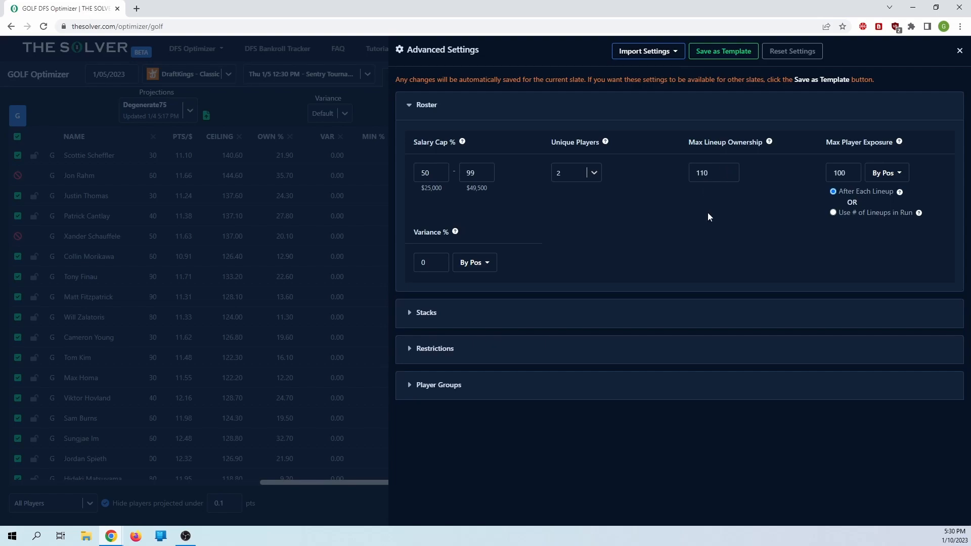
Step: Set the max lineup ownership to 80 in the roster settings
{"action": "left_click", "coordinate": [708, 166]}
{"action": "double_click", "coordinate": [709, 166]}
{"action": "type", "text": "80"}
Step: Set the max player exposure to 70, check the After Each Lineup explanation, and close the advanced settings
{"action": "left_click_drag", "start_coordinate": [826, 142], "coordinate": [893, 143]}
{"action": "left_click", "coordinate": [886, 142]}
{"action": "left_click_drag", "start_coordinate": [824, 142], "coordinate": [894, 142]}
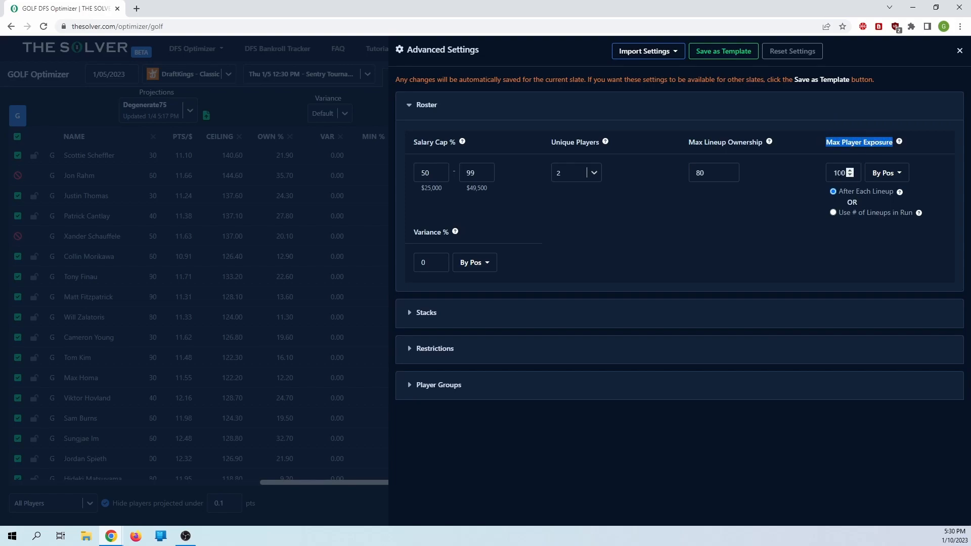
{"action": "double_click", "coordinate": [838, 173]}
{"action": "type", "text": "70"}
{"action": "left_click", "coordinate": [756, 223]}
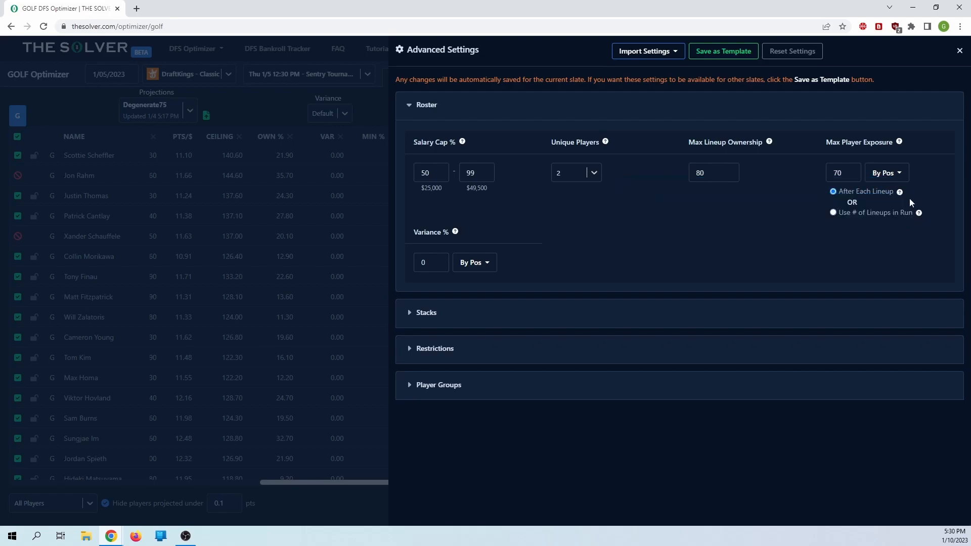
{"action": "mouse_move", "coordinate": [900, 193]}
{"action": "left_click", "coordinate": [320, 181]}
Step: Compare the ETR and SOLVER Low variance sets in the player list and return the variance source to Default
{"action": "left_click", "coordinate": [336, 114]}
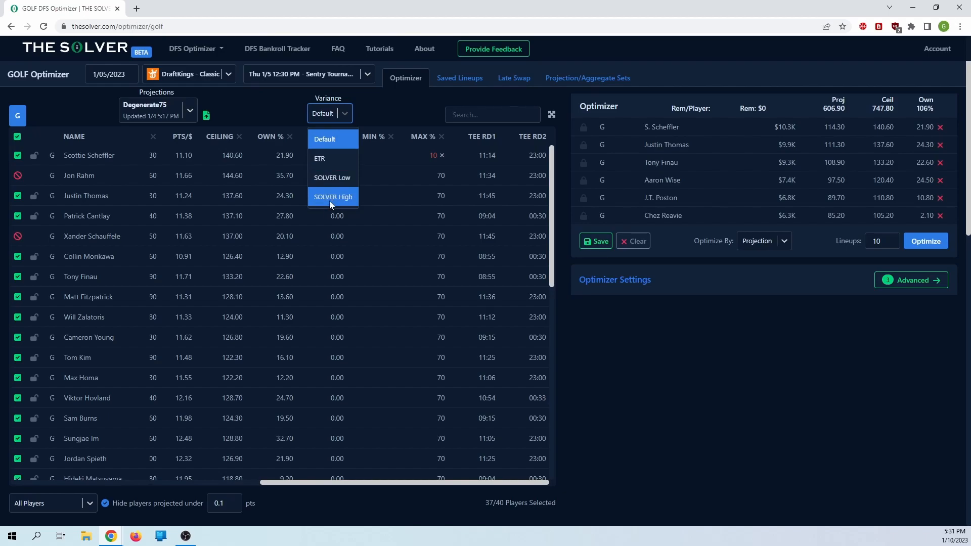
{"action": "left_click", "coordinate": [333, 160]}
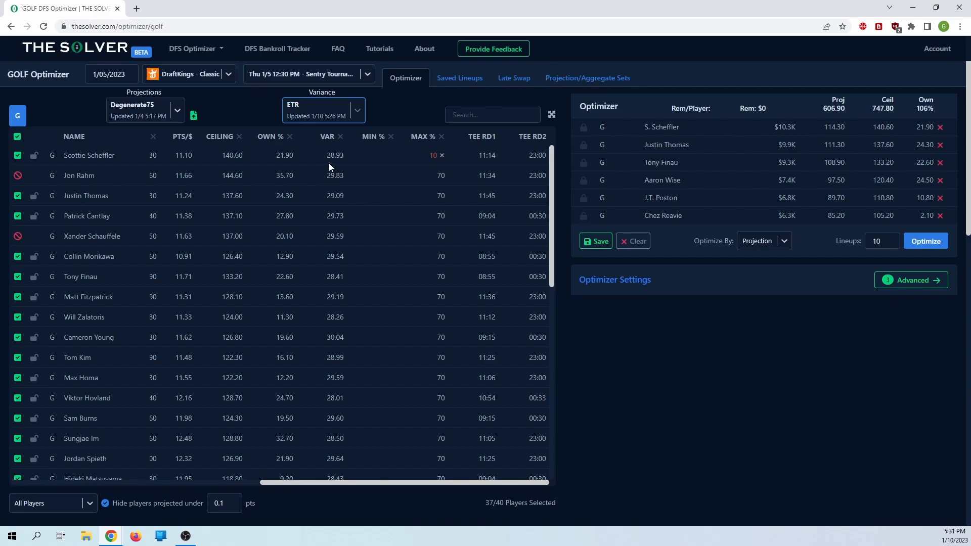
{"action": "scroll", "coordinate": [323, 157], "scroll_direction": "left", "scroll_amount": 2}
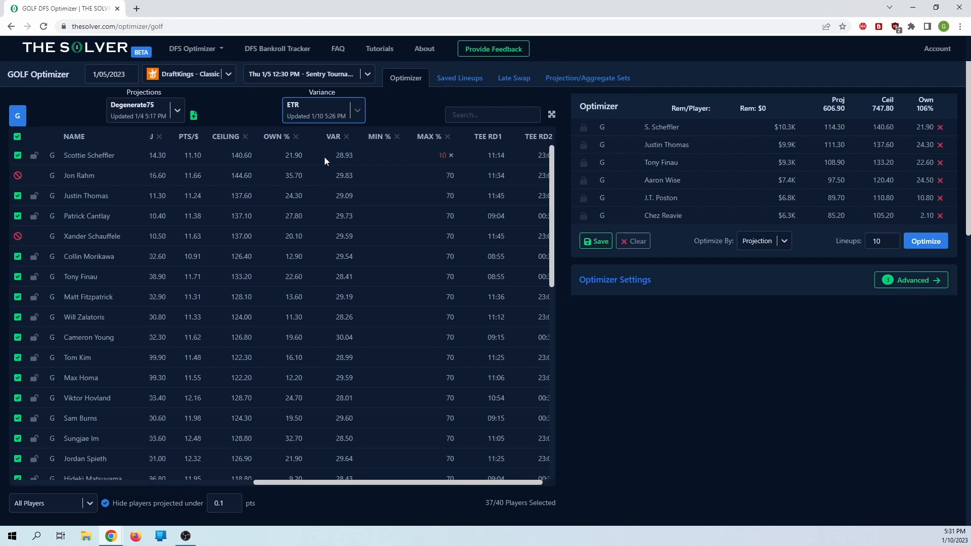
{"action": "scroll", "coordinate": [323, 160], "scroll_direction": "left", "scroll_amount": 2}
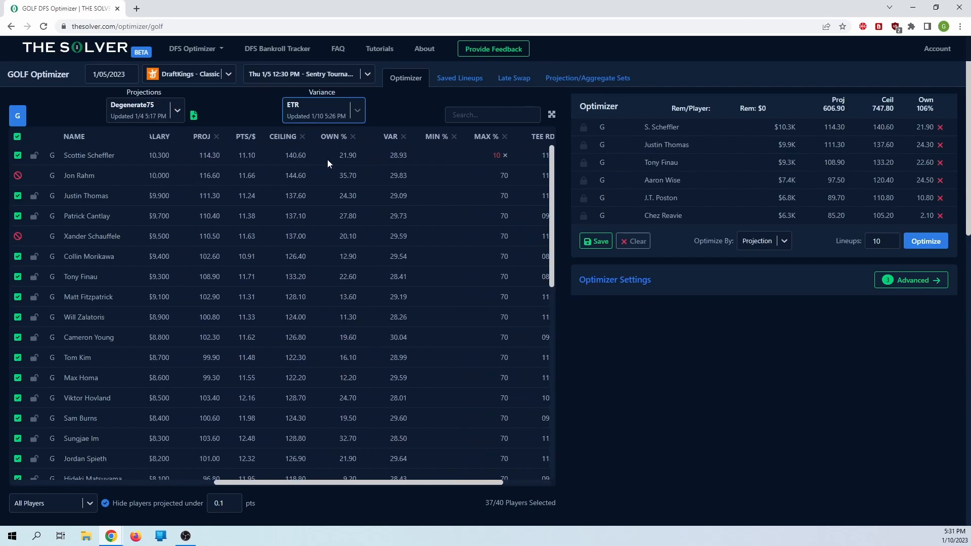
{"action": "left_click", "coordinate": [338, 111]}
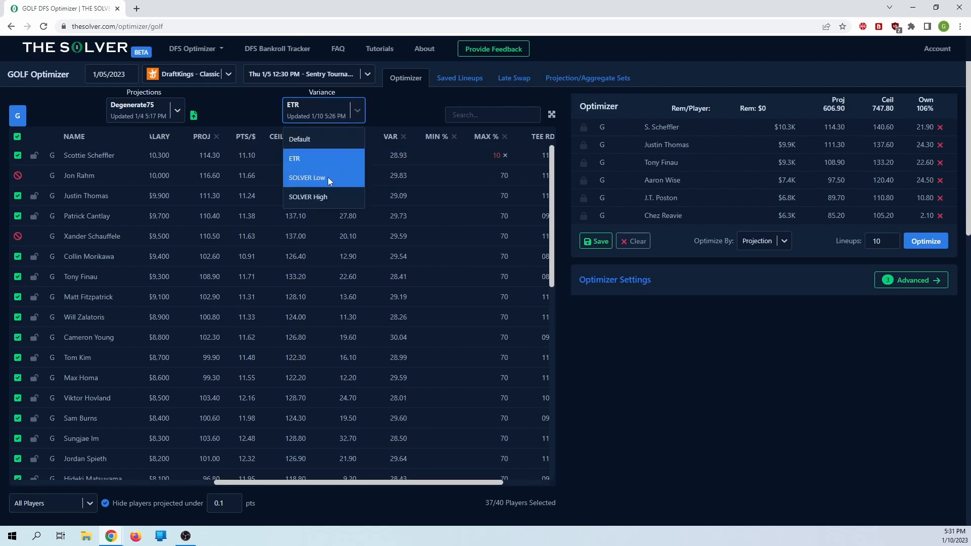
{"action": "left_click", "coordinate": [328, 177]}
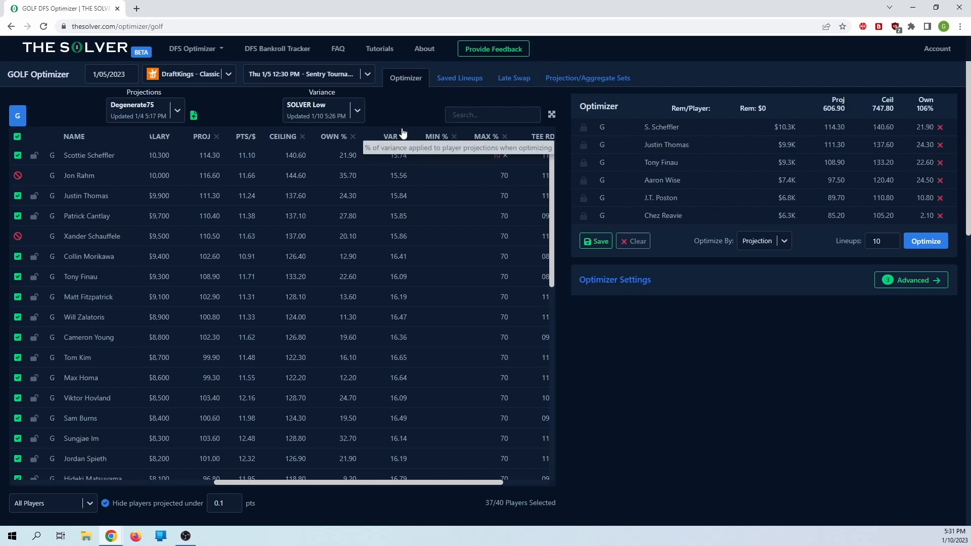
{"action": "left_click", "coordinate": [334, 120]}
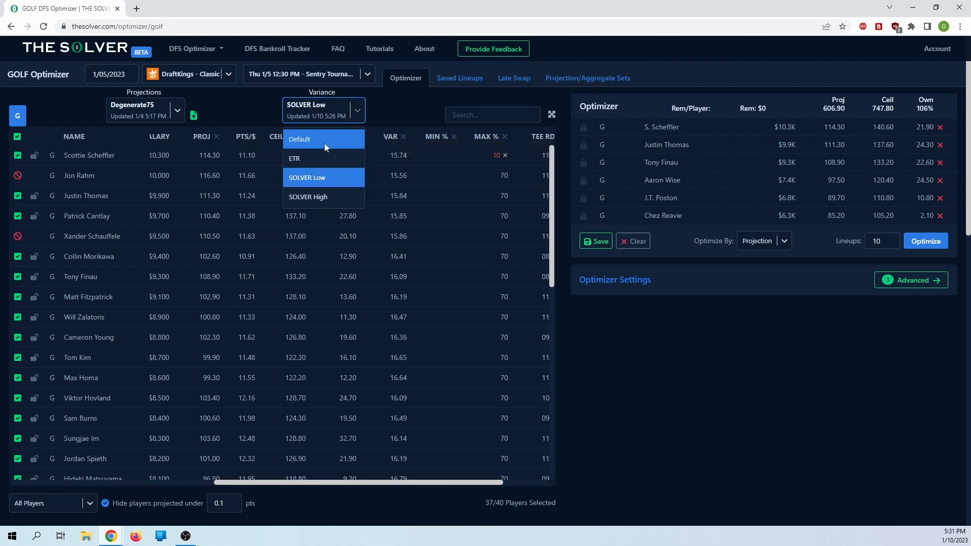
{"action": "left_click", "coordinate": [317, 140]}
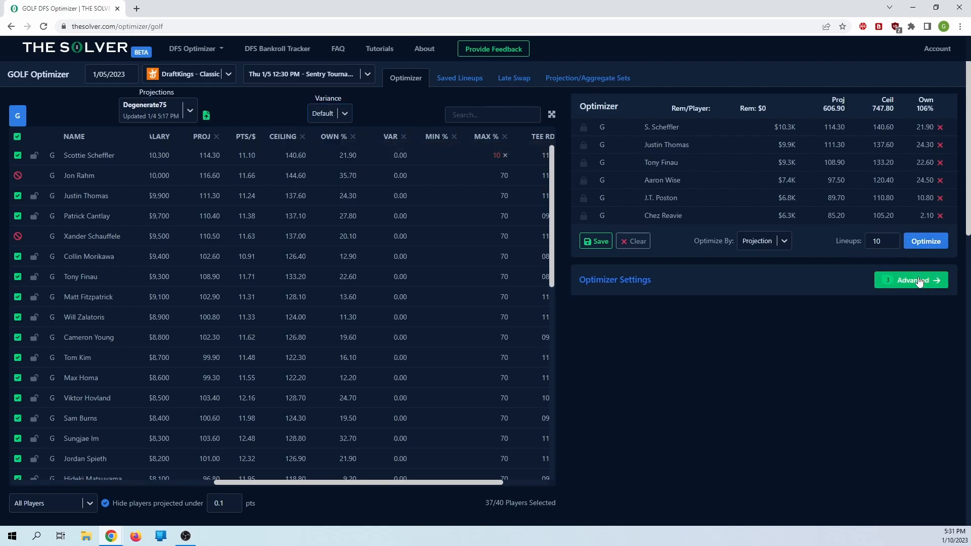
Step: Set the overall variance to 30% in the advanced roster settings and return to the player list
{"action": "left_click", "coordinate": [920, 279]}
{"action": "left_click", "coordinate": [427, 263]}
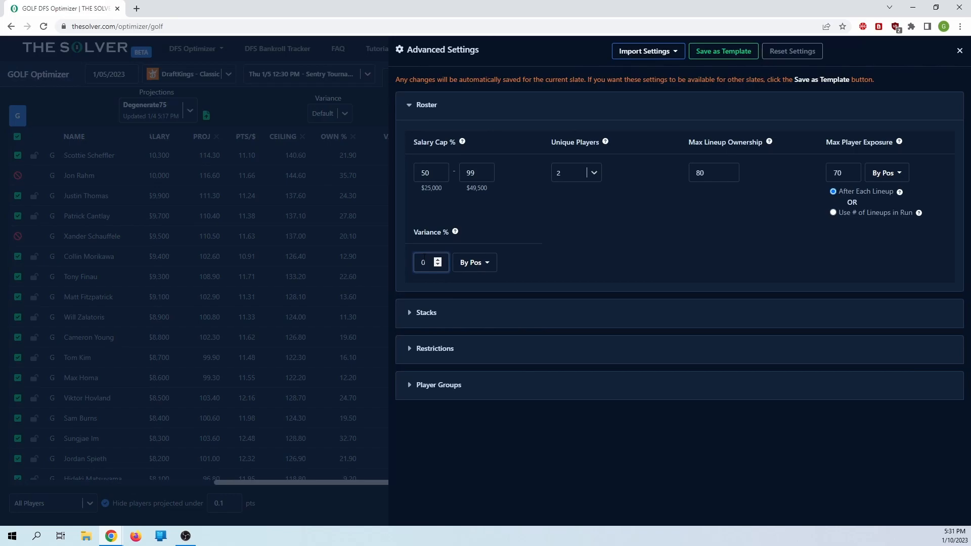
{"action": "double_click", "coordinate": [423, 262]}
{"action": "type", "text": "30"}
{"action": "left_click", "coordinate": [650, 231]}
{"action": "left_click", "coordinate": [368, 111]}
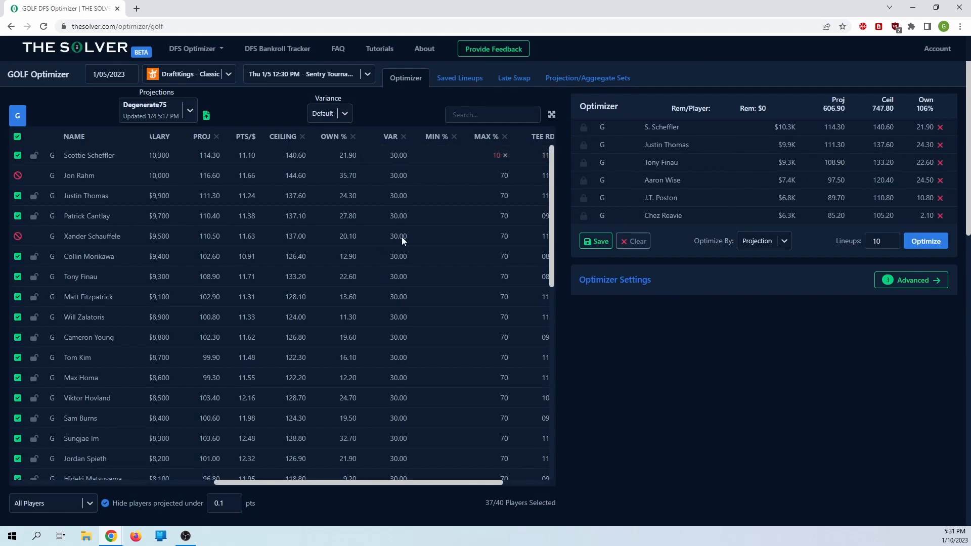
Step: Remove the 09:04, 09:15, 09:24 and 09:35 tee times from the tee time stack rule in the advanced settings
{"action": "left_click", "coordinate": [893, 281]}
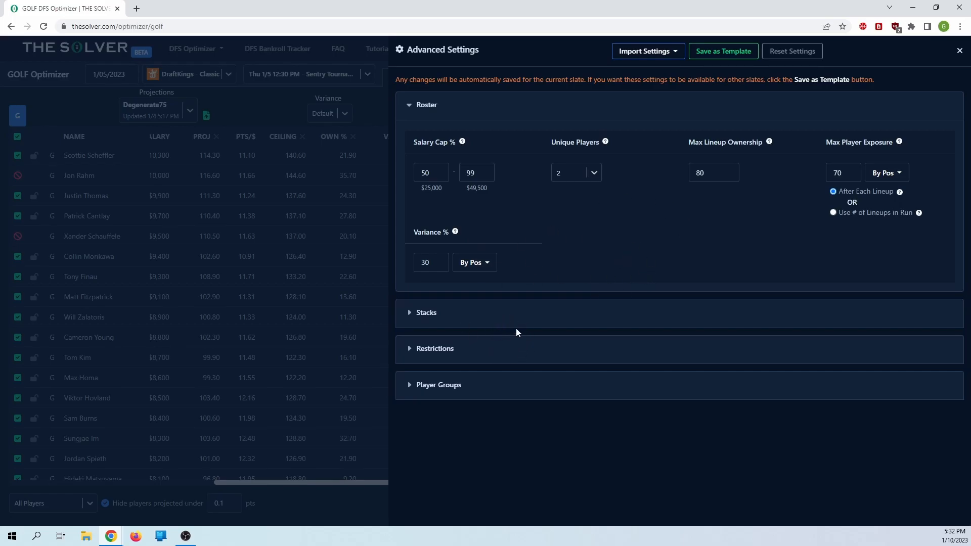
{"action": "left_click", "coordinate": [436, 320]}
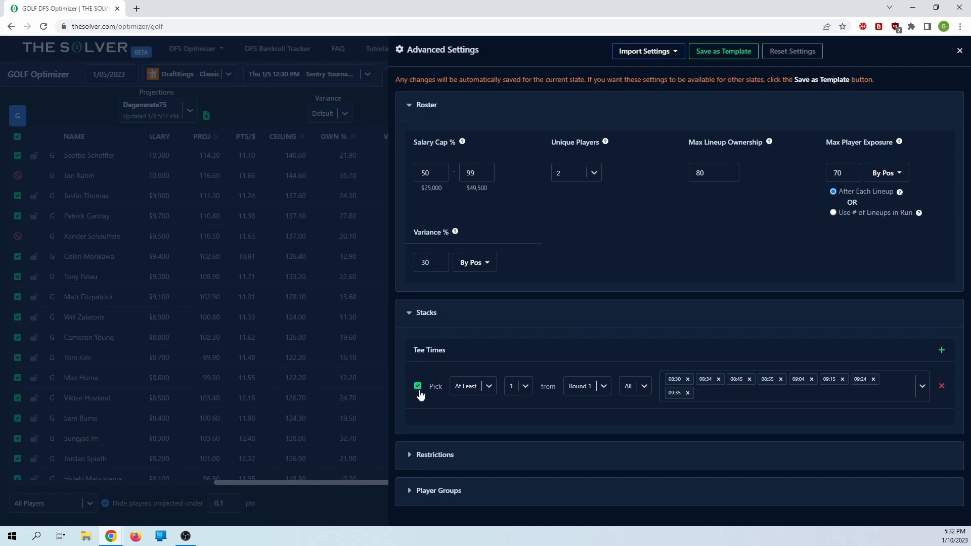
{"action": "left_click", "coordinate": [687, 393]}
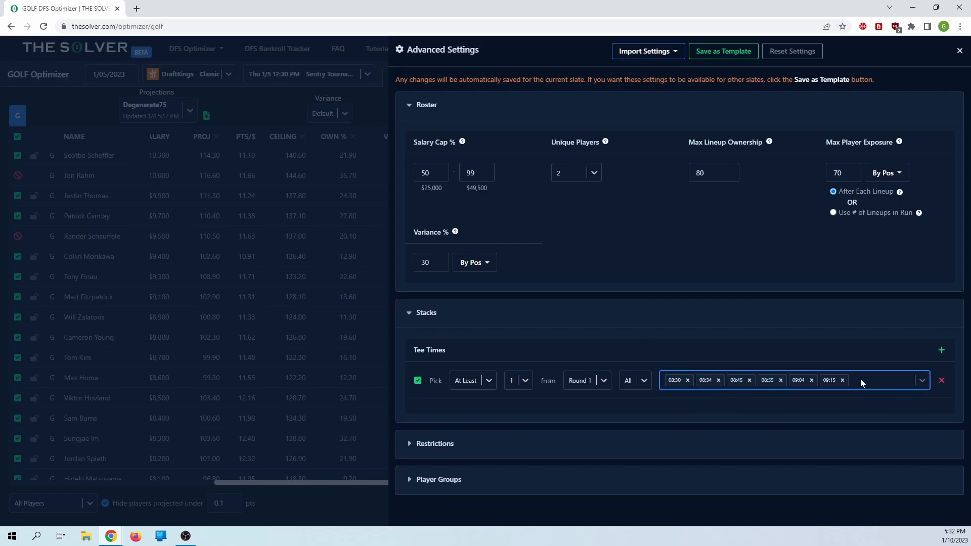
{"action": "left_click", "coordinate": [842, 381]}
{"action": "left_click", "coordinate": [812, 380]}
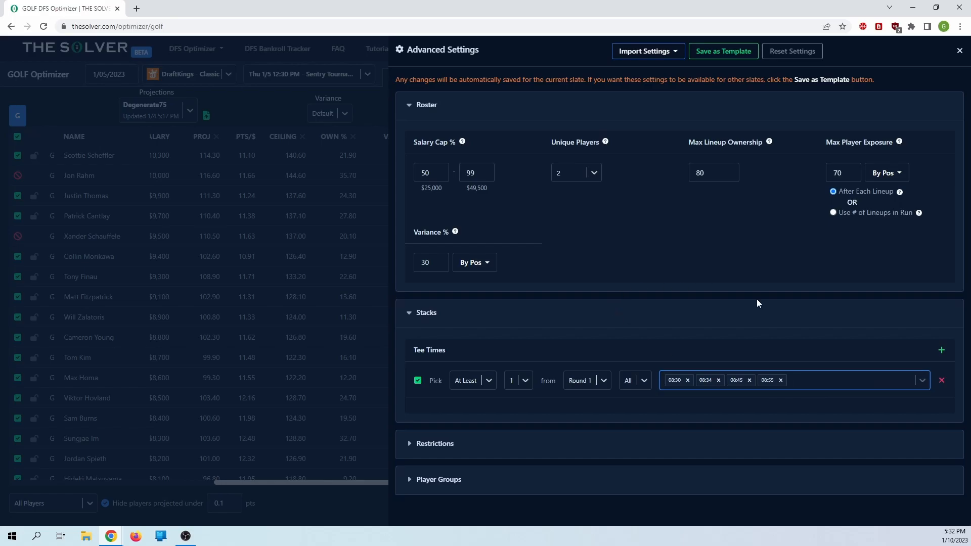
{"action": "left_click", "coordinate": [735, 334]}
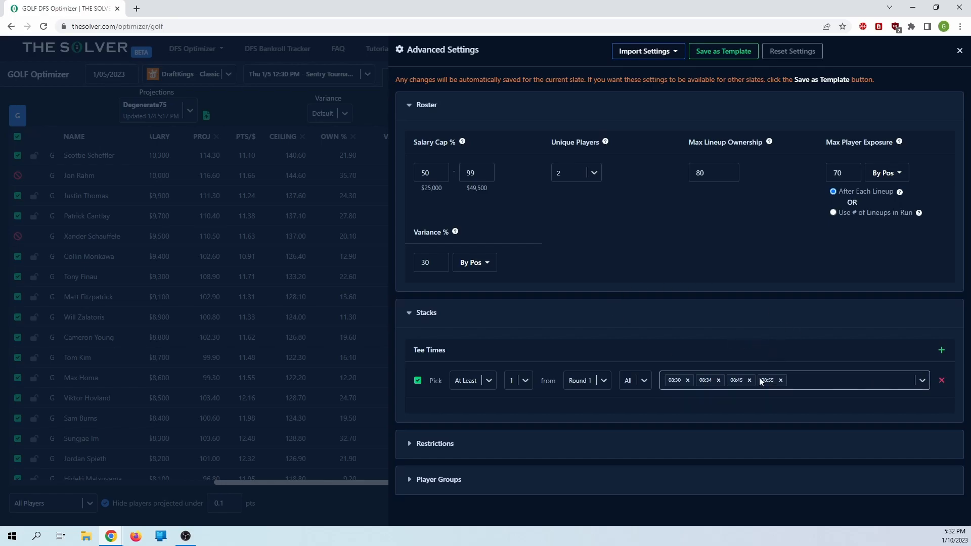
Step: Set the tee time stack rule to pick at least 4 players from the listed tee times
{"action": "left_click", "coordinate": [469, 383]}
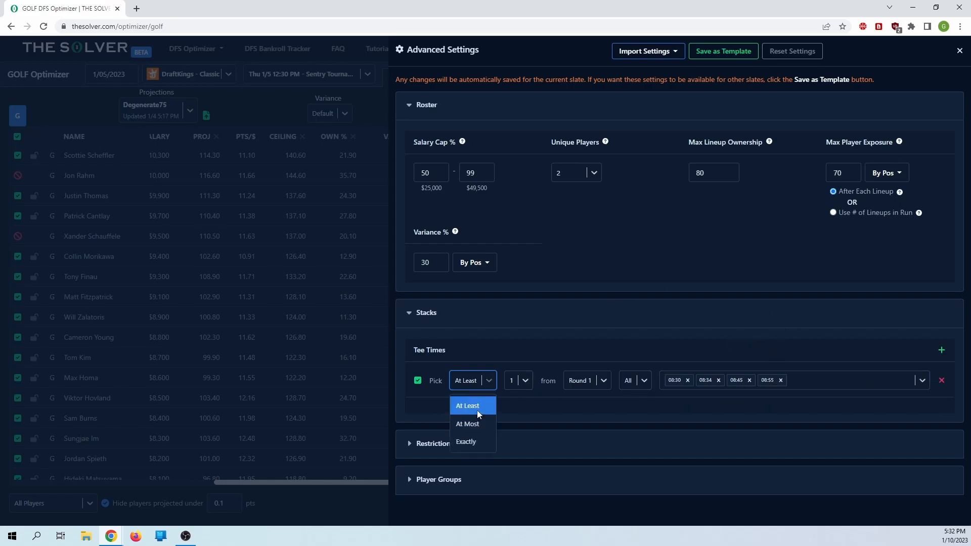
{"action": "left_click", "coordinate": [511, 388]}
{"action": "left_click", "coordinate": [516, 445]}
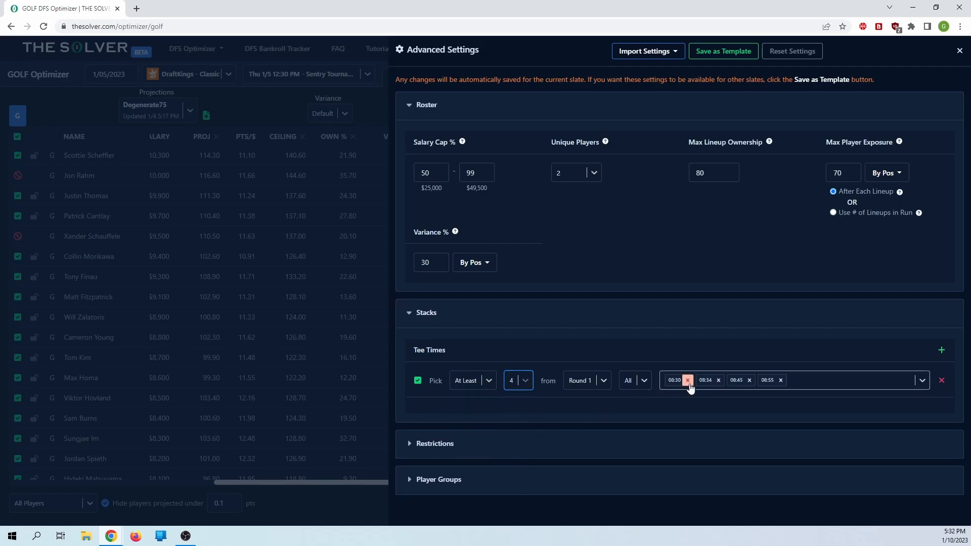
{"action": "left_click", "coordinate": [706, 346]}
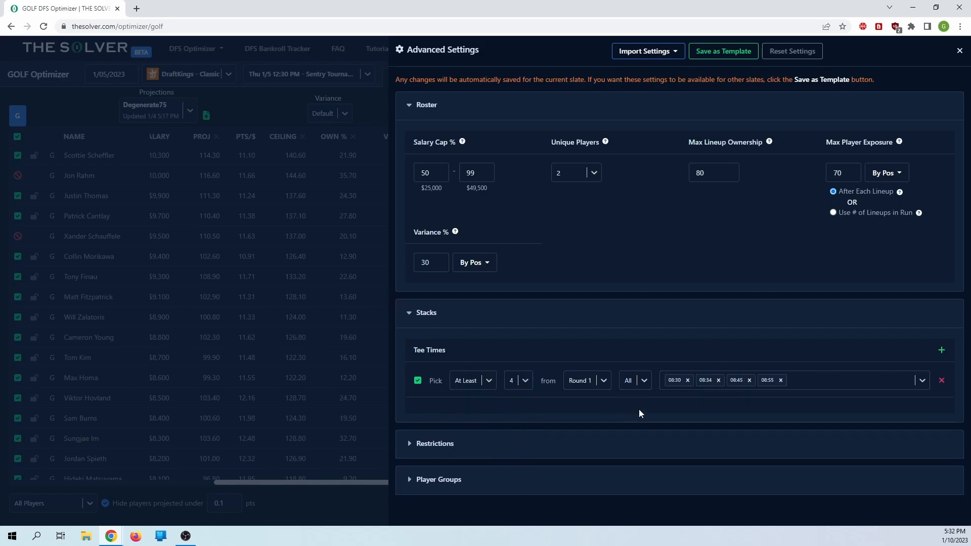
Step: Check the round and player count options available for the tee time stack rule, leaving them as they are
{"action": "left_click", "coordinate": [587, 382]}
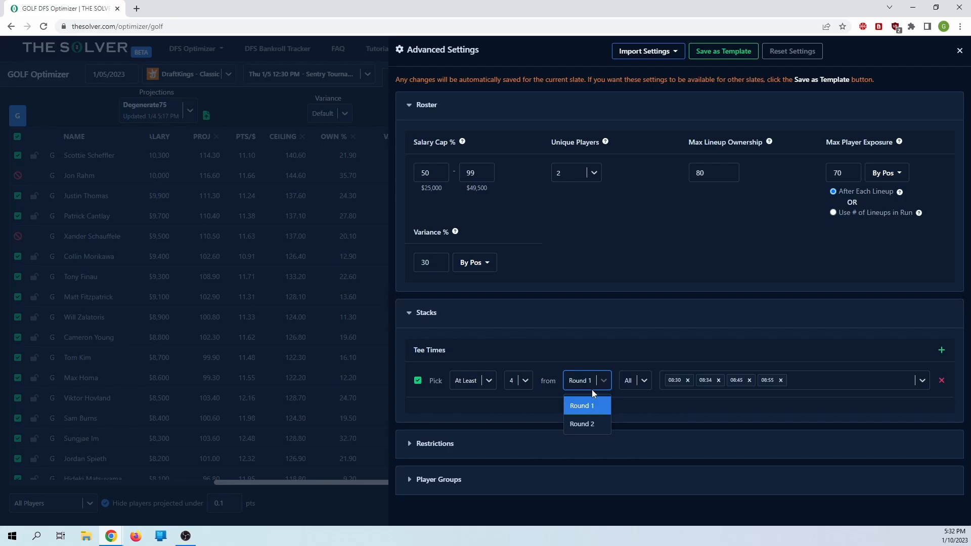
{"action": "left_click", "coordinate": [592, 394]}
{"action": "left_click", "coordinate": [598, 386]}
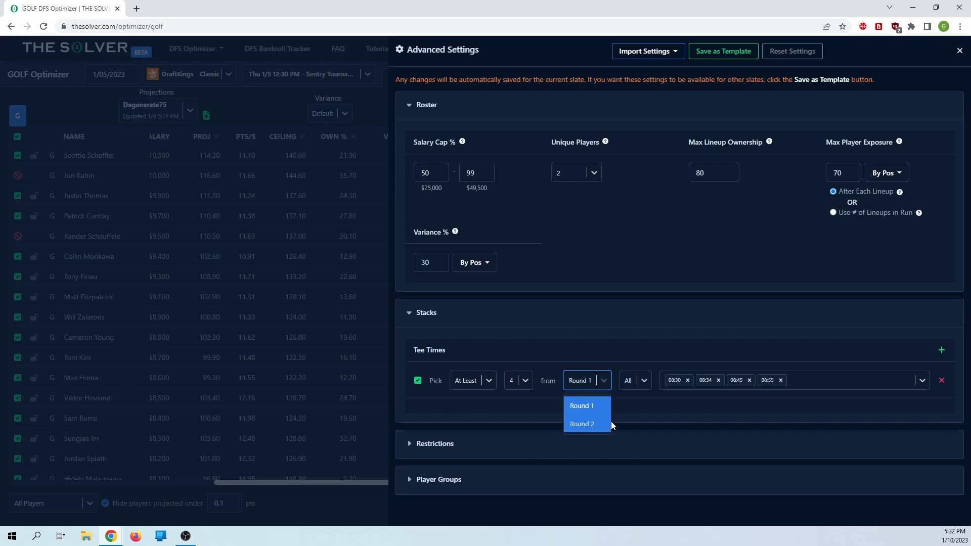
{"action": "left_click", "coordinate": [657, 409]}
{"action": "left_click", "coordinate": [600, 387]}
{"action": "left_click", "coordinate": [649, 342]}
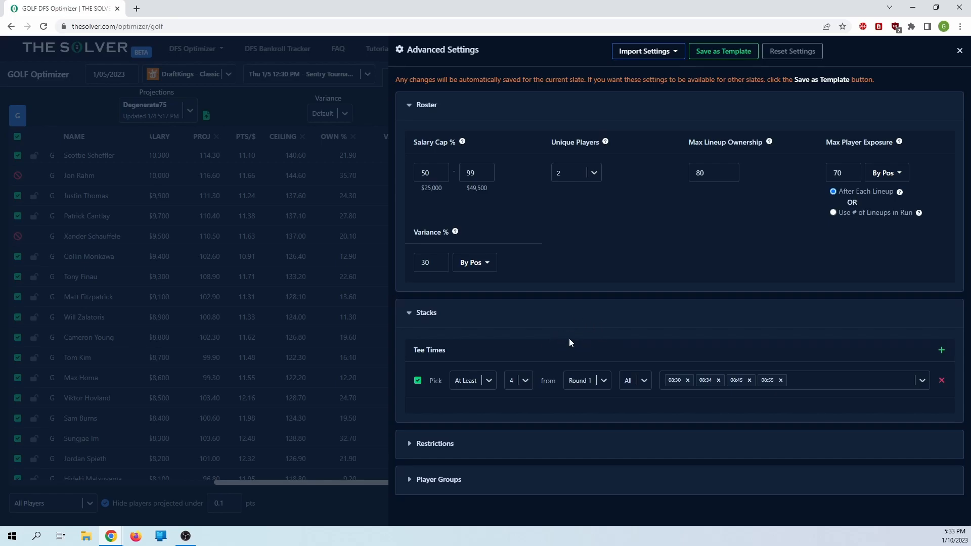
{"action": "left_click", "coordinate": [526, 384]}
{"action": "left_click", "coordinate": [528, 362]}
Step: Try to generate 10 lineups optimized by projection with the current settings and look over the player list
{"action": "left_click", "coordinate": [958, 52]}
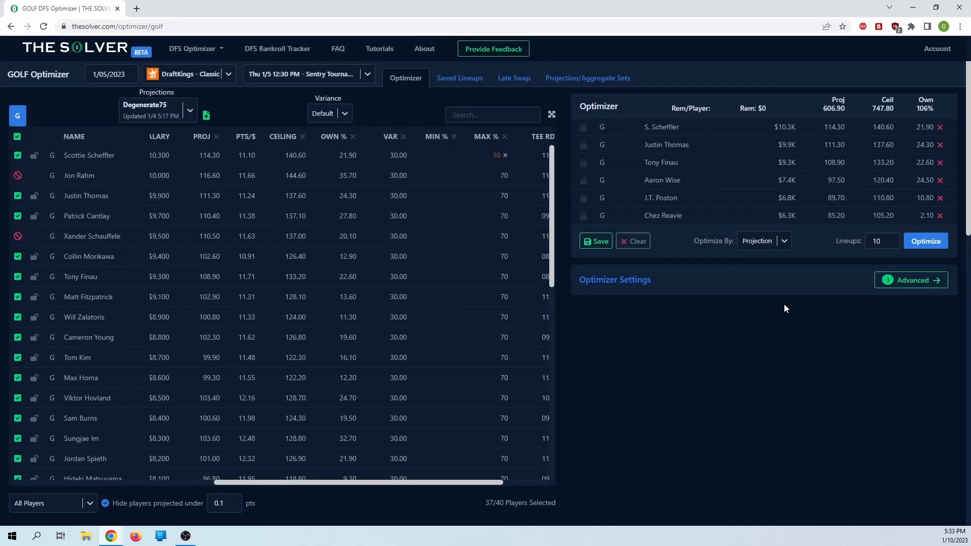
{"action": "left_click", "coordinate": [927, 241]}
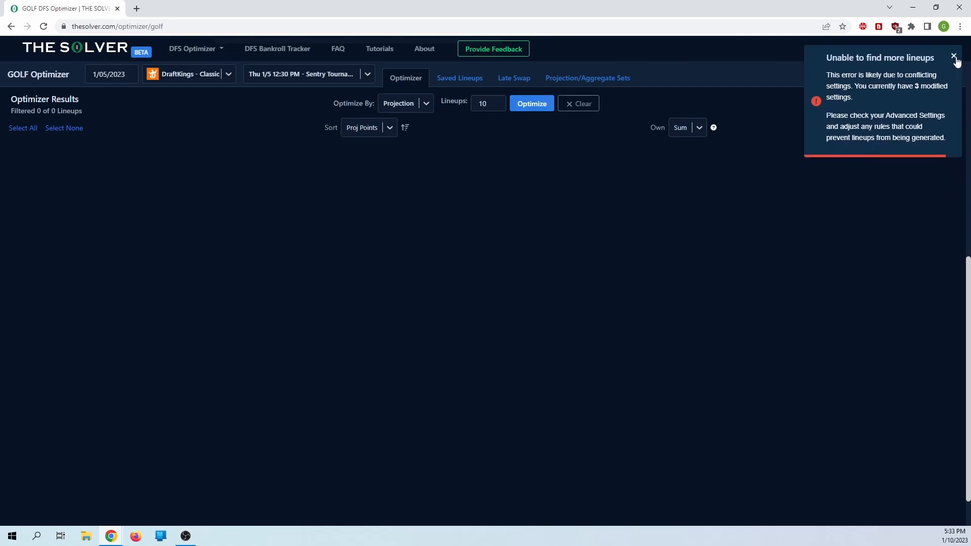
{"action": "left_click", "coordinate": [954, 56]}
{"action": "scroll", "coordinate": [692, 201], "scroll_direction": "up", "scroll_amount": 9}
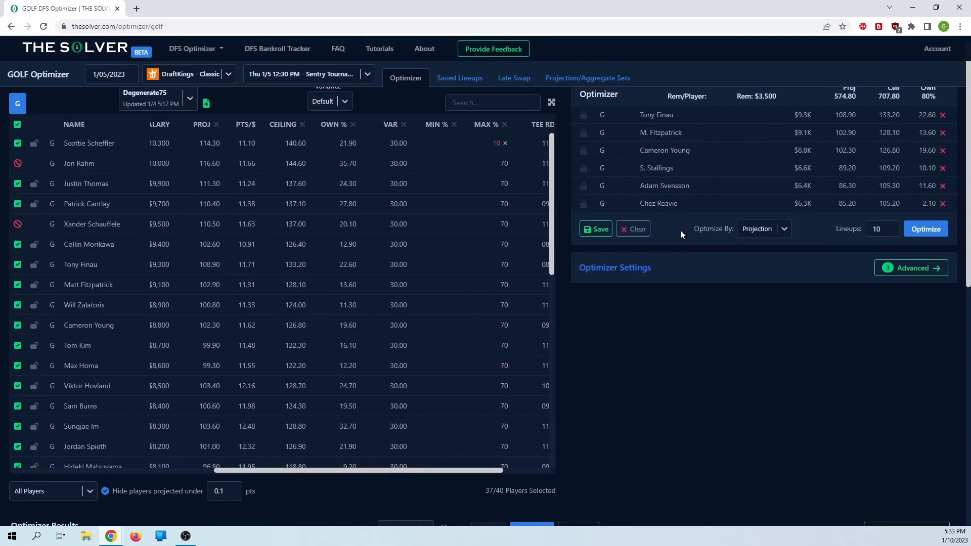
{"action": "left_click", "coordinate": [442, 155]}
{"action": "scroll", "coordinate": [428, 178], "scroll_direction": "left", "scroll_amount": 5}
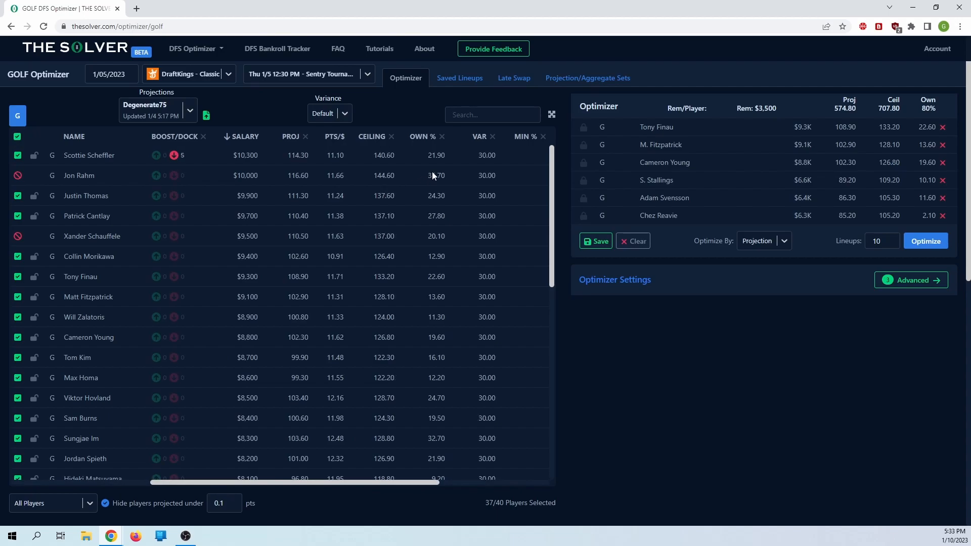
{"action": "scroll", "coordinate": [424, 172], "scroll_direction": "right", "scroll_amount": 5}
Step: Set the max lineup ownership to 110 and the number of unique players to 1 in the advanced settings
{"action": "left_click", "coordinate": [910, 281]}
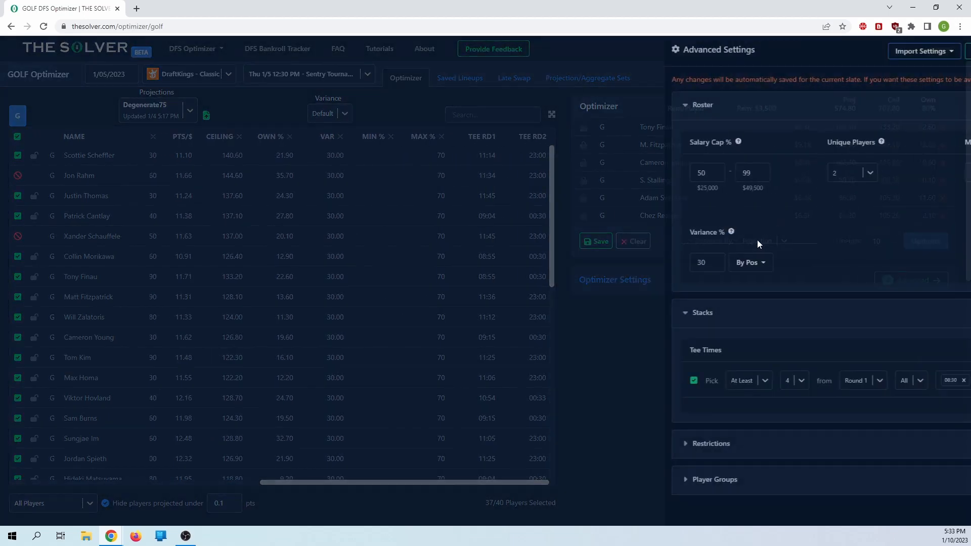
{"action": "left_click", "coordinate": [712, 168]}
{"action": "double_click", "coordinate": [712, 168]}
{"action": "type", "text": "110"}
{"action": "left_click", "coordinate": [563, 173]}
{"action": "left_click", "coordinate": [582, 199]}
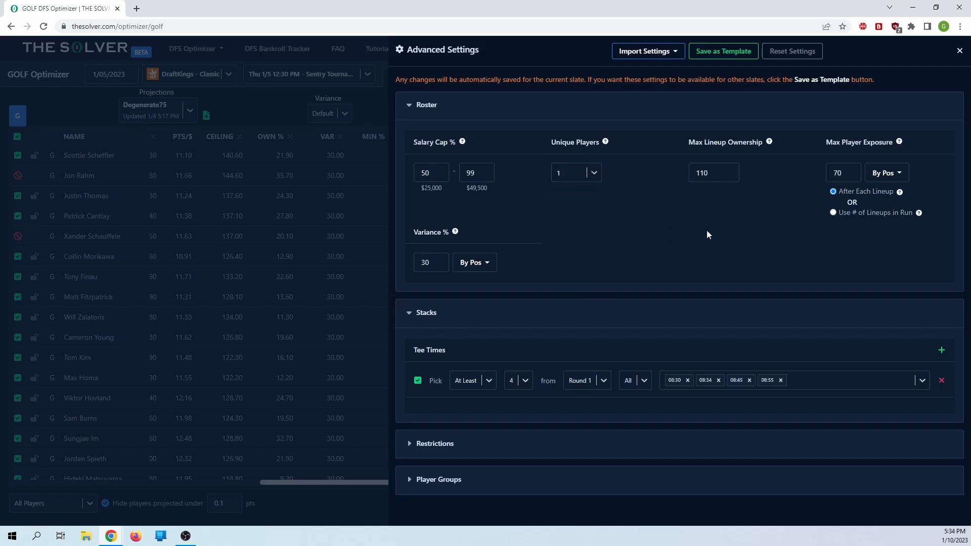
Step: Set the tee time stack rule to pick at least 1 player, keeping the variance as it is
{"action": "double_click", "coordinate": [425, 262]}
{"action": "left_click", "coordinate": [601, 260]}
{"action": "left_click", "coordinate": [511, 382]}
{"action": "left_click", "coordinate": [516, 424]}
{"action": "left_click", "coordinate": [514, 382]}
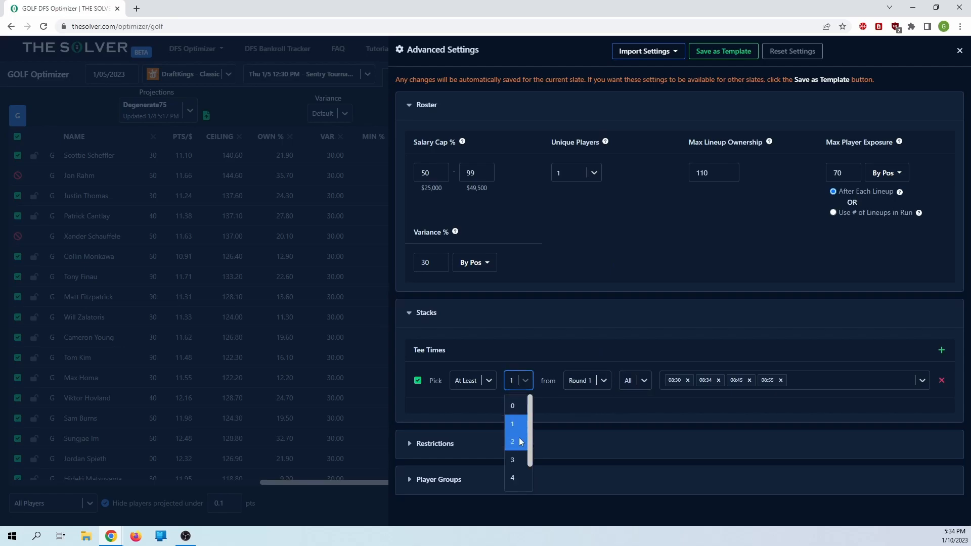
{"action": "left_click", "coordinate": [662, 422]}
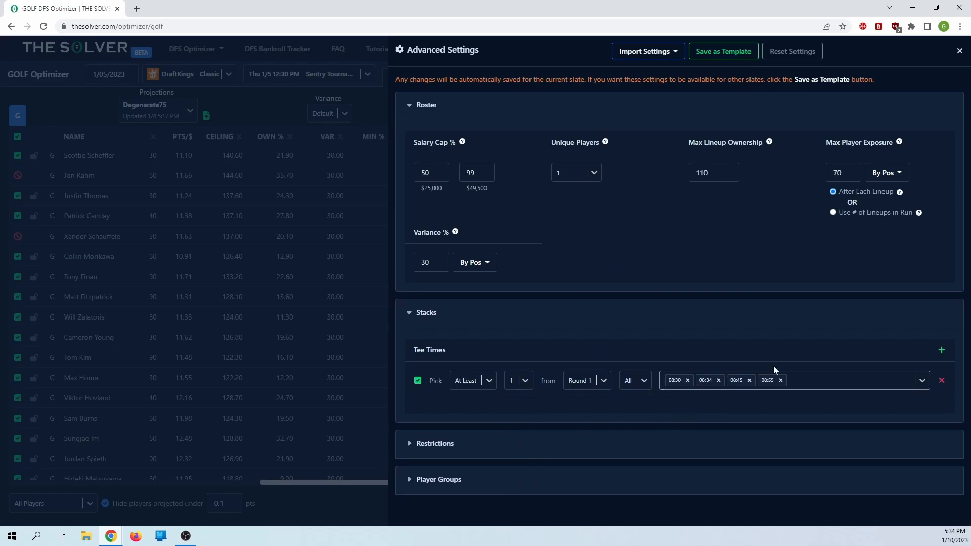
Step: Generate 10 lineups optimized by projection with the current advanced settings
{"action": "left_click", "coordinate": [959, 53]}
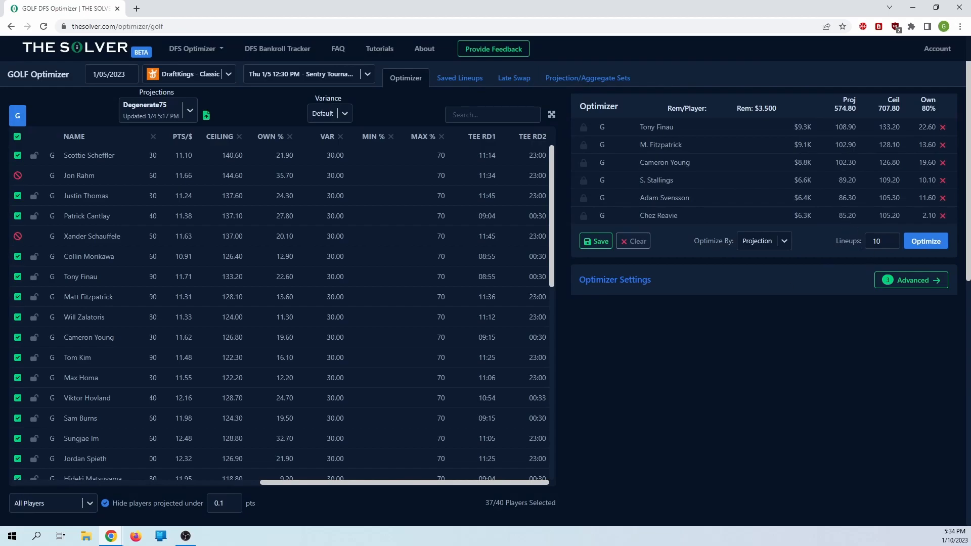
{"action": "left_click", "coordinate": [922, 240]}
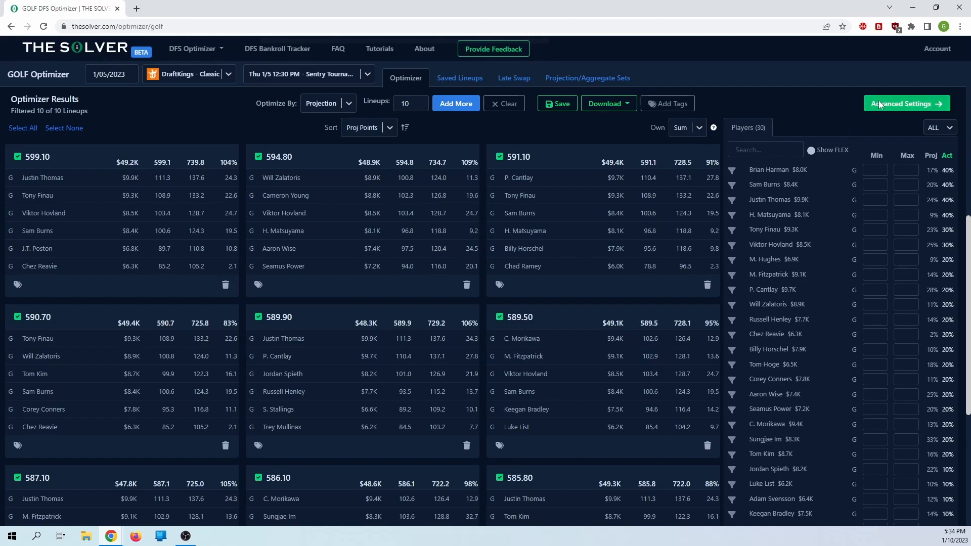
{"action": "left_click", "coordinate": [905, 104]}
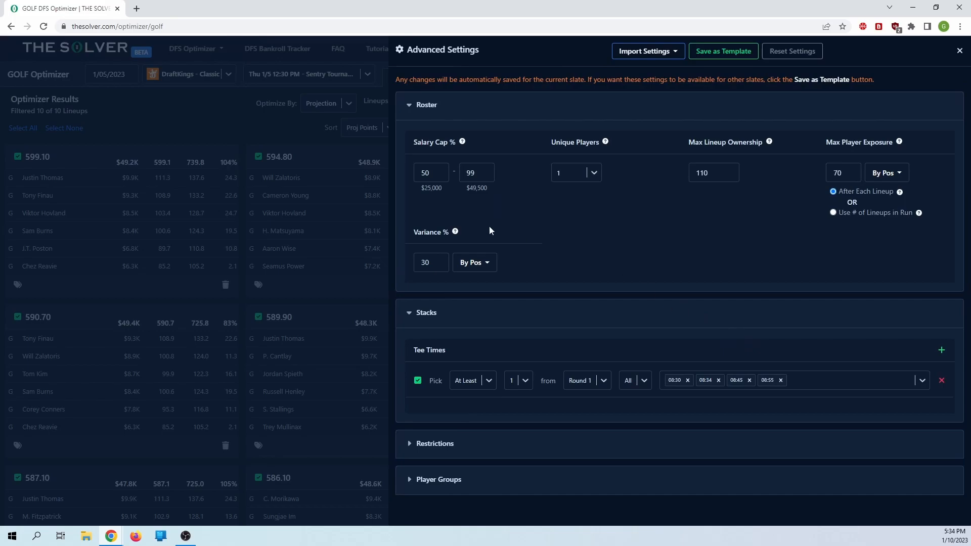
{"action": "left_click", "coordinate": [304, 131]}
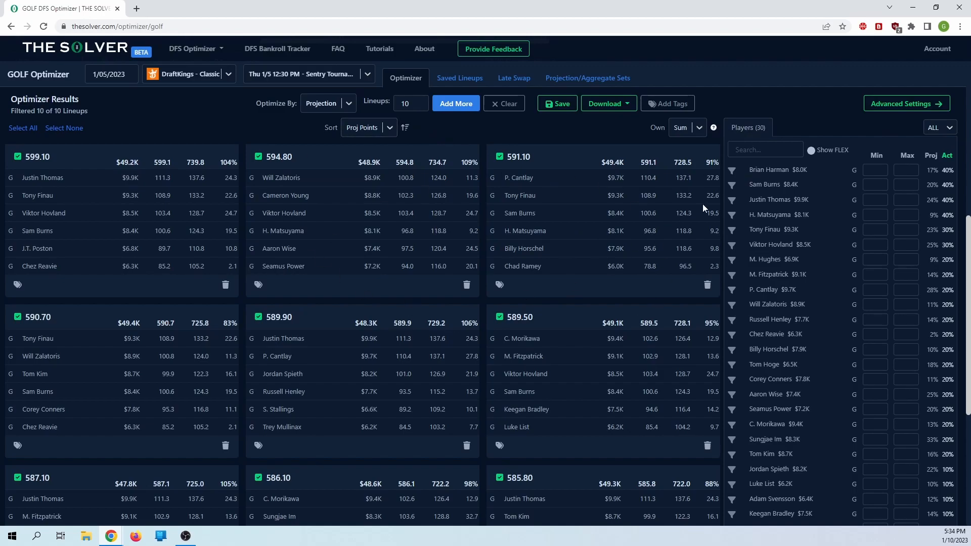
Step: Set the tee time stack rule to pick at least 2 players and add 10 more lineups to the results
{"action": "left_click", "coordinate": [905, 103]}
{"action": "left_click", "coordinate": [510, 382]}
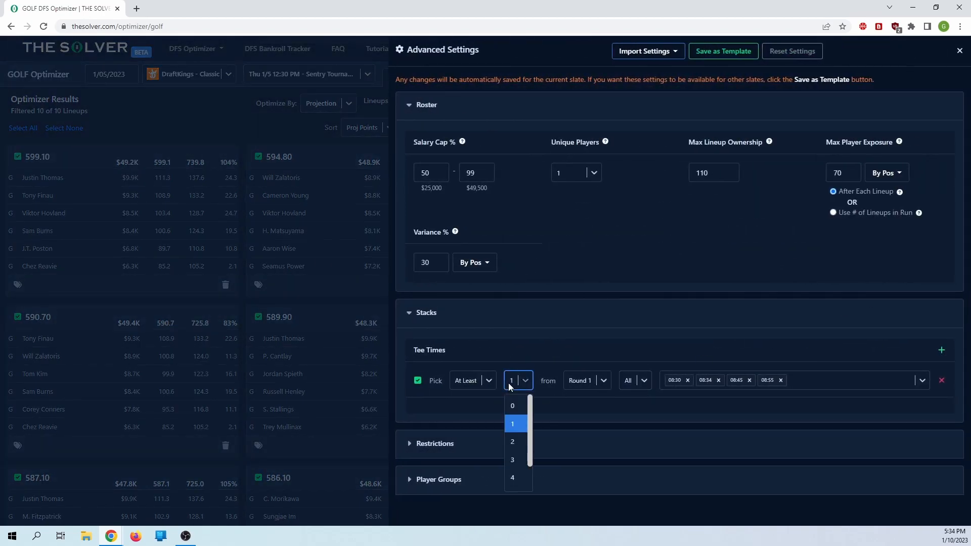
{"action": "left_click", "coordinate": [518, 442]}
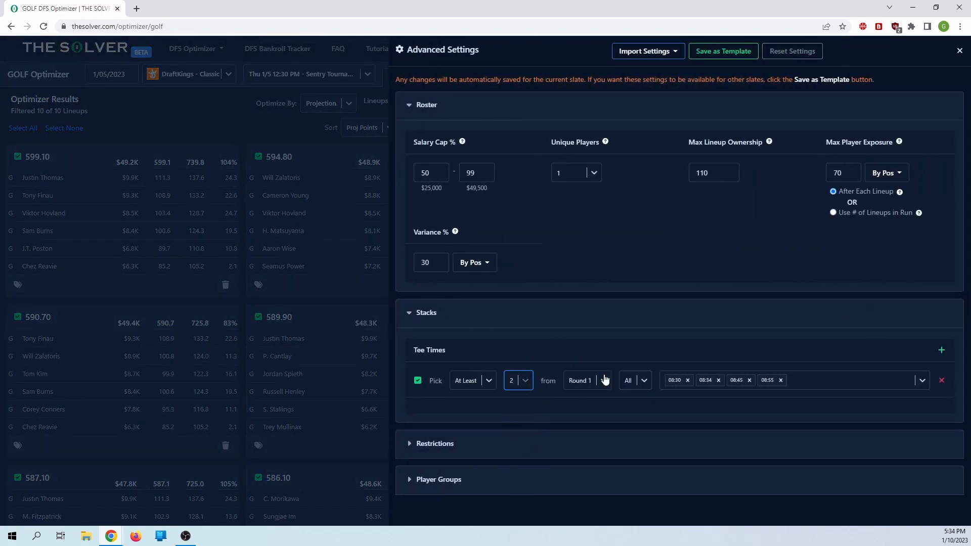
{"action": "left_click", "coordinate": [959, 50]}
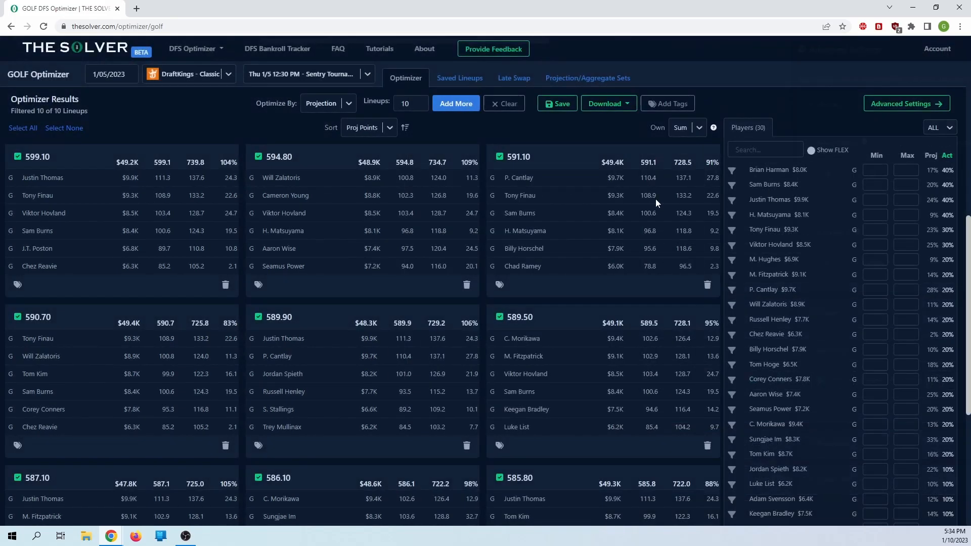
{"action": "left_click", "coordinate": [456, 104]}
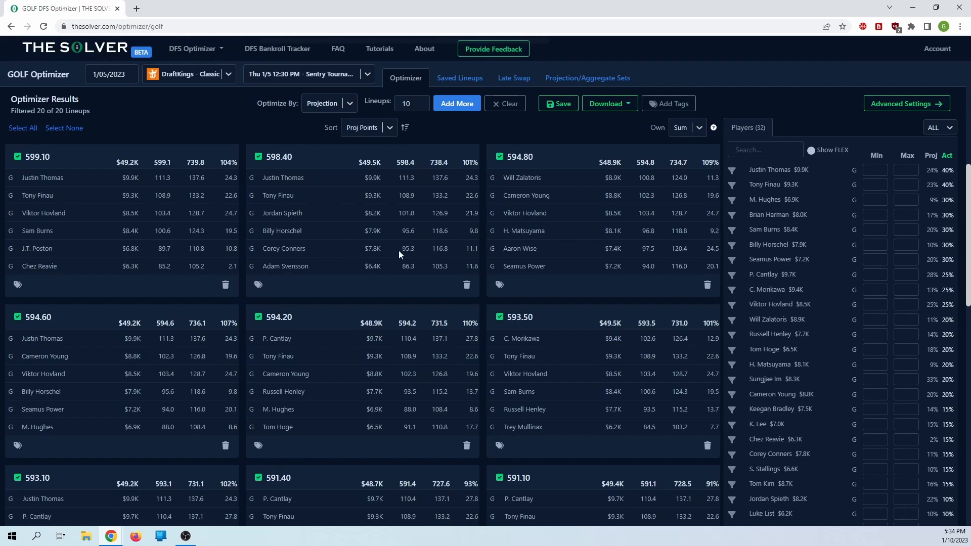
Step: Expand the restrictions in the advanced settings and examine the by-lineup and by-team stat rules
{"action": "left_click", "coordinate": [900, 104]}
{"action": "left_click", "coordinate": [512, 377]}
{"action": "left_click", "coordinate": [525, 405]}
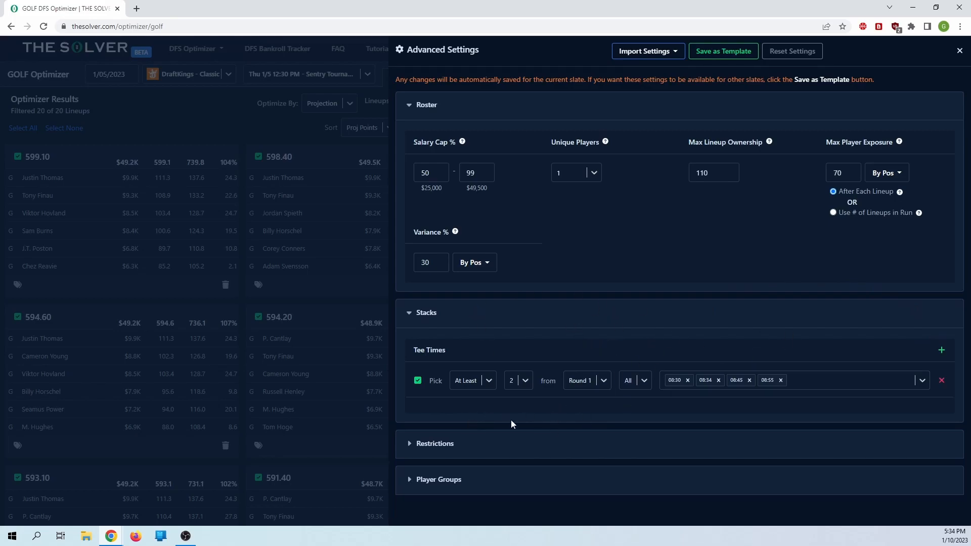
{"action": "left_click", "coordinate": [430, 443]}
{"action": "scroll", "coordinate": [666, 318], "scroll_direction": "down", "scroll_amount": 3}
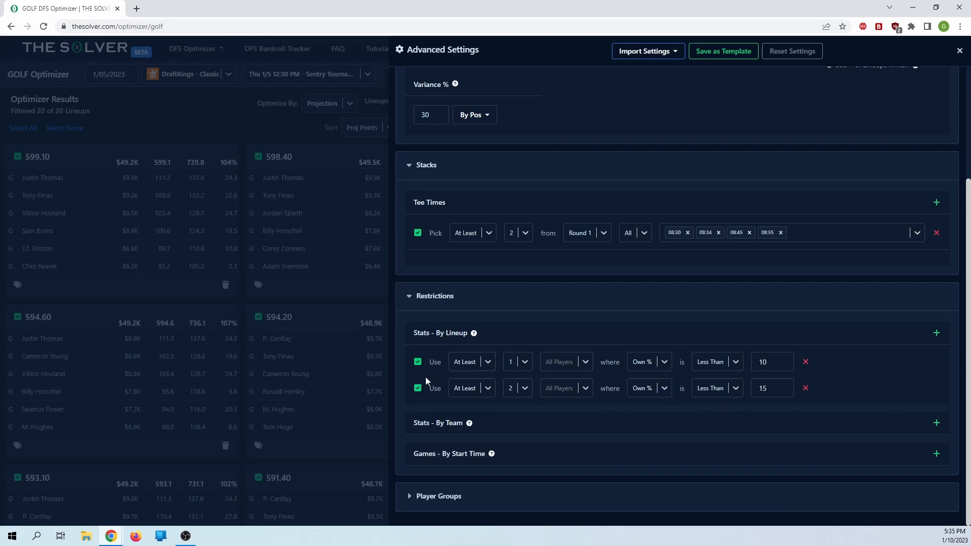
{"action": "left_click_drag", "start_coordinate": [424, 330], "coordinate": [460, 333]}
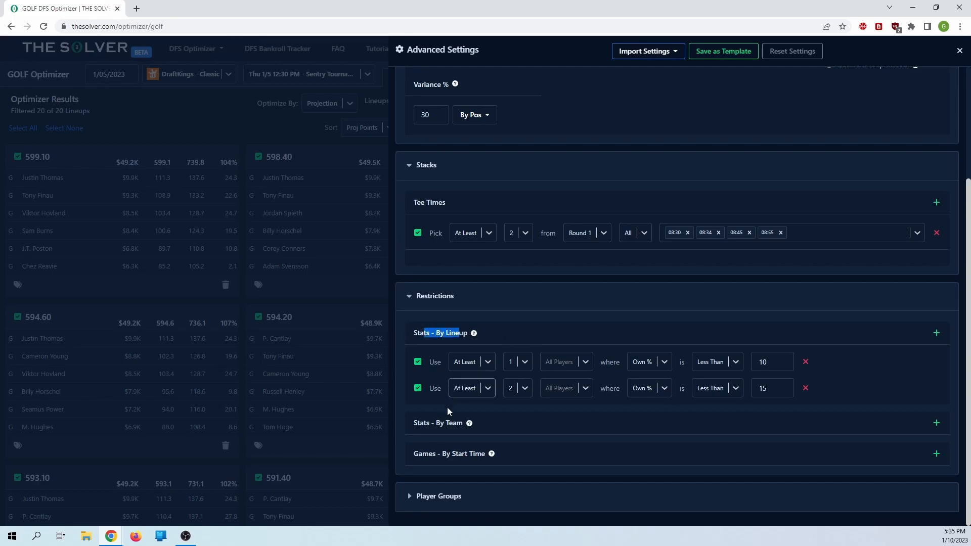
{"action": "left_click_drag", "start_coordinate": [413, 422], "coordinate": [468, 426]}
{"action": "left_click", "coordinate": [459, 423]}
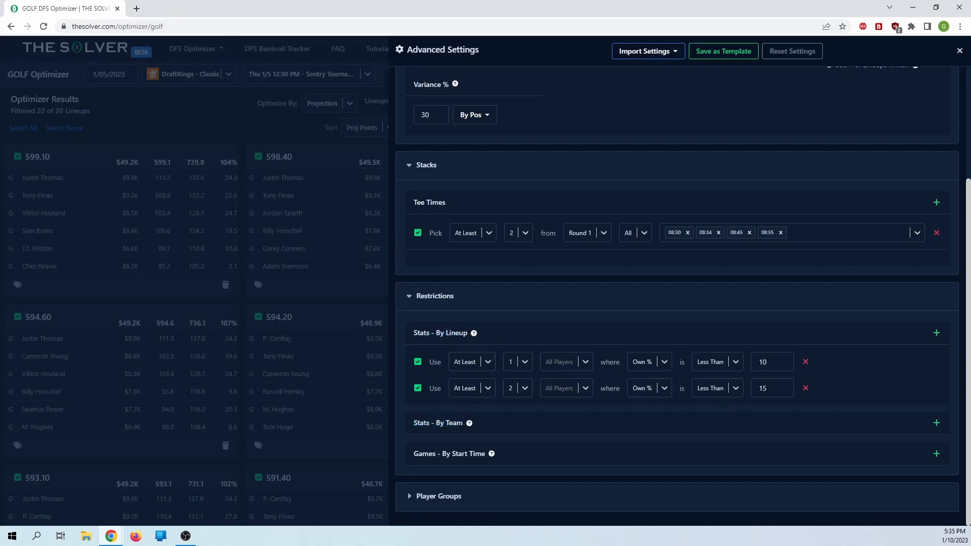
{"action": "triple_click", "coordinate": [447, 423]}
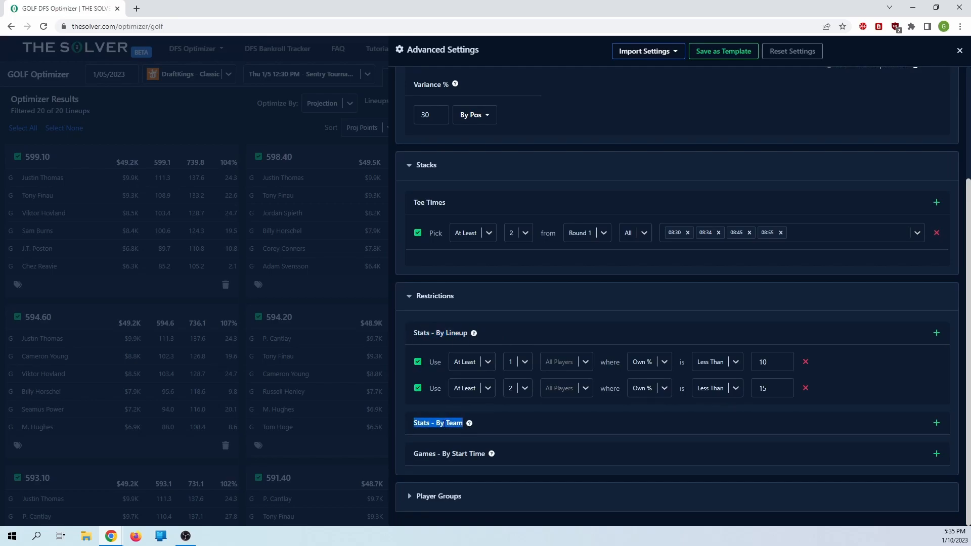
{"action": "triple_click", "coordinate": [444, 423]}
{"action": "left_click", "coordinate": [446, 422]}
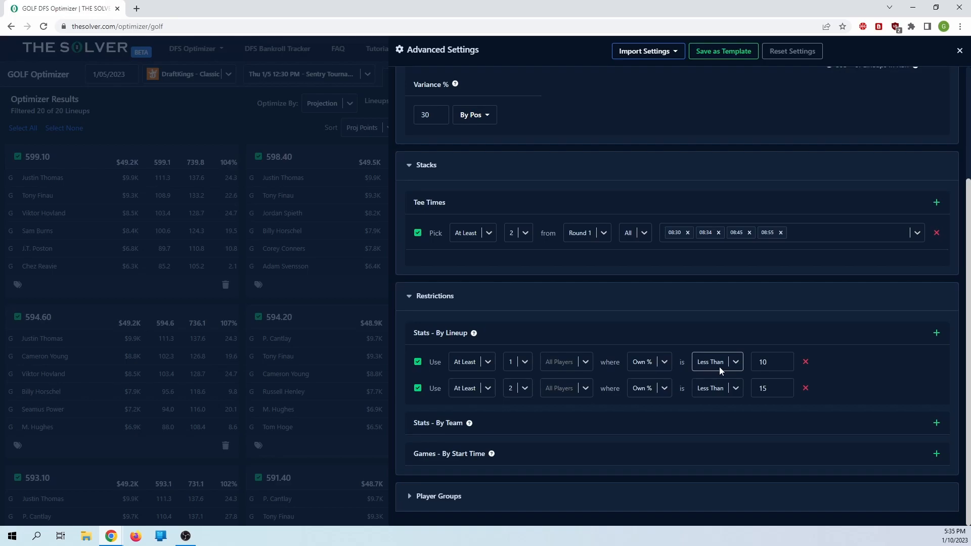
{"action": "left_click_drag", "start_coordinate": [413, 334], "coordinate": [468, 335]}
{"action": "left_click", "coordinate": [461, 338]}
Step: Add a blank by-team stat restriction and remove it again
{"action": "left_click", "coordinate": [934, 427]}
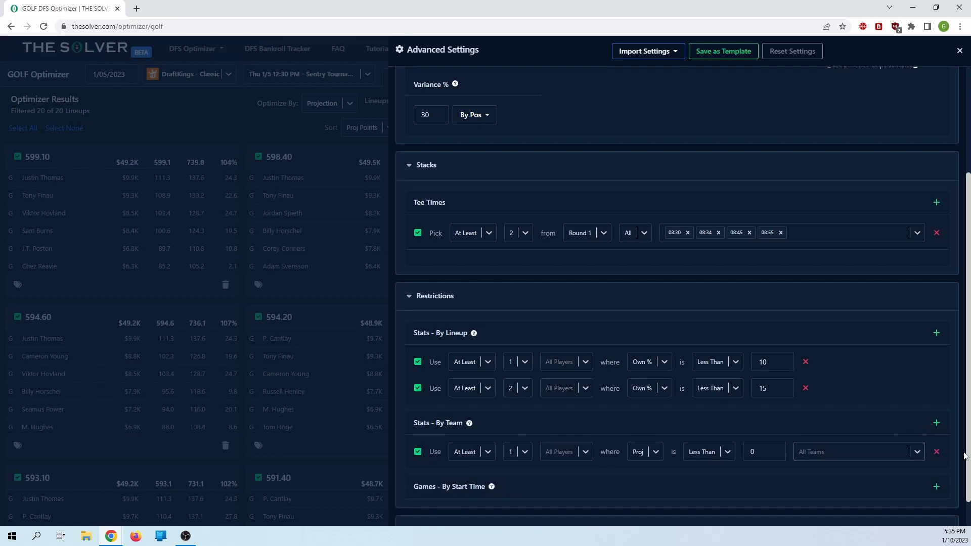
{"action": "left_click", "coordinate": [936, 454]}
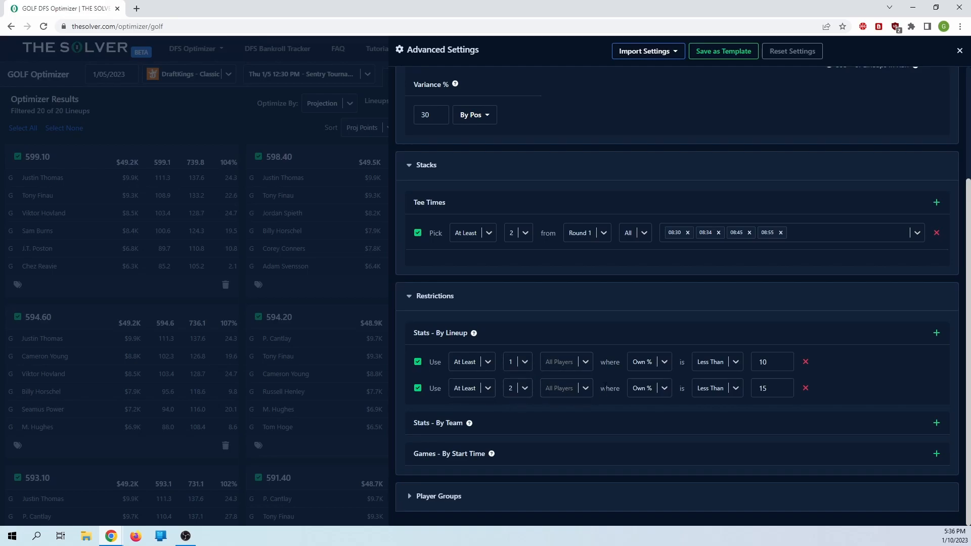
Step: Set the second by-lineup restriction to ownership less than 5 and check which stats it can use
{"action": "left_click", "coordinate": [765, 388]}
{"action": "double_click", "coordinate": [768, 389]}
{"action": "type", "text": "5"}
{"action": "left_click", "coordinate": [875, 373]}
{"action": "left_click", "coordinate": [654, 390]}
{"action": "left_click", "coordinate": [655, 390]}
{"action": "left_click", "coordinate": [651, 390]}
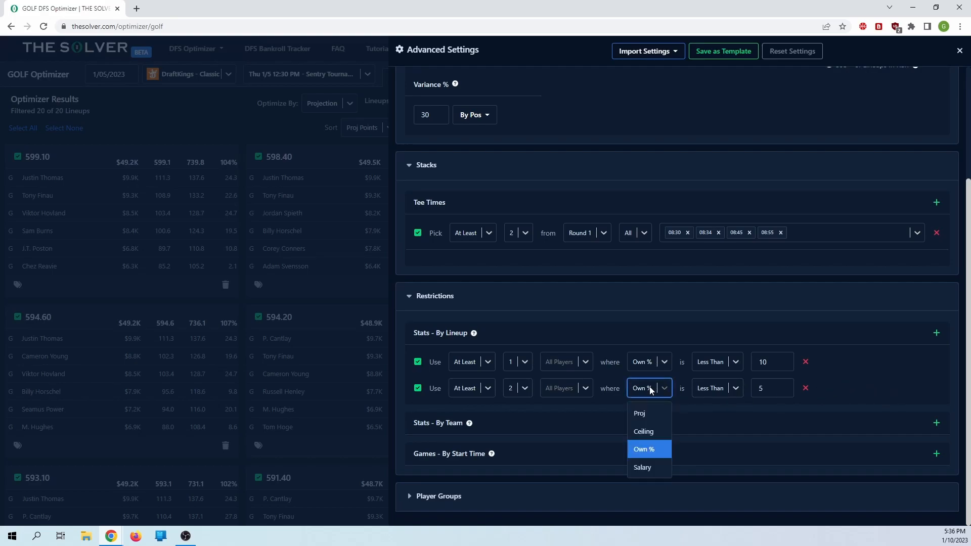
{"action": "left_click", "coordinate": [829, 379]}
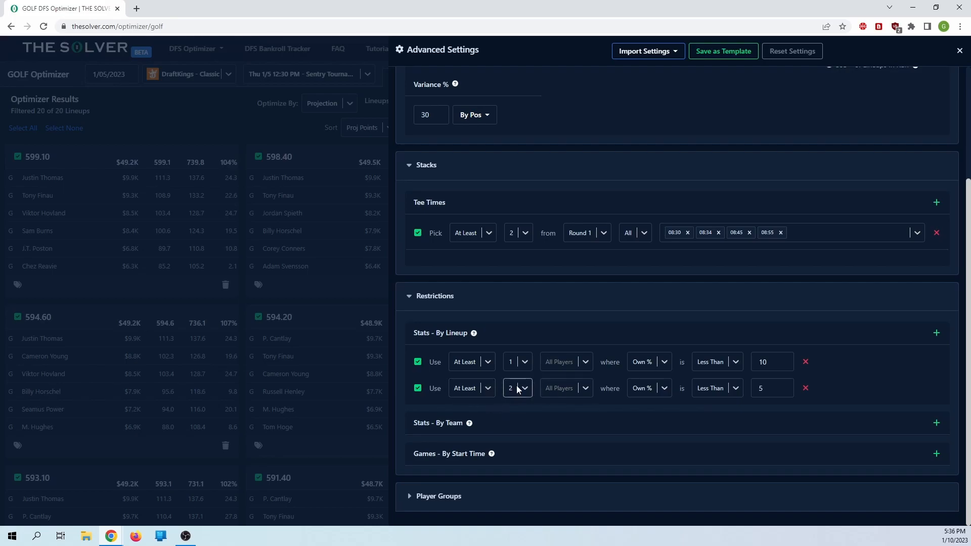
Step: Try 15 as the ownership limit of the second by-lineup restriction
{"action": "double_click", "coordinate": [760, 387]}
{"action": "type", "text": "15"}
{"action": "left_click", "coordinate": [879, 380]}
Step: Check the stat and player options of the first by-lineup restriction, leaving them as they are
{"action": "double_click", "coordinate": [612, 364]}
{"action": "key", "text": "BackSpace"}
{"action": "left_click", "coordinate": [665, 368]}
{"action": "left_click", "coordinate": [856, 372]}
{"action": "left_click", "coordinate": [579, 367]}
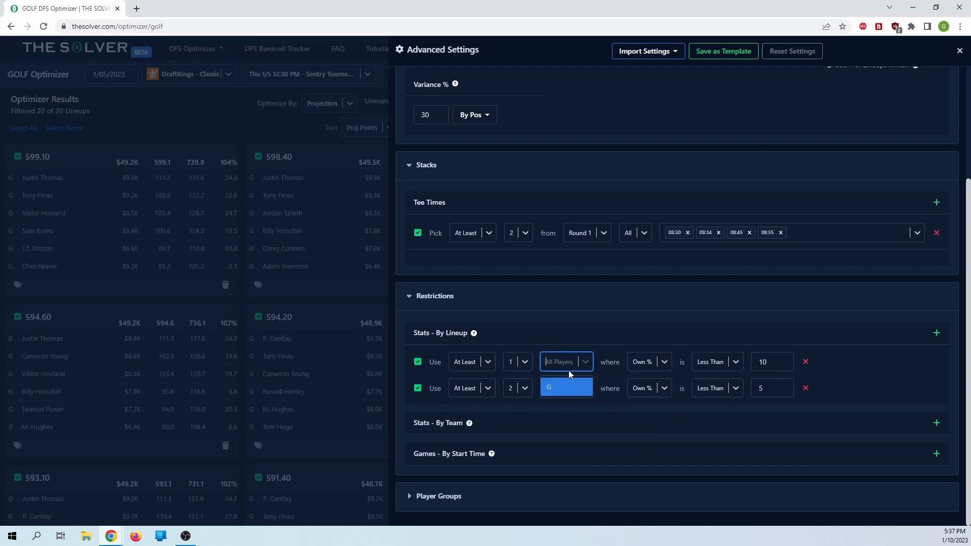
{"action": "left_click", "coordinate": [576, 363]}
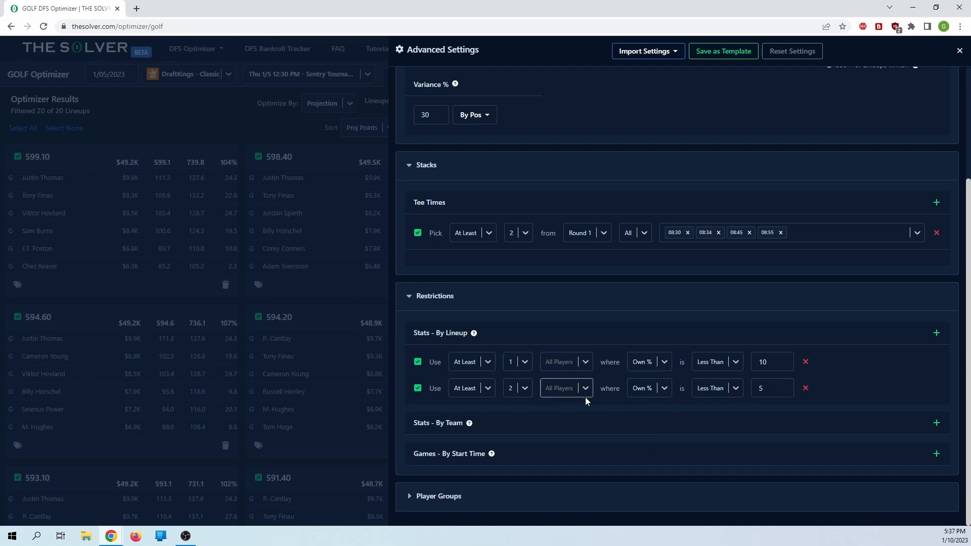
{"action": "mouse_move", "coordinate": [470, 426]}
{"action": "mouse_move", "coordinate": [491, 455]}
Step: Expand the player groups and add a Min / Max rule
{"action": "left_click", "coordinate": [485, 496]}
{"action": "scroll", "coordinate": [588, 363], "scroll_direction": "down", "scroll_amount": 2}
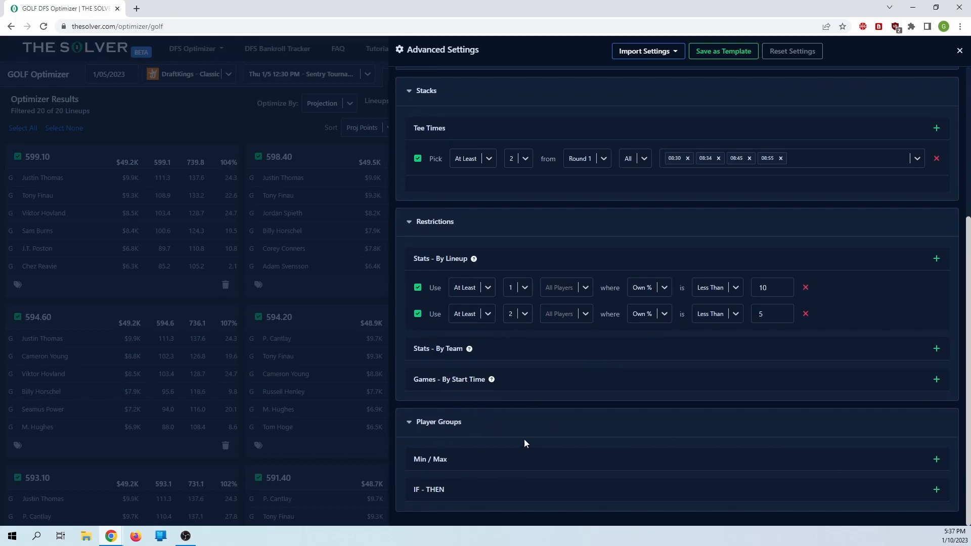
{"action": "left_click", "coordinate": [936, 459]}
{"action": "scroll", "coordinate": [658, 422], "scroll_direction": "down", "scroll_amount": 1}
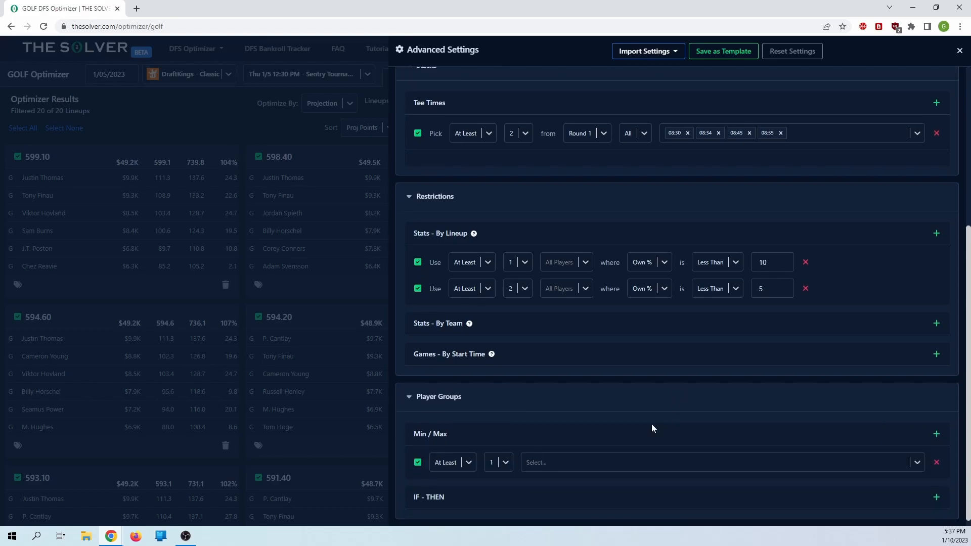
Step: Pick Tony Finau and Collin Morikawa for the Min / Max rule and clear both again
{"action": "left_click", "coordinate": [535, 457]}
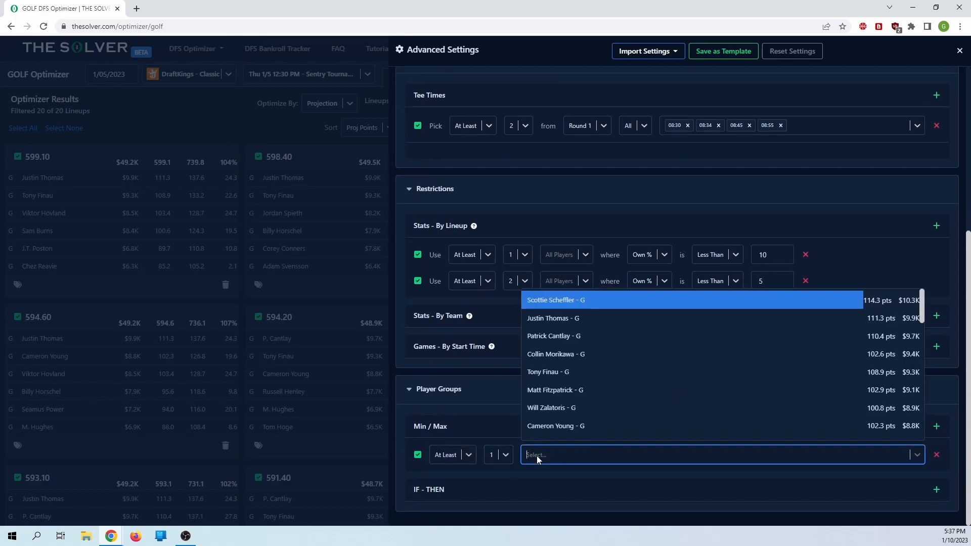
{"action": "left_click", "coordinate": [568, 374]}
{"action": "left_click", "coordinate": [621, 458]}
{"action": "left_click", "coordinate": [551, 353]}
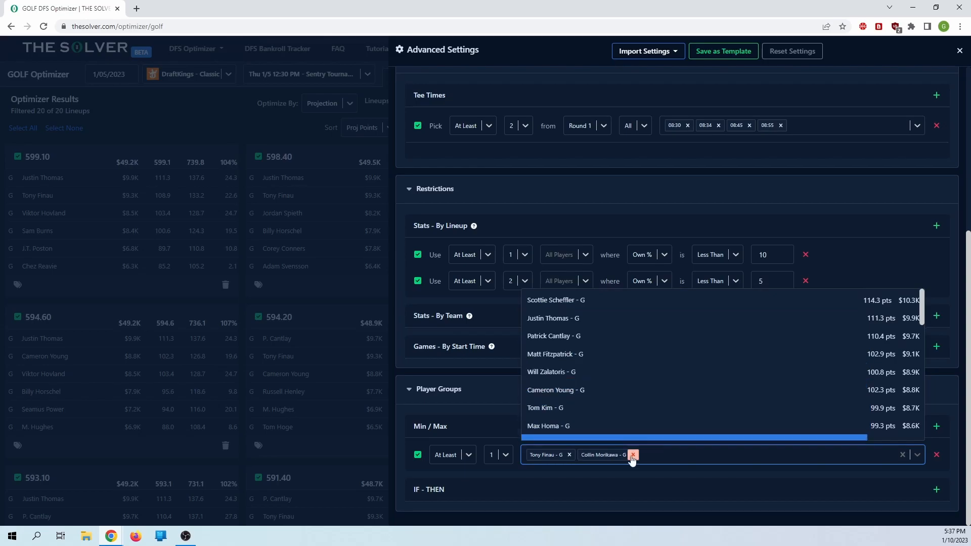
{"action": "left_click", "coordinate": [632, 477]}
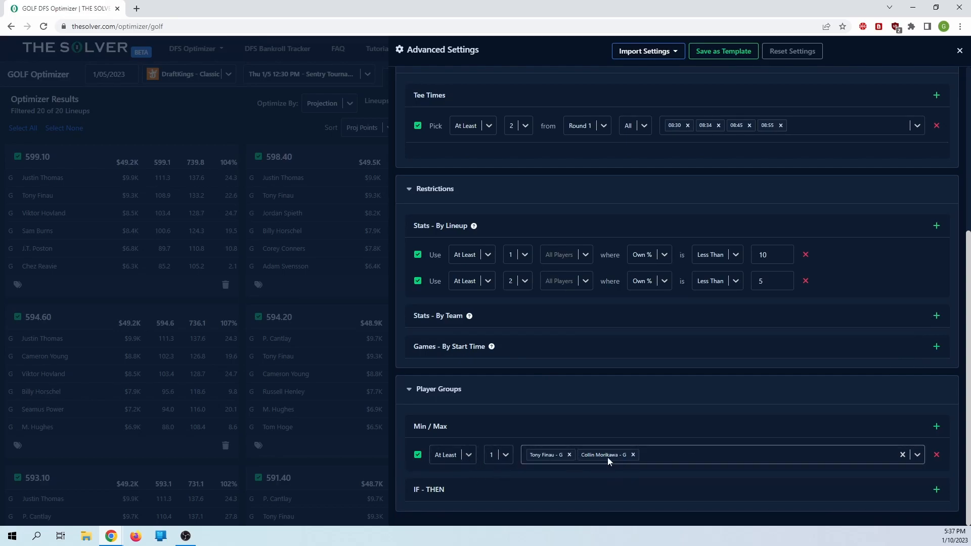
{"action": "left_click", "coordinate": [632, 454]}
{"action": "left_click", "coordinate": [569, 455]}
Step: Browse the selectable players for the Min / Max rule and try At Most as its condition
{"action": "left_click", "coordinate": [603, 452]}
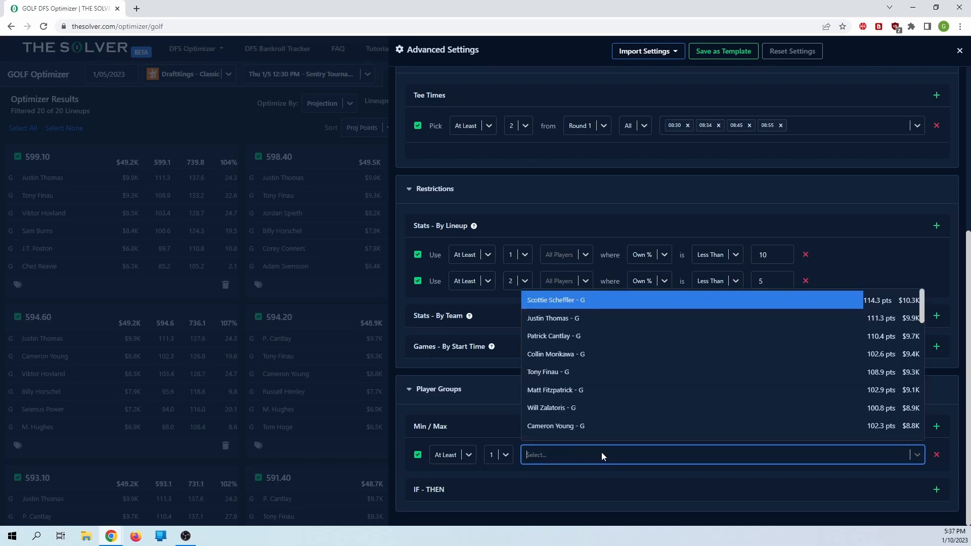
{"action": "scroll", "coordinate": [597, 386], "scroll_direction": "down", "scroll_amount": 3}
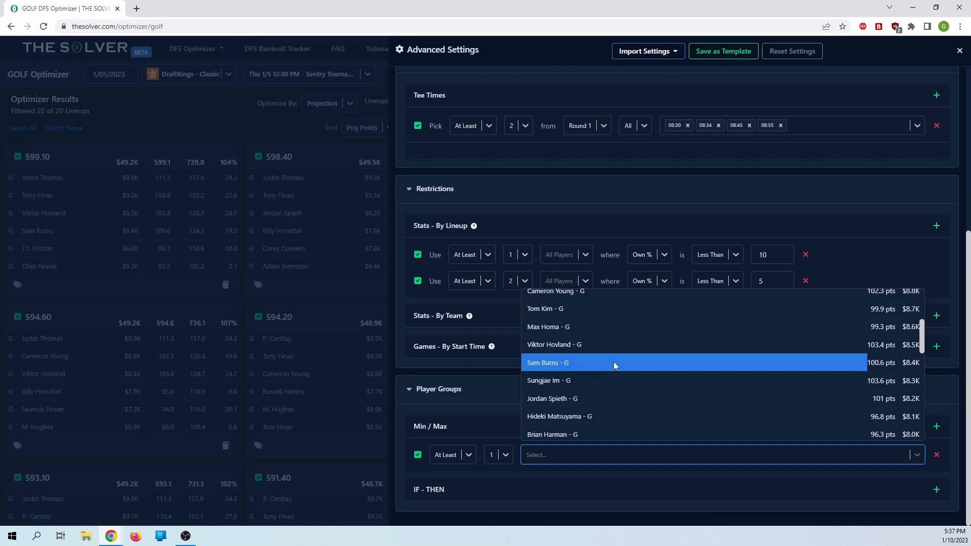
{"action": "scroll", "coordinate": [606, 349], "scroll_direction": "up", "scroll_amount": 2}
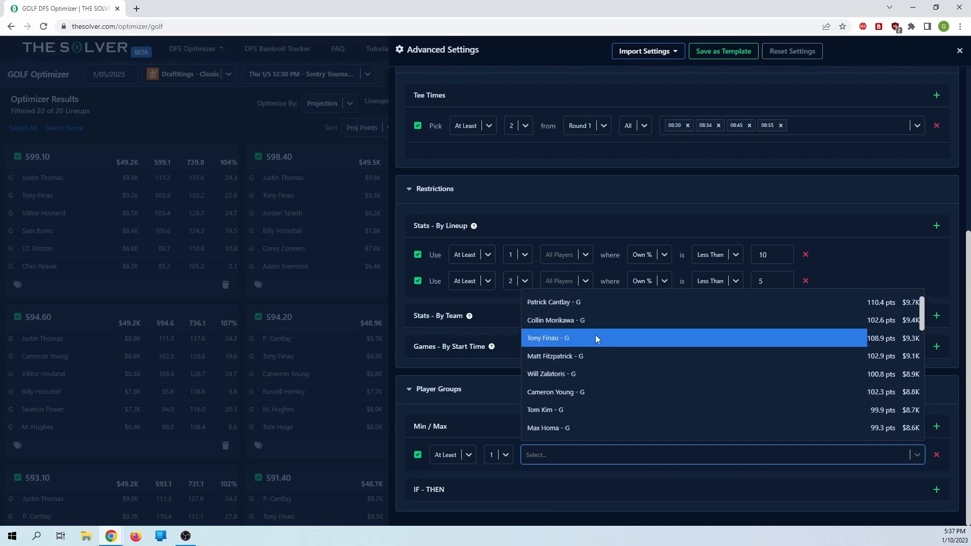
{"action": "scroll", "coordinate": [576, 317], "scroll_direction": "up", "scroll_amount": 1}
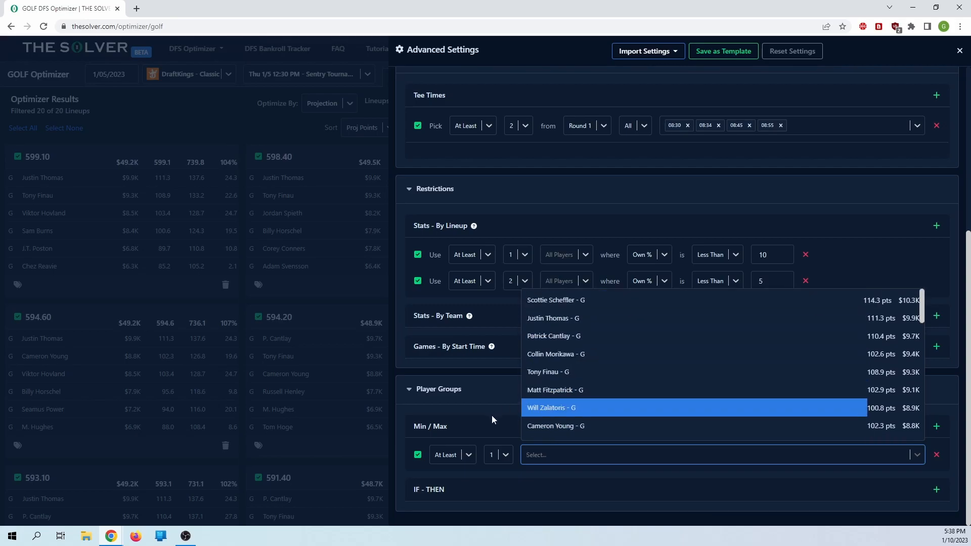
{"action": "left_click", "coordinate": [465, 455]}
{"action": "left_click", "coordinate": [465, 502]}
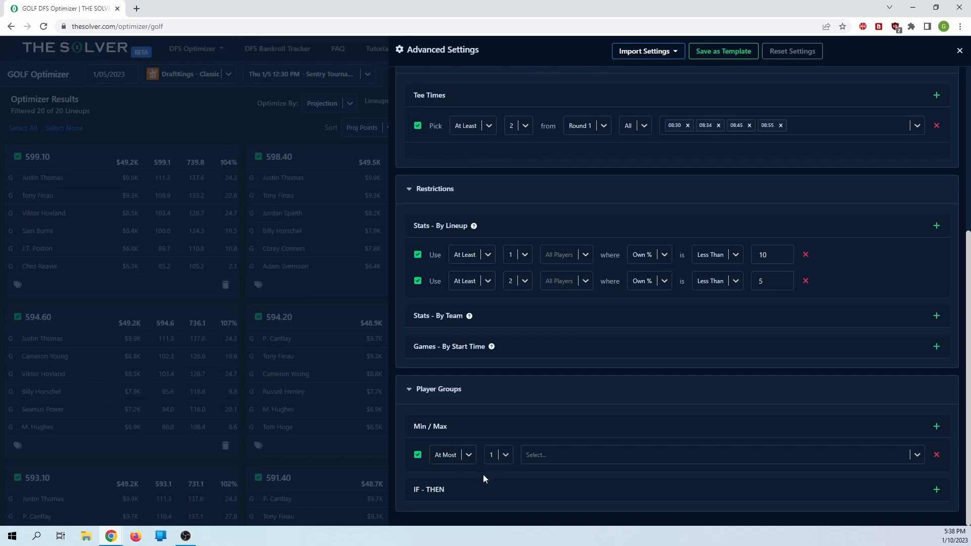
{"action": "left_click", "coordinate": [460, 458]}
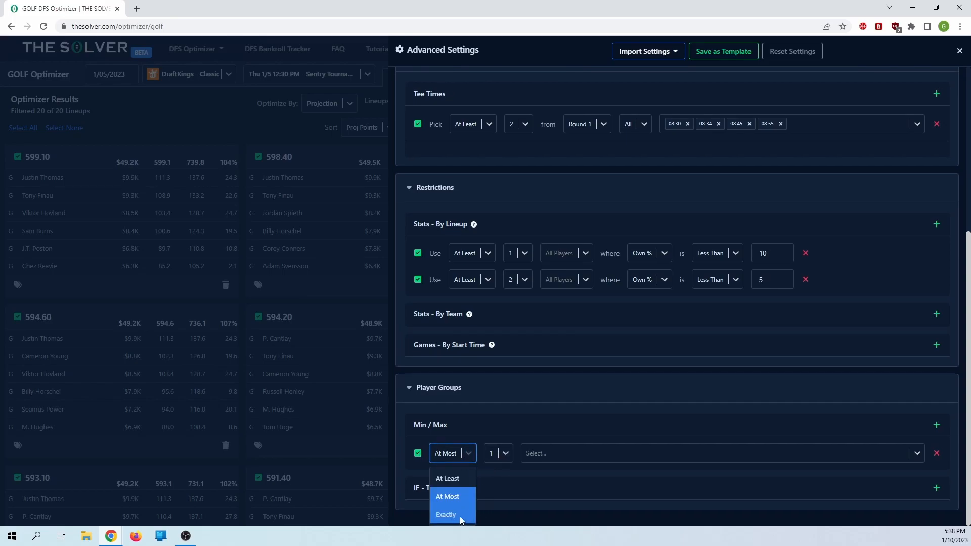
{"action": "left_click", "coordinate": [545, 483]}
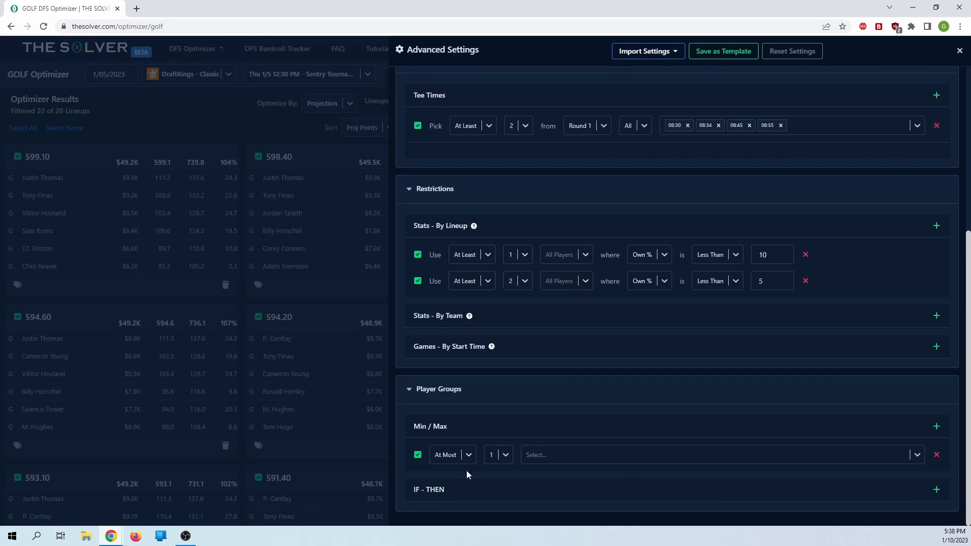
Step: Set the Min / Max rule's condition to Exactly, leave its players empty, and return to the player pool
{"action": "left_click", "coordinate": [461, 456]}
{"action": "left_click", "coordinate": [457, 515]}
{"action": "left_click", "coordinate": [567, 457]}
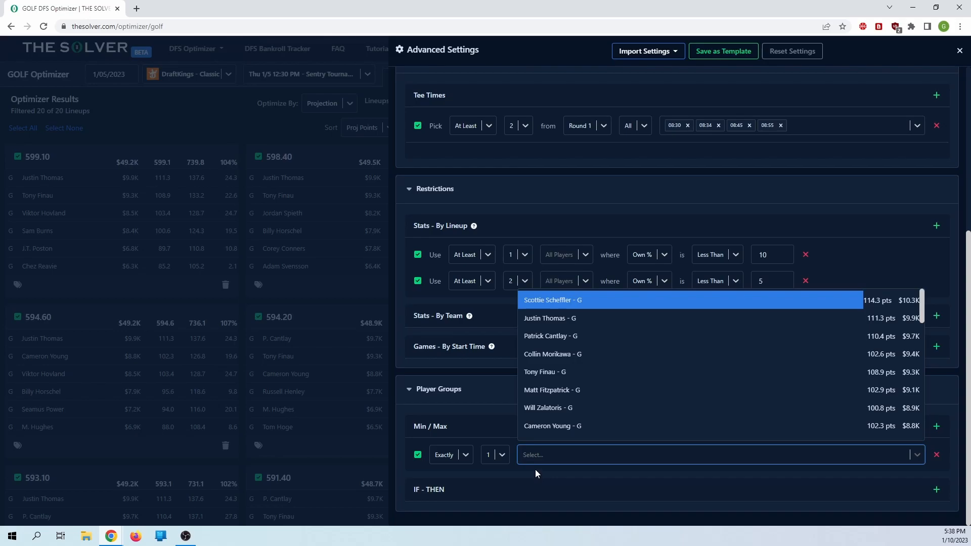
{"action": "left_click", "coordinate": [536, 473]}
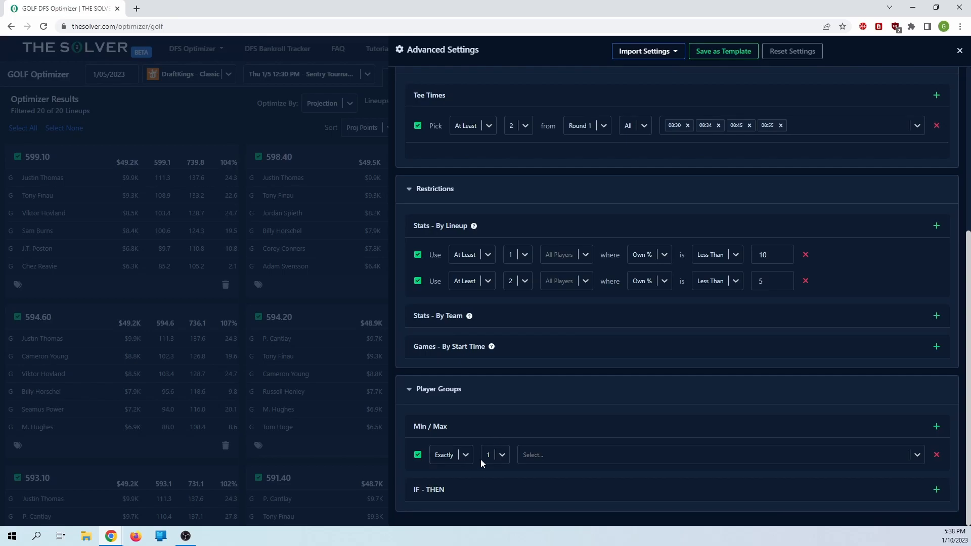
{"action": "left_click", "coordinate": [456, 462]}
{"action": "left_click", "coordinate": [560, 471]}
{"action": "left_click", "coordinate": [959, 50]}
{"action": "scroll", "coordinate": [478, 217], "scroll_direction": "up", "scroll_amount": 8}
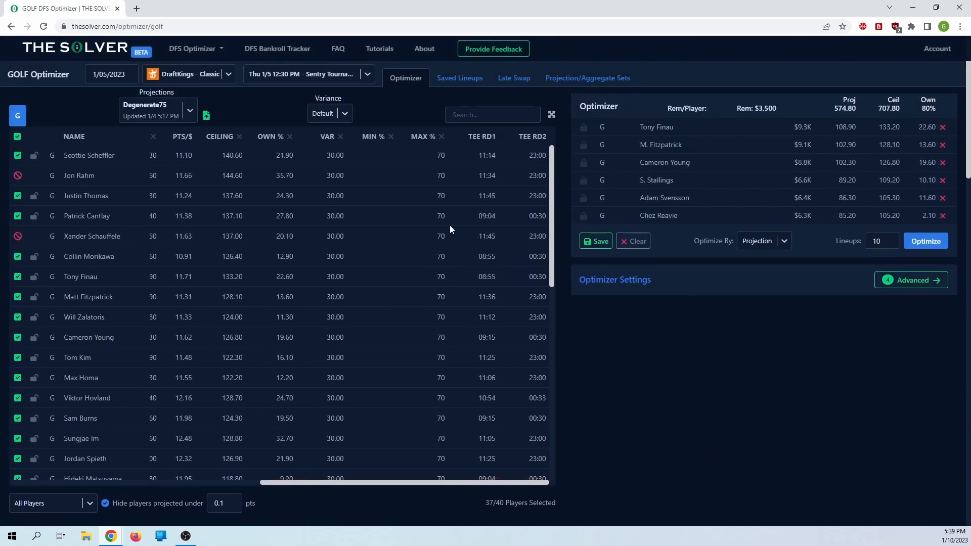
Step: Clear the generated lineup and lock Justin Thomas into the roster
{"action": "left_click", "coordinate": [34, 197]}
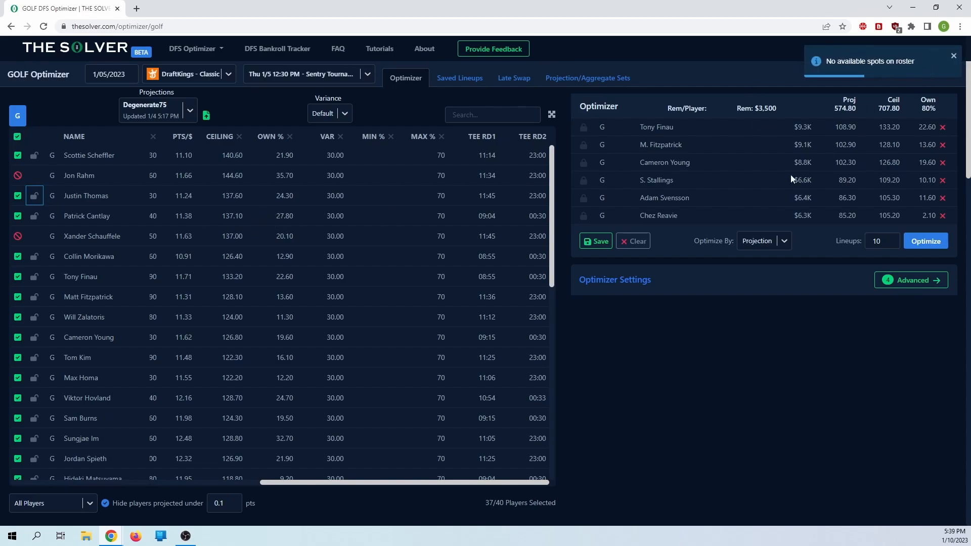
{"action": "left_click", "coordinate": [633, 242]}
{"action": "left_click", "coordinate": [33, 196]}
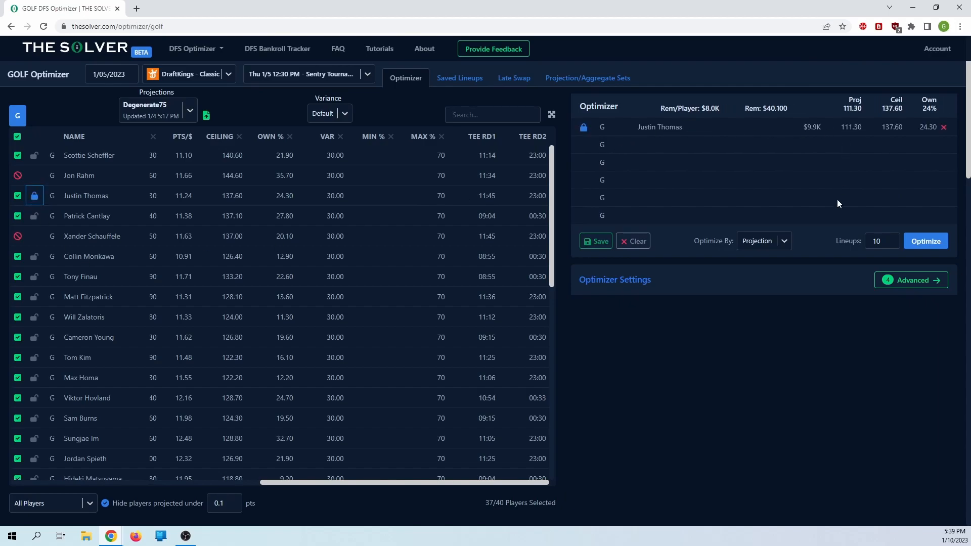
Step: In the advanced settings, assign Scottie Scheffler, Matt Fitzpatrick and Cameron Young to the Min / Max player group rule
{"action": "left_click", "coordinate": [919, 281]}
{"action": "scroll", "coordinate": [756, 382], "scroll_direction": "down", "scroll_amount": 4}
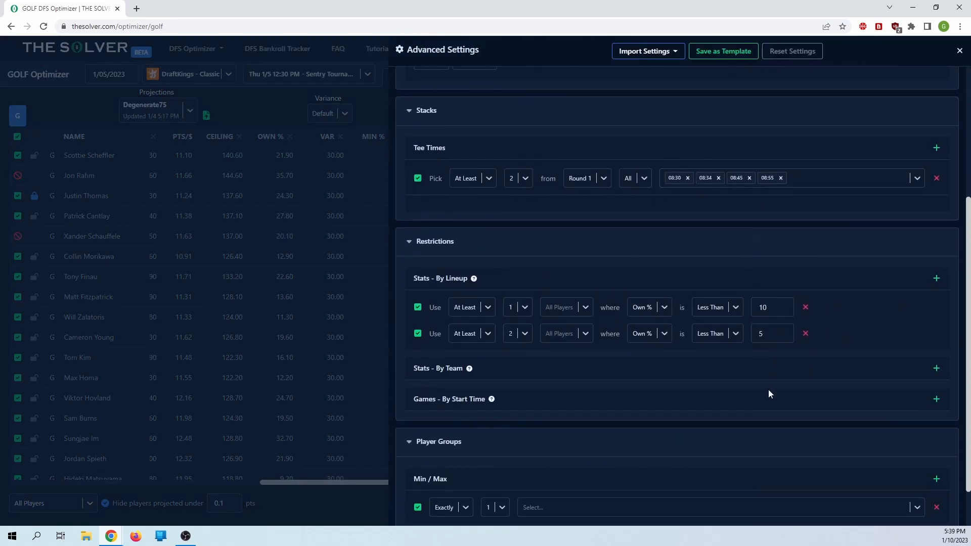
{"action": "scroll", "coordinate": [769, 394], "scroll_direction": "down", "scroll_amount": 1}
{"action": "left_click", "coordinate": [559, 456]}
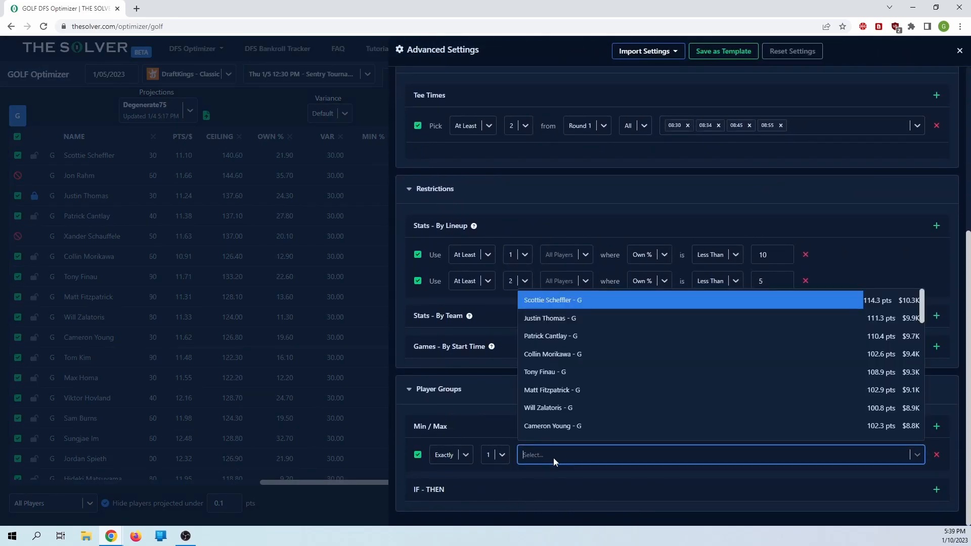
{"action": "left_click", "coordinate": [563, 395]}
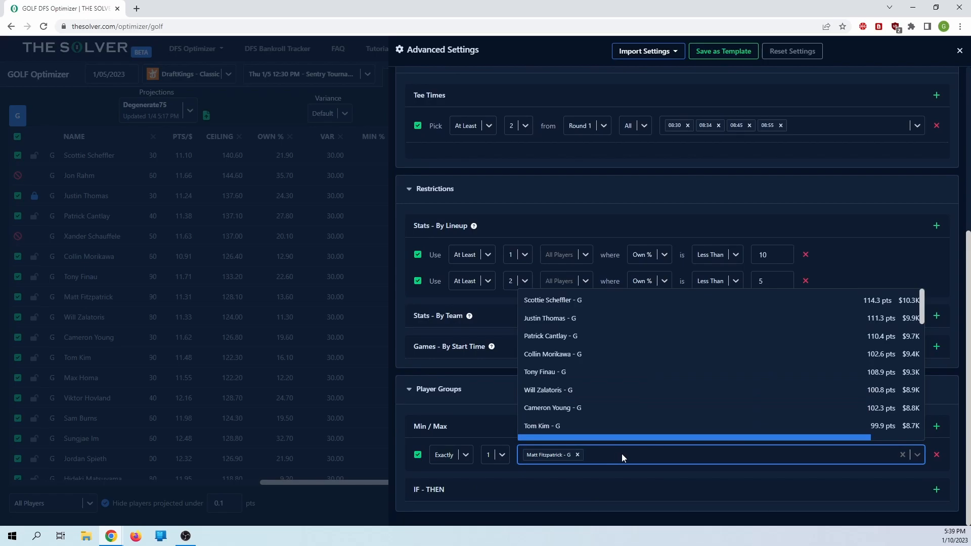
{"action": "left_click", "coordinate": [565, 410]}
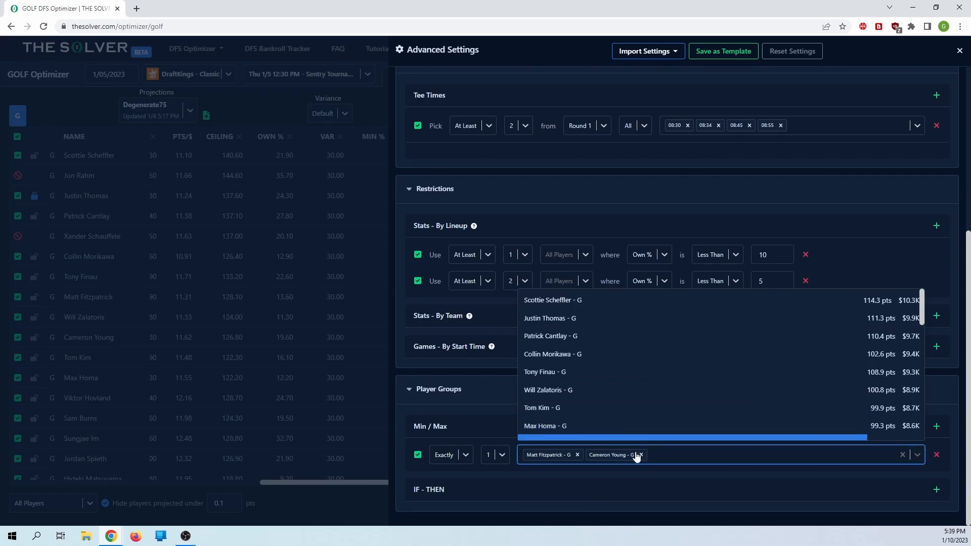
{"action": "left_click", "coordinate": [571, 305]}
{"action": "left_click", "coordinate": [663, 488]}
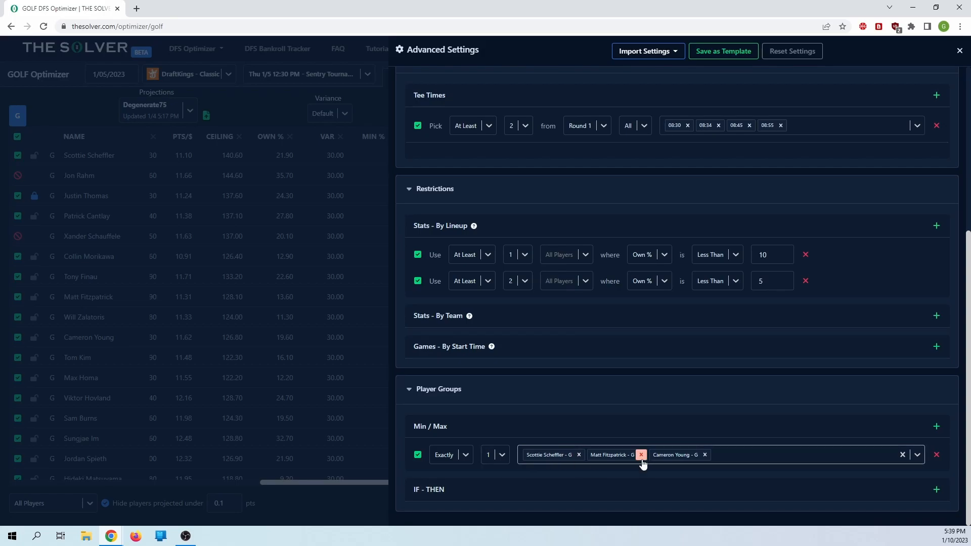
Step: Try At Most as the Min / Max rule's condition and return it to Exactly
{"action": "left_click", "coordinate": [458, 459]}
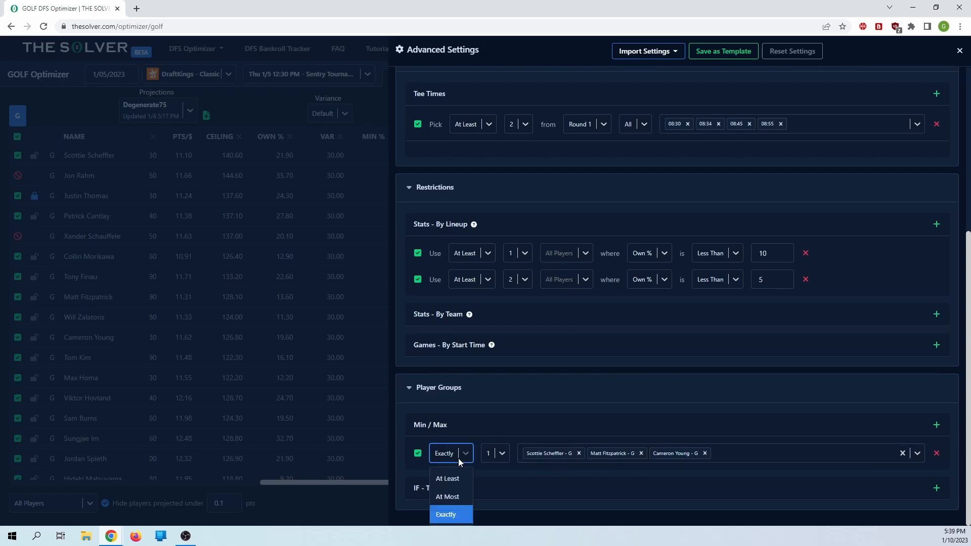
{"action": "left_click", "coordinate": [459, 498]}
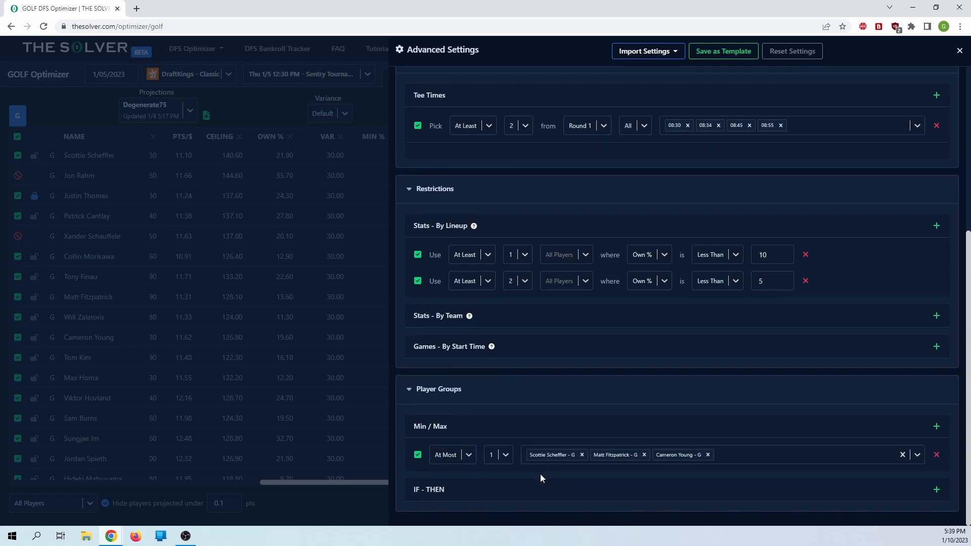
{"action": "left_click", "coordinate": [457, 455]}
{"action": "left_click", "coordinate": [458, 508]}
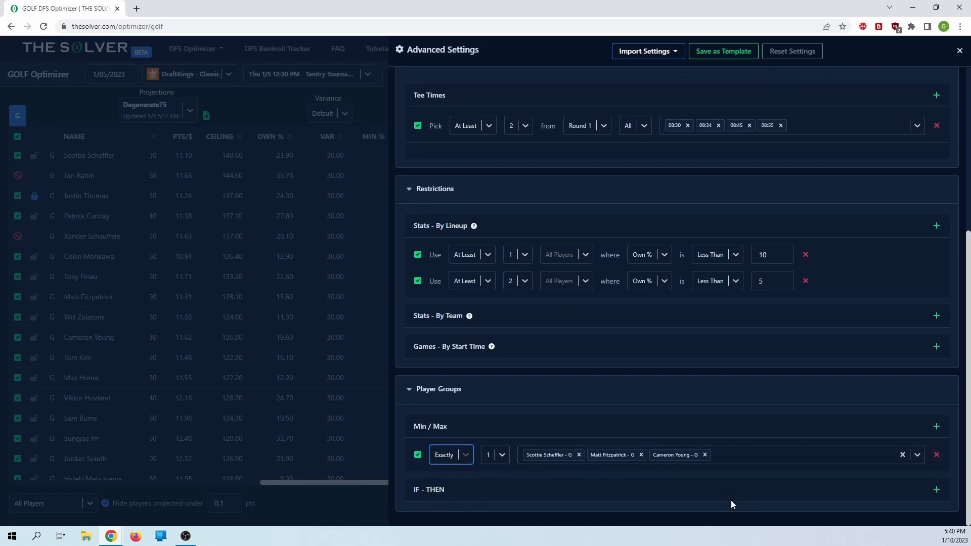
Step: Add an IF - THEN player group rule and browse the players selectable for its IF condition
{"action": "left_click", "coordinate": [937, 489]}
{"action": "scroll", "coordinate": [860, 473], "scroll_direction": "down", "scroll_amount": 1}
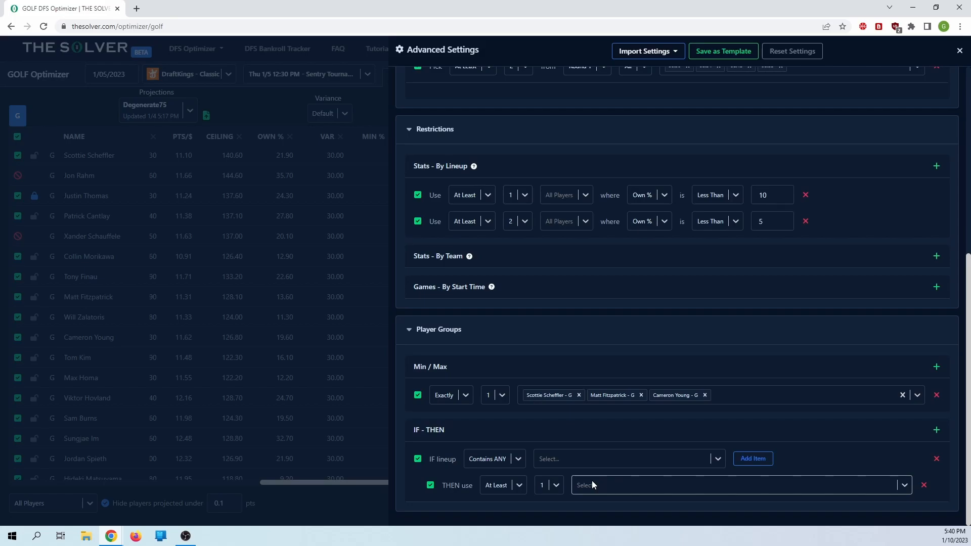
{"action": "left_click", "coordinate": [566, 463]}
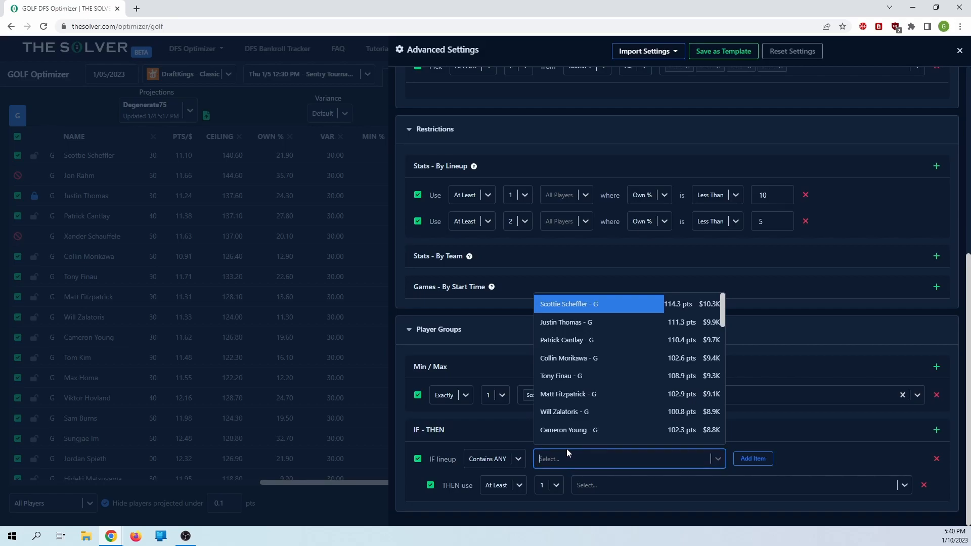
{"action": "scroll", "coordinate": [598, 373], "scroll_direction": "down", "scroll_amount": 2}
{"action": "scroll", "coordinate": [599, 372], "scroll_direction": "down", "scroll_amount": 6}
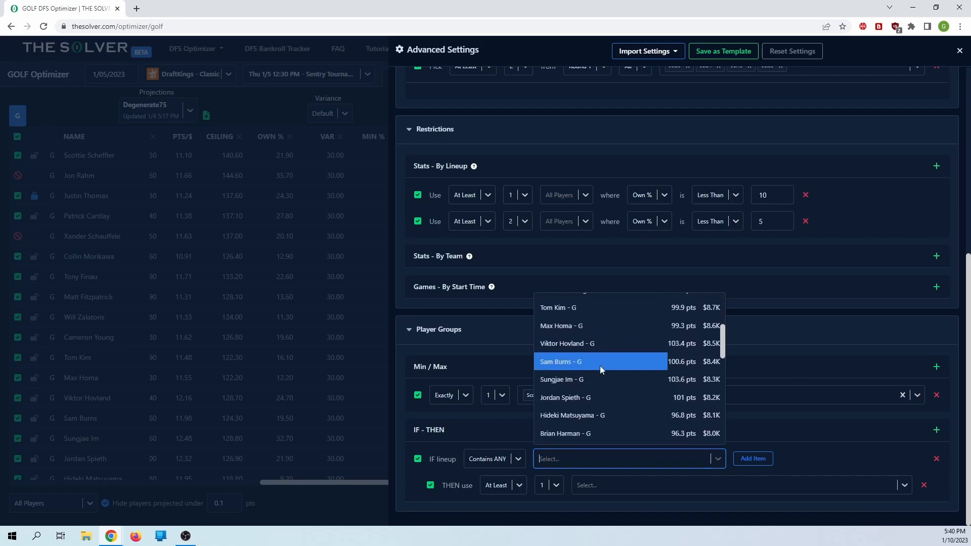
{"action": "scroll", "coordinate": [602, 366], "scroll_direction": "down", "scroll_amount": 5}
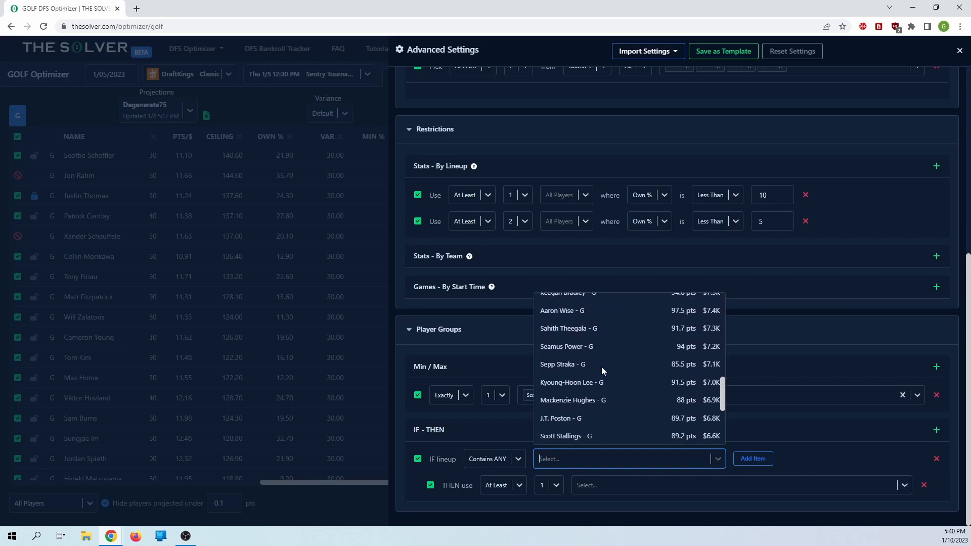
{"action": "scroll", "coordinate": [602, 364], "scroll_direction": "down", "scroll_amount": 2}
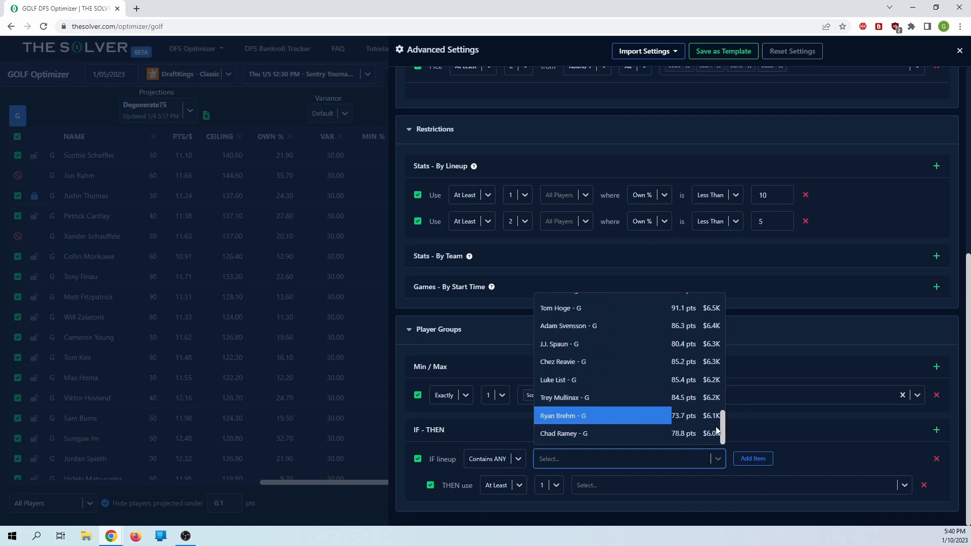
{"action": "left_click_drag", "start_coordinate": [725, 432], "coordinate": [707, 298]}
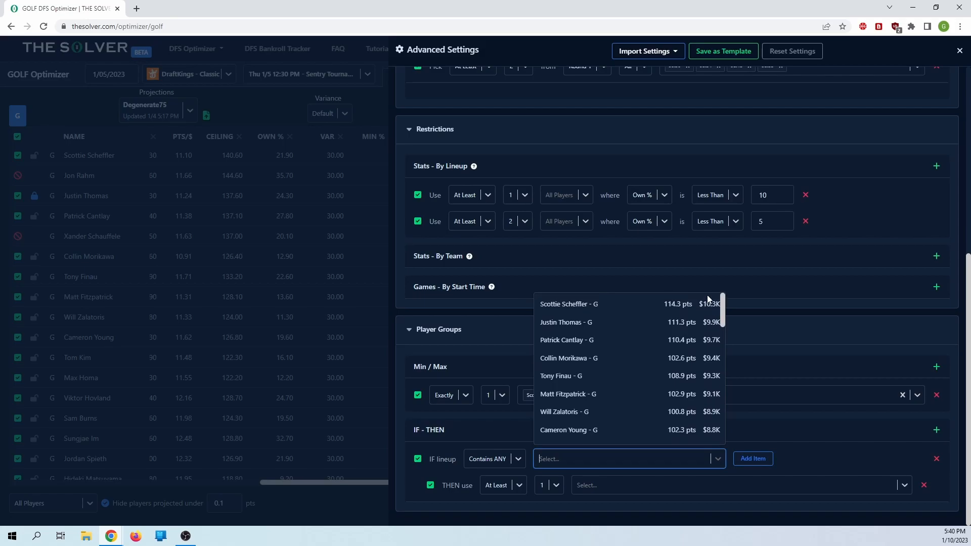
Step: Search the IF condition's player list for Jon Rahm by last name and by first name
{"action": "type", "text": "ra"}
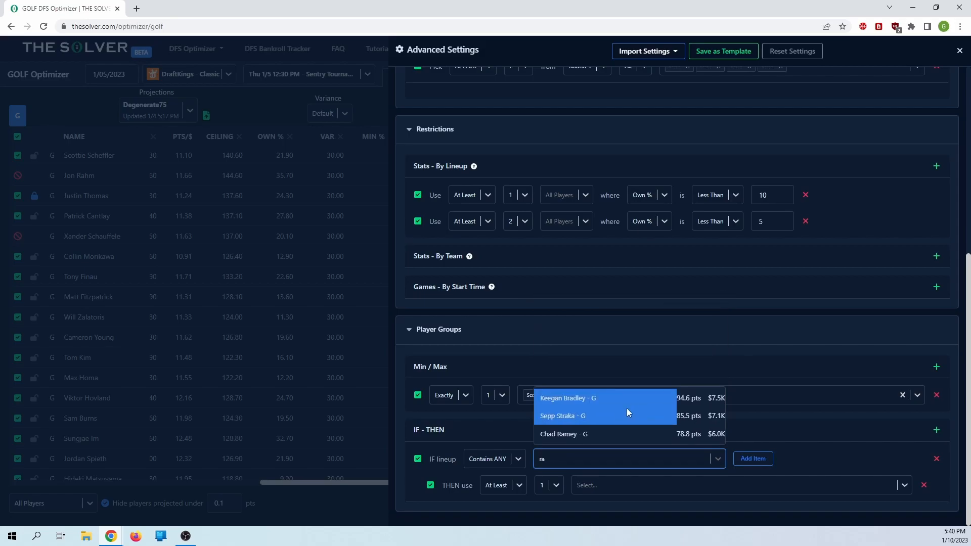
{"action": "type", "text": "h"}
{"action": "key", "text": "BackSpace"}
{"action": "key", "text": "BackSpace"}
{"action": "key", "text": "BackSpace"}
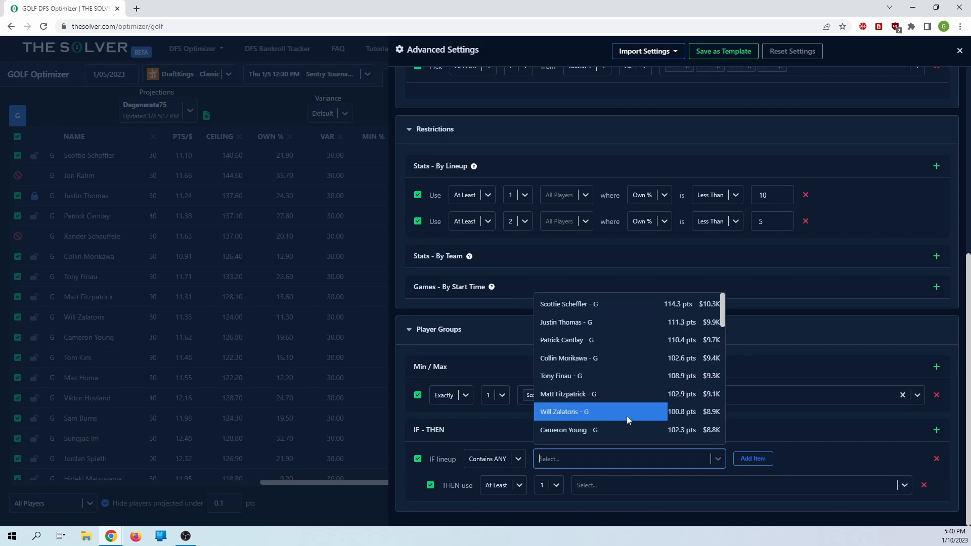
{"action": "type", "text": "jon"}
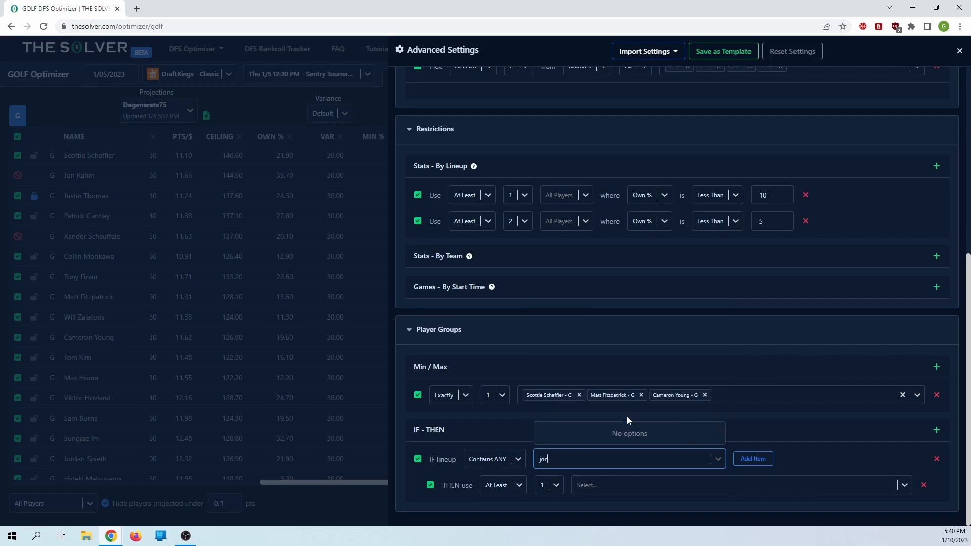
{"action": "left_click", "coordinate": [498, 427]}
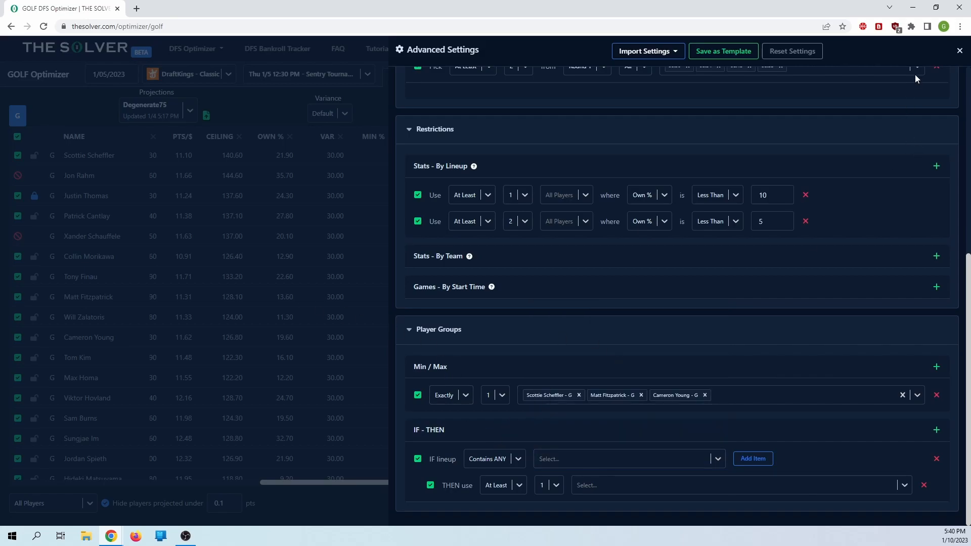
Step: Re-include Jon Rahm and Xander Schauffele in the player pool and reopen the advanced settings
{"action": "left_click", "coordinate": [959, 51]}
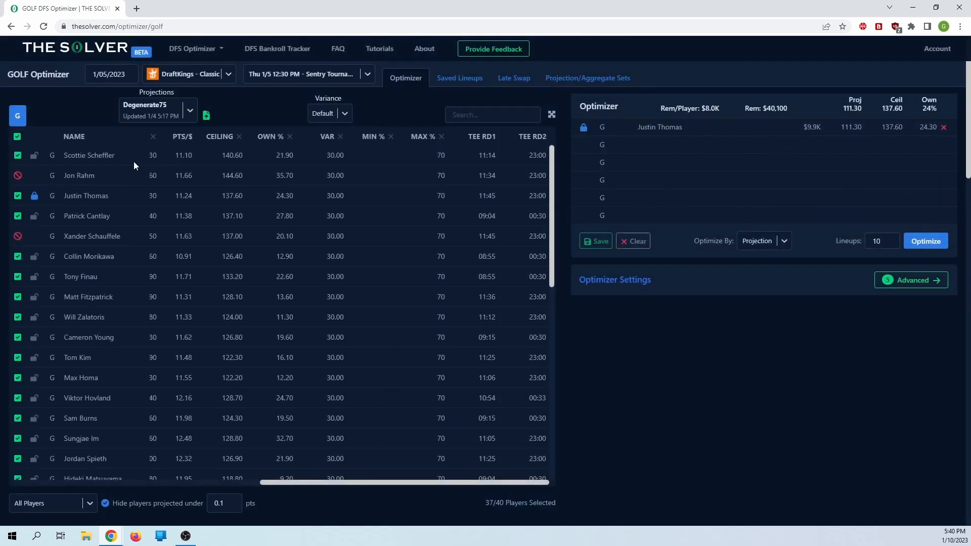
{"action": "left_click", "coordinate": [19, 176]}
{"action": "left_click", "coordinate": [905, 281]}
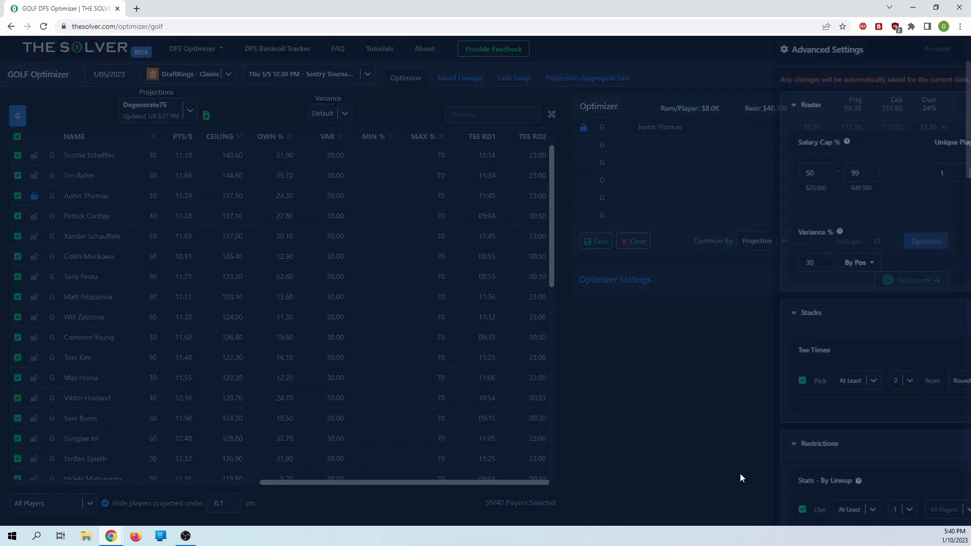
Step: Set Jon Rahm as the player in the IF - THEN rule's IF condition
{"action": "scroll", "coordinate": [742, 415], "scroll_direction": "down", "scroll_amount": 6}
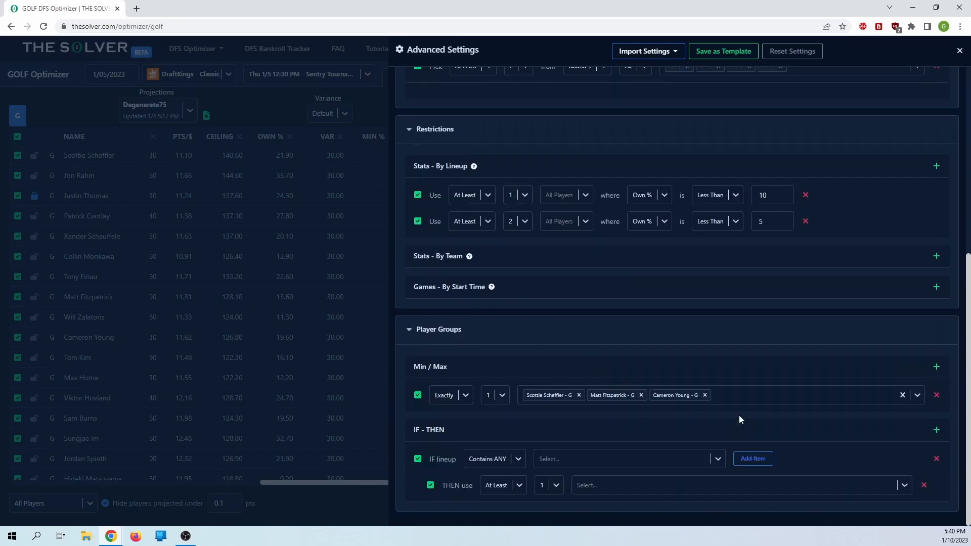
{"action": "left_click", "coordinate": [586, 458]}
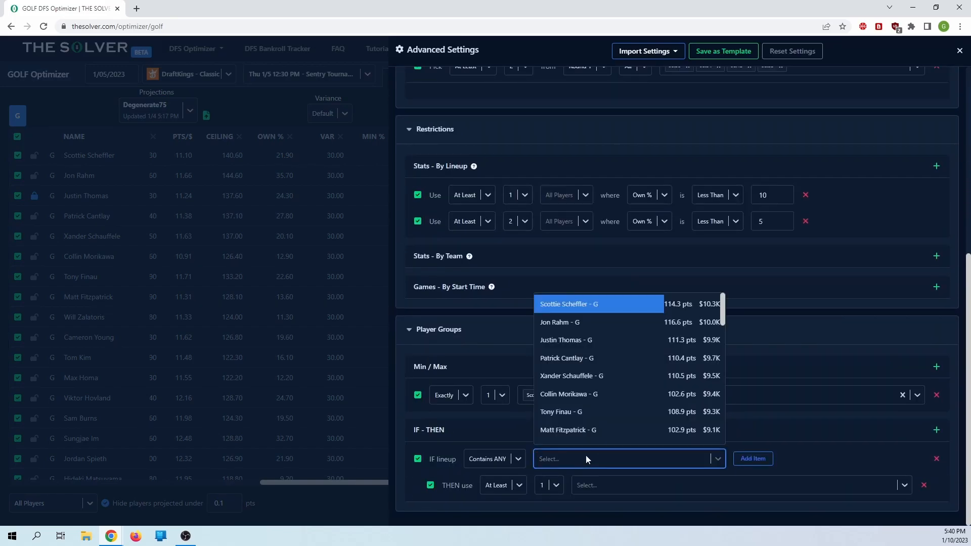
{"action": "type", "text": "rah"}
{"action": "left_click", "coordinate": [595, 434]}
{"action": "left_click", "coordinate": [554, 505]}
Step: Choose J.J. Spaun as the player for the rule's THEN part
{"action": "left_click", "coordinate": [587, 487]}
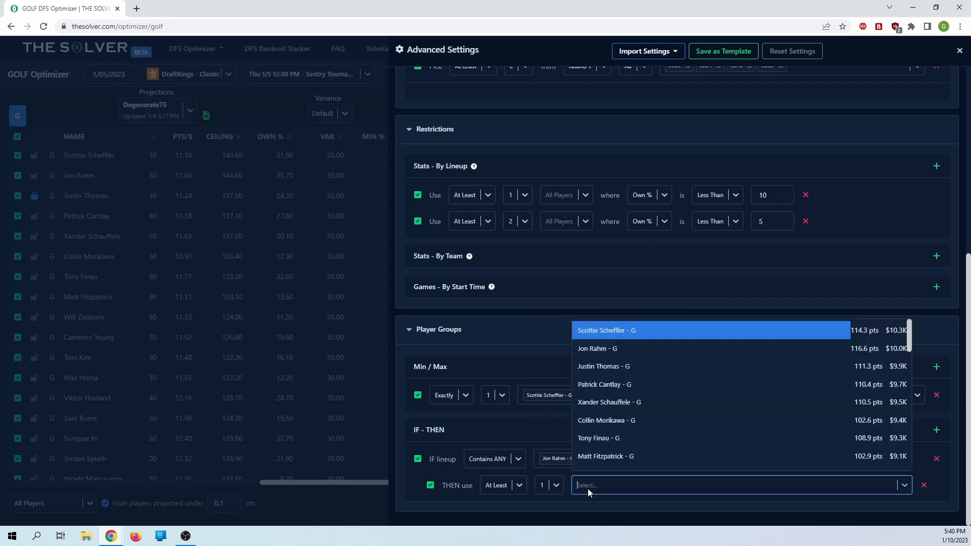
{"action": "scroll", "coordinate": [647, 440], "scroll_direction": "down", "scroll_amount": 15}
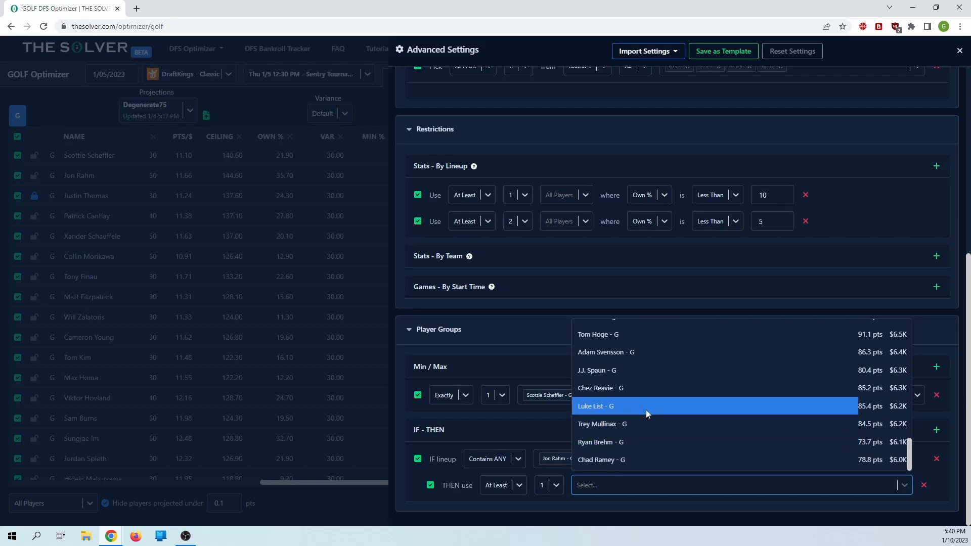
{"action": "left_click", "coordinate": [604, 371]}
{"action": "left_click", "coordinate": [690, 503]}
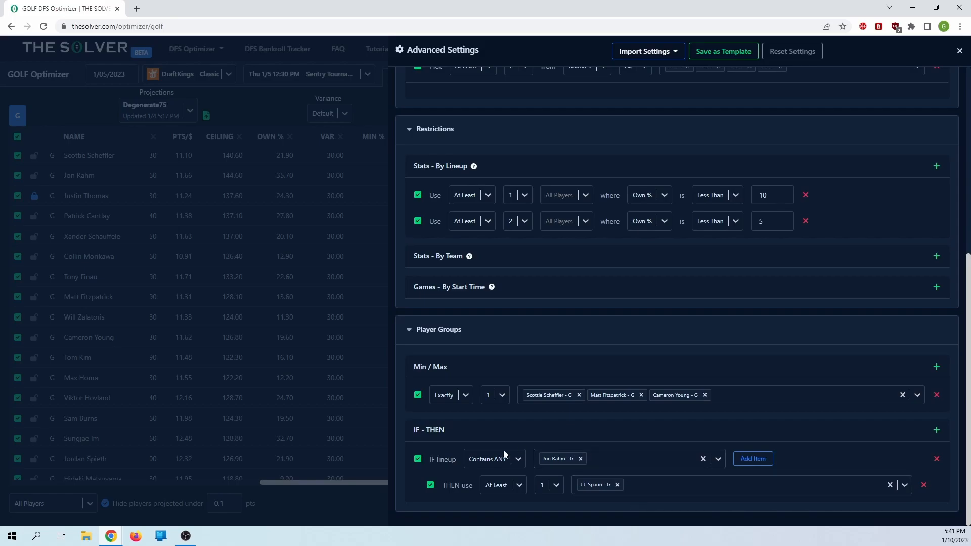
Step: Change the THEN action to Boost and set the boost for J.J. Spaun to 15%
{"action": "left_click", "coordinate": [520, 488]}
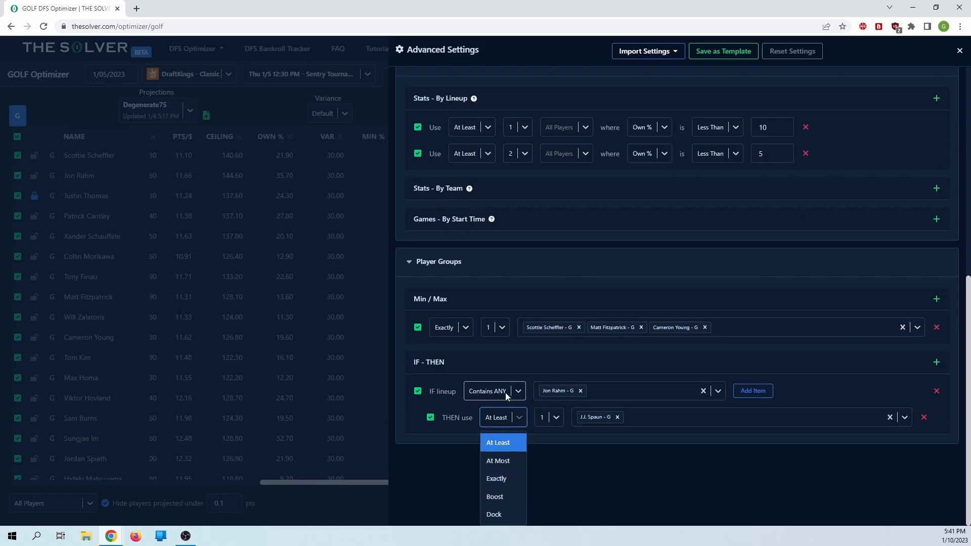
{"action": "left_click", "coordinate": [509, 501]}
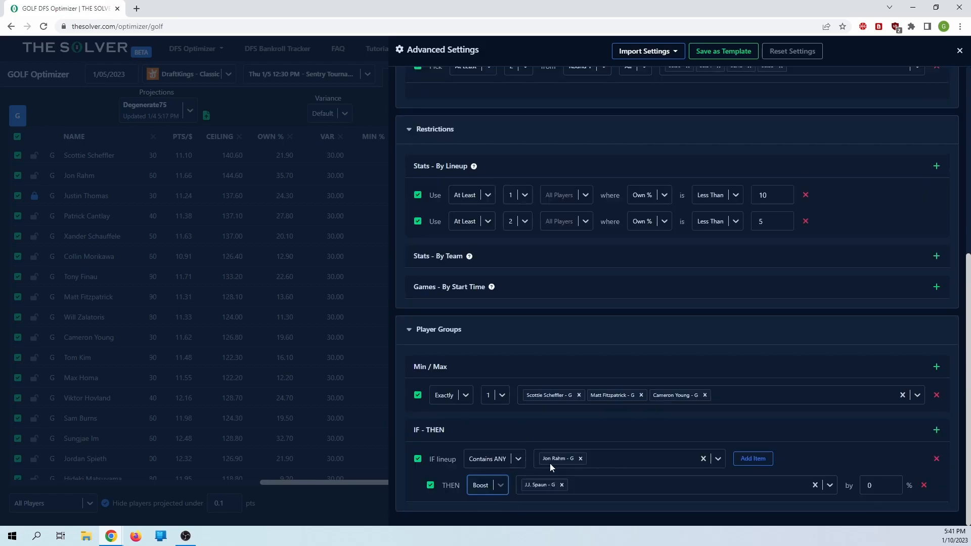
{"action": "left_click", "coordinate": [870, 485]}
{"action": "double_click", "coordinate": [870, 485]}
{"action": "type", "text": "15"}
{"action": "left_click", "coordinate": [869, 500]}
Step: Set the rule's IF lineup condition to Doesn't Contain ALL
{"action": "left_click", "coordinate": [483, 489]}
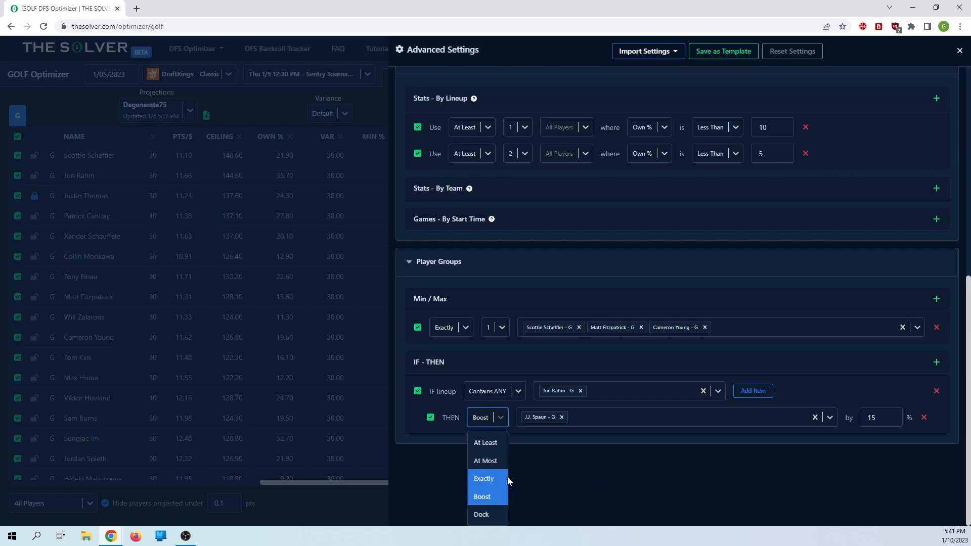
{"action": "left_click", "coordinate": [527, 393]}
{"action": "left_click", "coordinate": [506, 461]}
{"action": "left_click", "coordinate": [514, 504]}
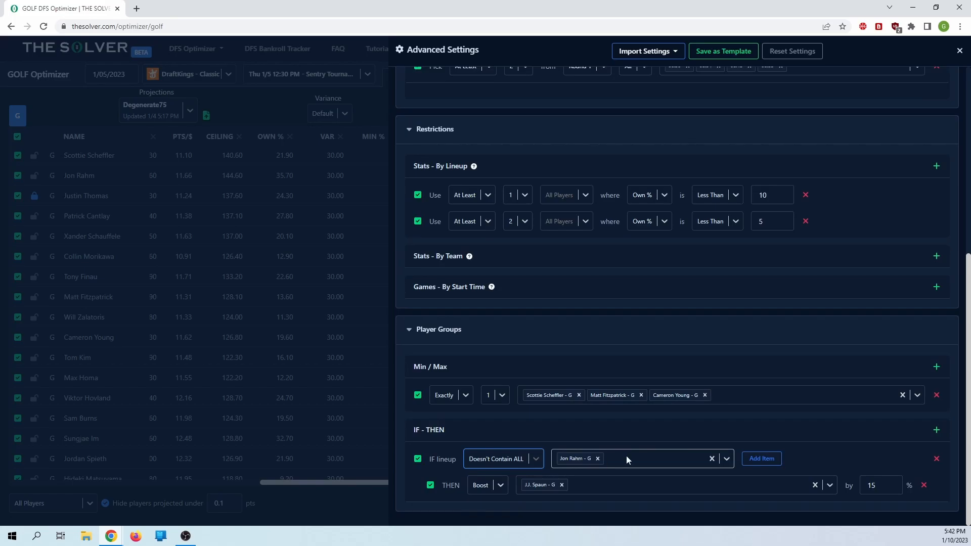
Step: Remove J.J. Spaun from the THEN part and make it use At Least 1 of Justin Thomas and Patrick Cantlay
{"action": "left_click", "coordinate": [561, 485]}
{"action": "left_click", "coordinate": [494, 485]}
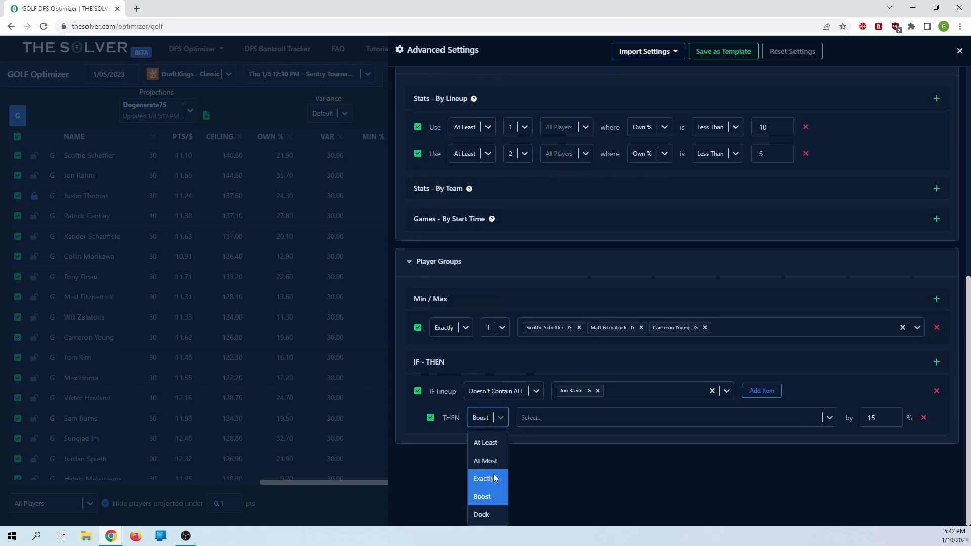
{"action": "left_click", "coordinate": [485, 443]}
{"action": "left_click", "coordinate": [605, 484]}
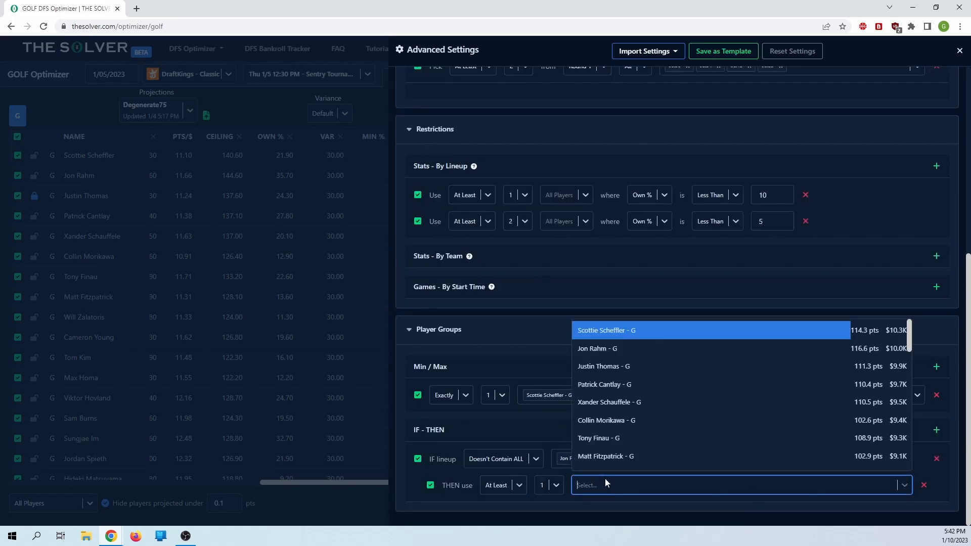
{"action": "left_click", "coordinate": [615, 372]}
{"action": "left_click", "coordinate": [618, 367]}
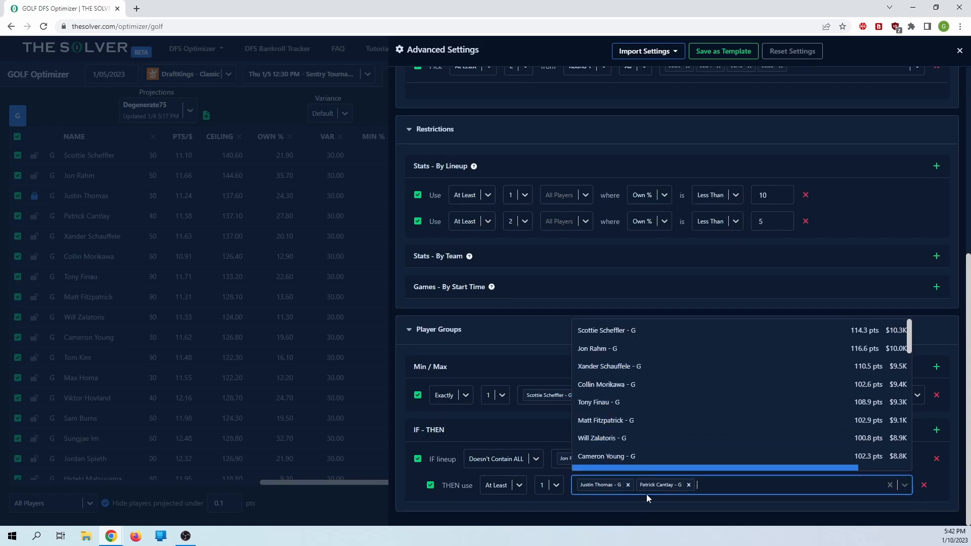
{"action": "left_click", "coordinate": [643, 503]}
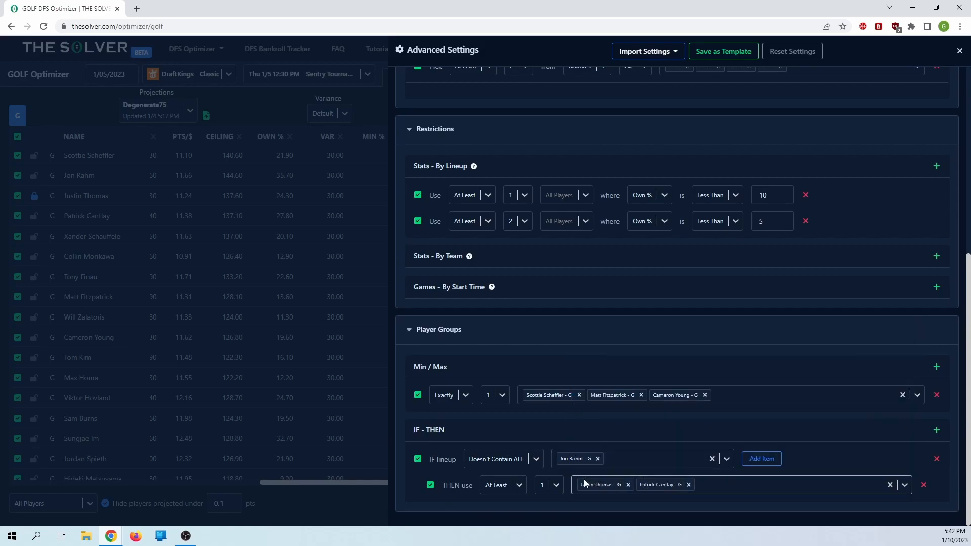
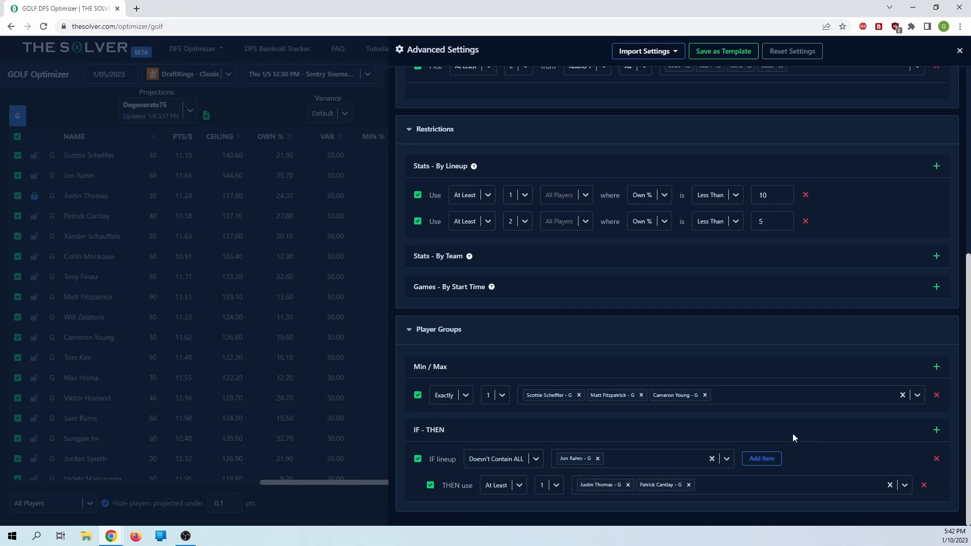
Step: Close the advanced settings and change the slate date to January 8, 2023
{"action": "left_click", "coordinate": [959, 52]}
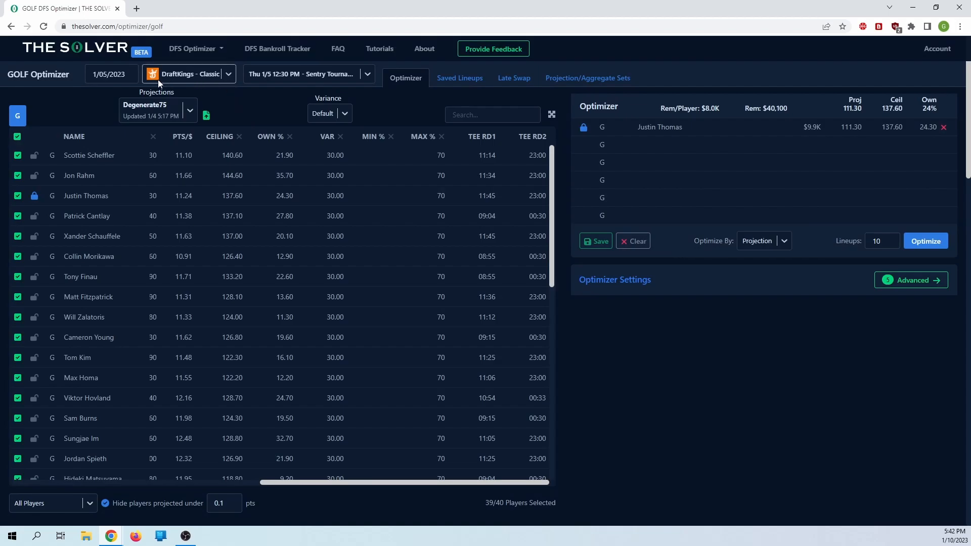
{"action": "left_click", "coordinate": [110, 75]}
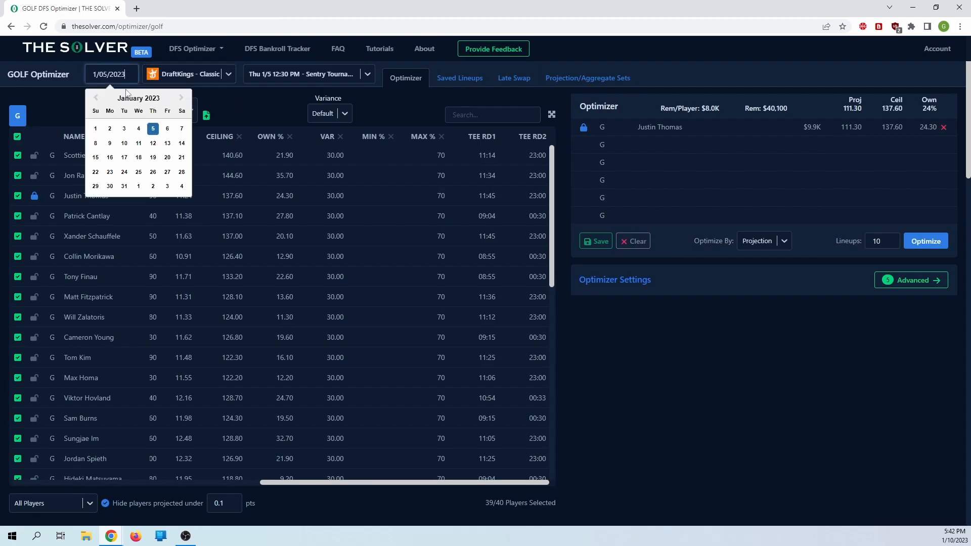
{"action": "left_click", "coordinate": [96, 145]}
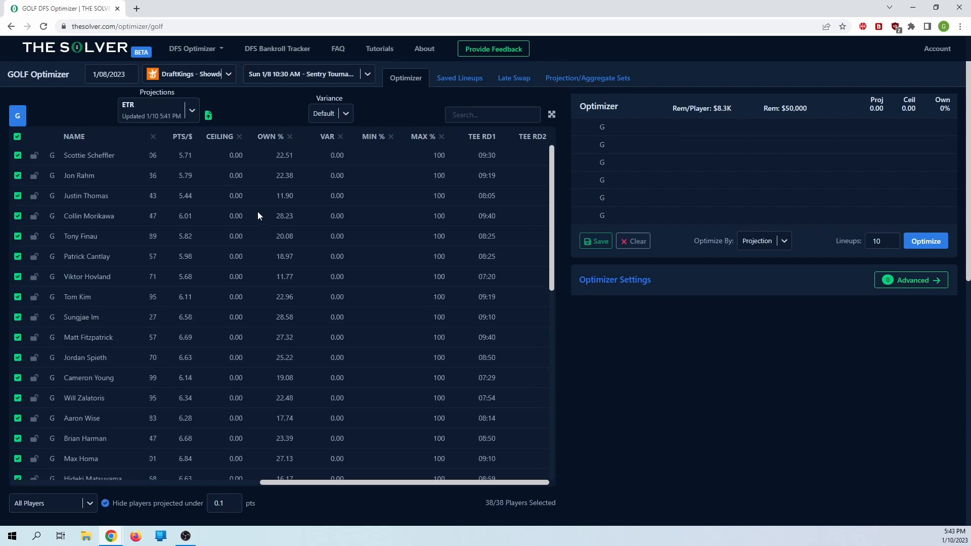
Step: Switch the projections source for the Showdown slate to Degenerate75
{"action": "left_click_drag", "start_coordinate": [394, 483], "coordinate": [196, 456]}
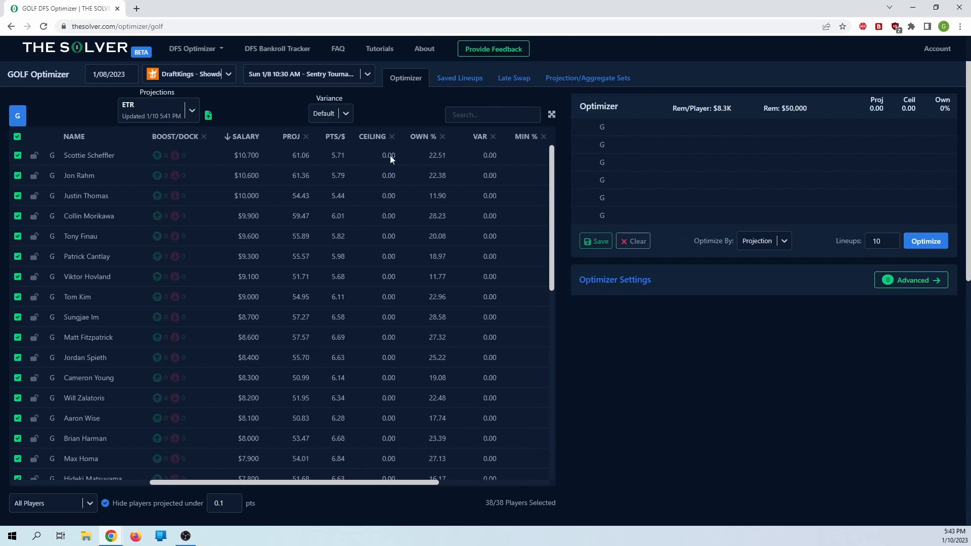
{"action": "left_click", "coordinate": [192, 111]}
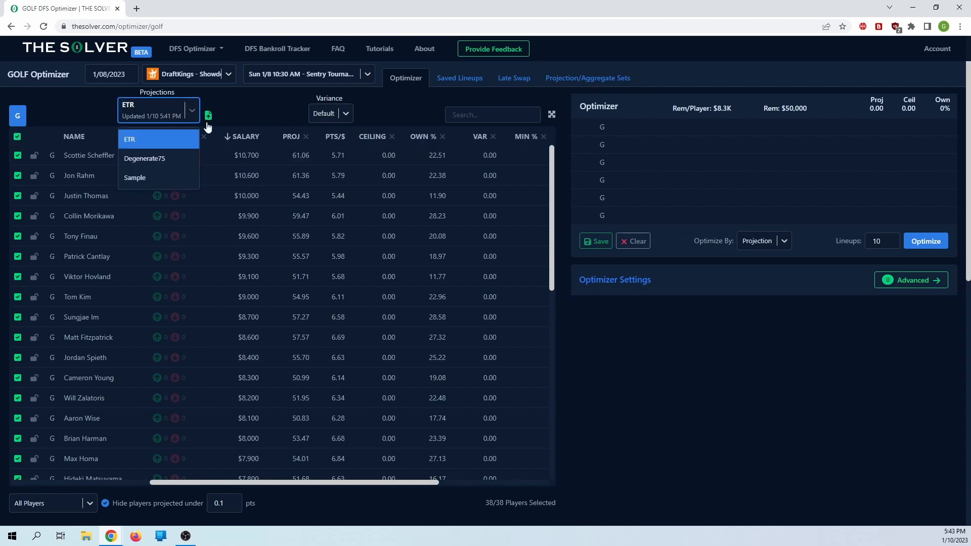
{"action": "left_click", "coordinate": [168, 158]}
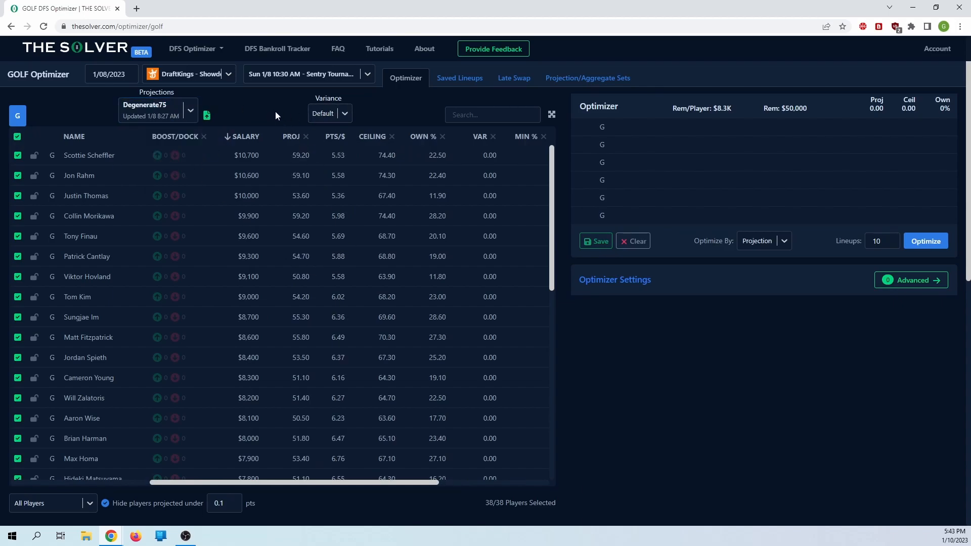
Step: Review the Showdown slate's advanced roster, stack, restriction and player group settings, leaving them as they are
{"action": "left_click", "coordinate": [901, 282]}
{"action": "scroll", "coordinate": [805, 311], "scroll_direction": "down", "scroll_amount": 3}
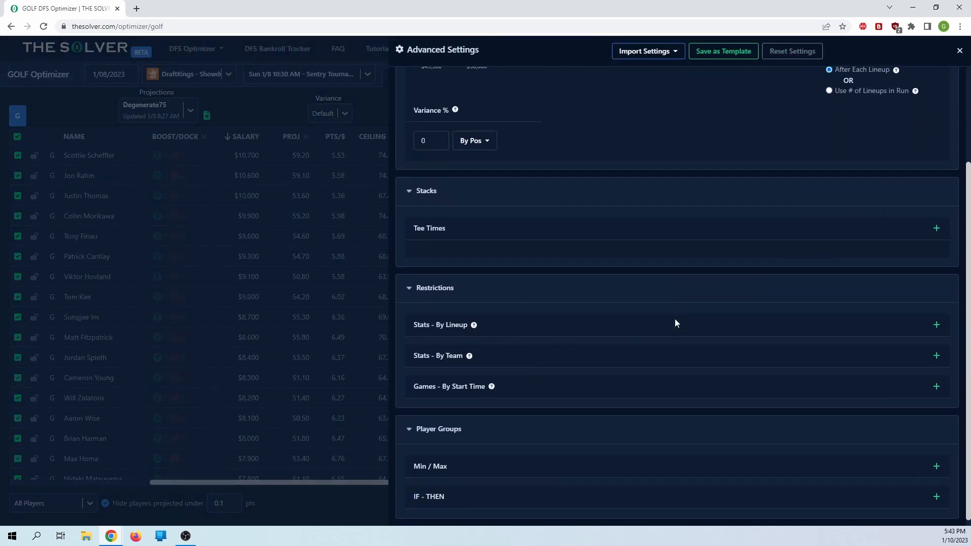
{"action": "scroll", "coordinate": [569, 210], "scroll_direction": "up", "scroll_amount": 2}
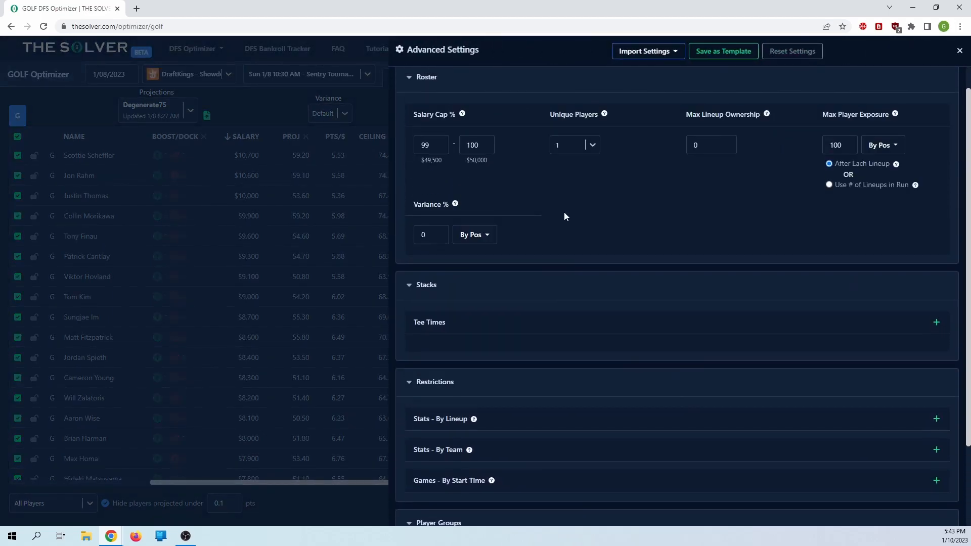
{"action": "left_click", "coordinate": [959, 51]}
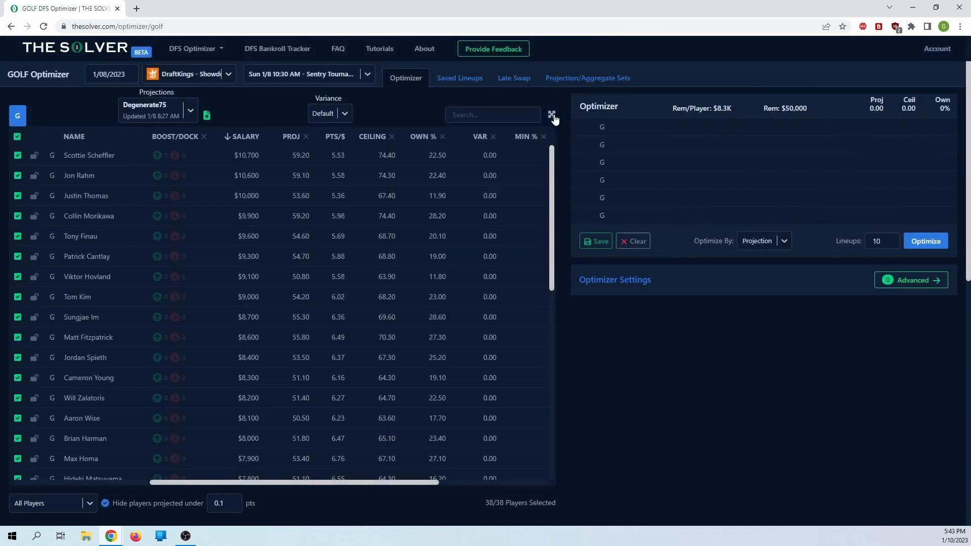
Step: Generate 10 lineups for the Showdown slate, optimized by Projection
{"action": "scroll", "coordinate": [711, 214], "scroll_direction": "down", "scroll_amount": 3}
{"action": "scroll", "coordinate": [714, 218], "scroll_direction": "up", "scroll_amount": 3}
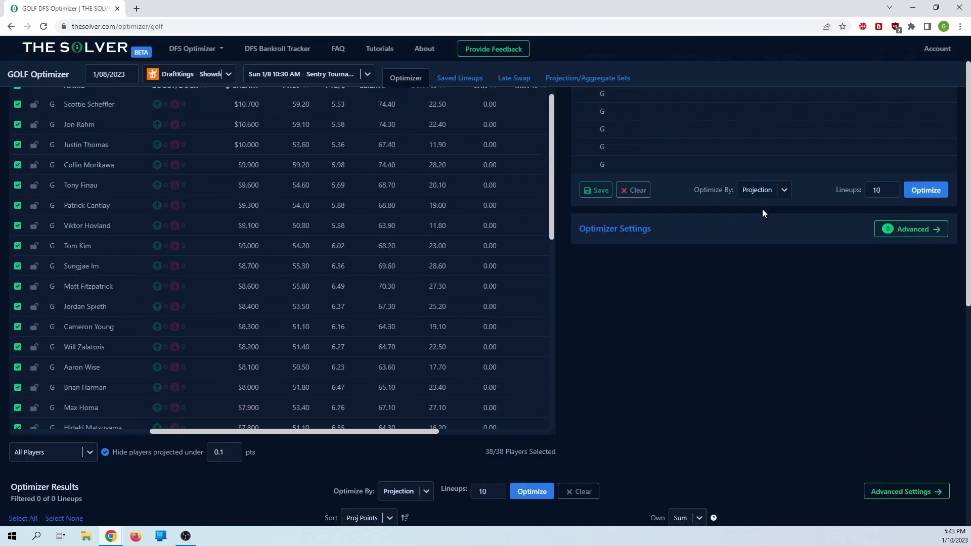
{"action": "left_click", "coordinate": [933, 243]}
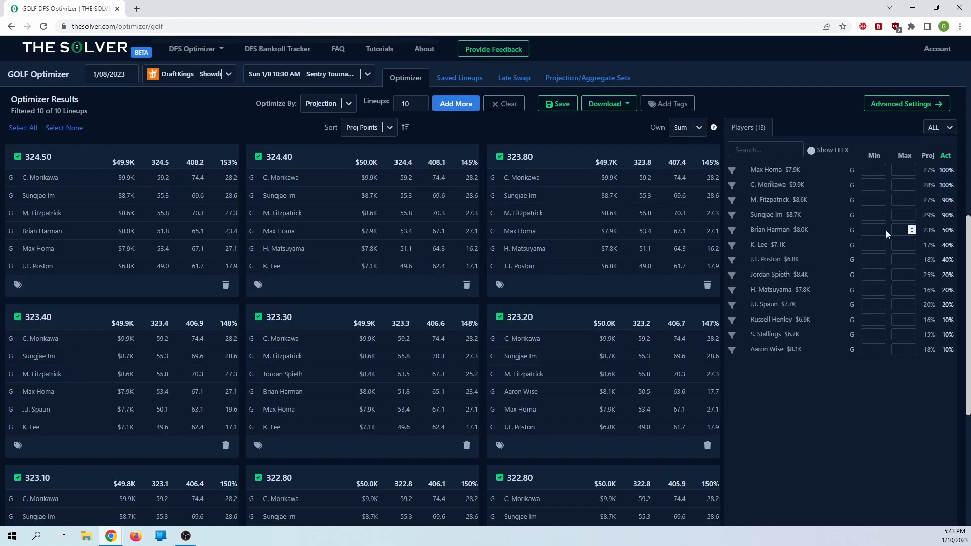
Step: Look over the generated lineups and player exposures, and save all 10 lineups
{"action": "scroll", "coordinate": [643, 271], "scroll_direction": "up", "scroll_amount": 1}
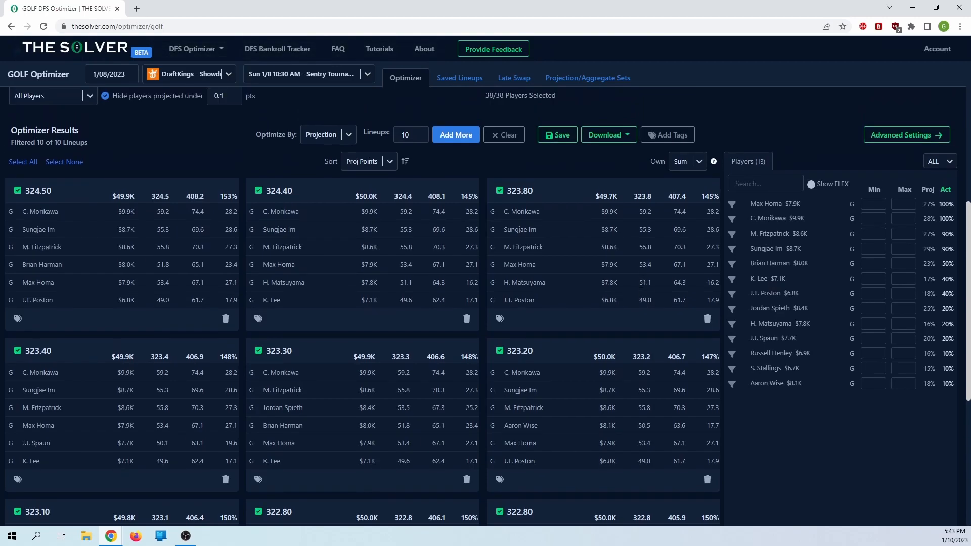
{"action": "scroll", "coordinate": [636, 288], "scroll_direction": "up", "scroll_amount": 1}
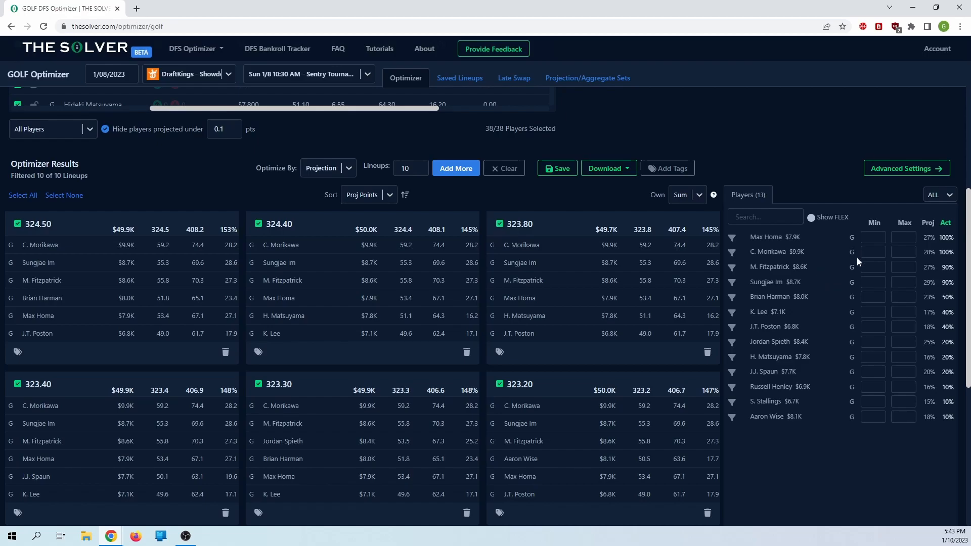
{"action": "scroll", "coordinate": [855, 260], "scroll_direction": "up", "scroll_amount": 1}
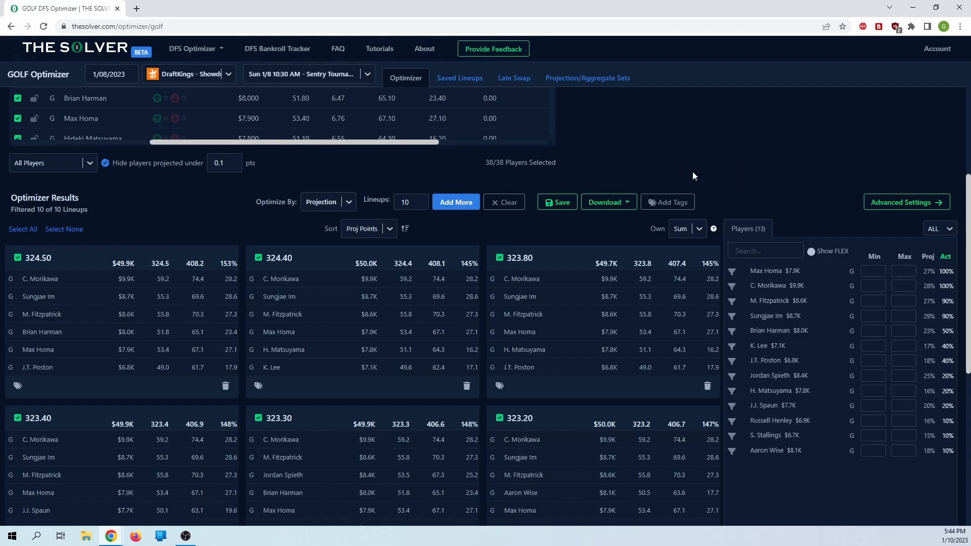
{"action": "scroll", "coordinate": [691, 171], "scroll_direction": "up", "scroll_amount": 1}
{"action": "scroll", "coordinate": [781, 176], "scroll_direction": "down", "scroll_amount": 1}
{"action": "left_click", "coordinate": [557, 203]}
Step: View the saved lineups and return to the optimizer's player table
{"action": "scroll", "coordinate": [758, 197], "scroll_direction": "up", "scroll_amount": 4}
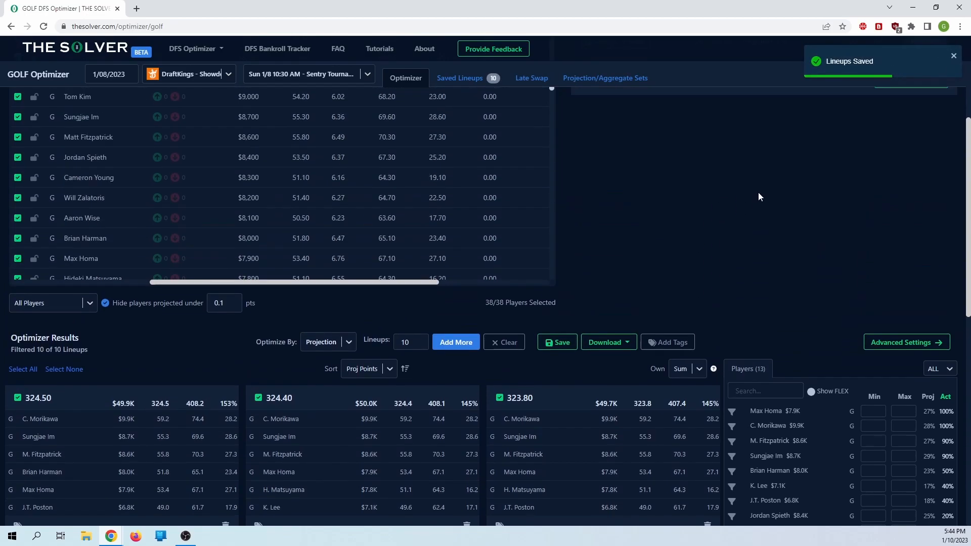
{"action": "scroll", "coordinate": [757, 197], "scroll_direction": "up", "scroll_amount": 7}
{"action": "scroll", "coordinate": [427, 357], "scroll_direction": "right", "scroll_amount": 3}
{"action": "scroll", "coordinate": [271, 311], "scroll_direction": "left", "scroll_amount": 3}
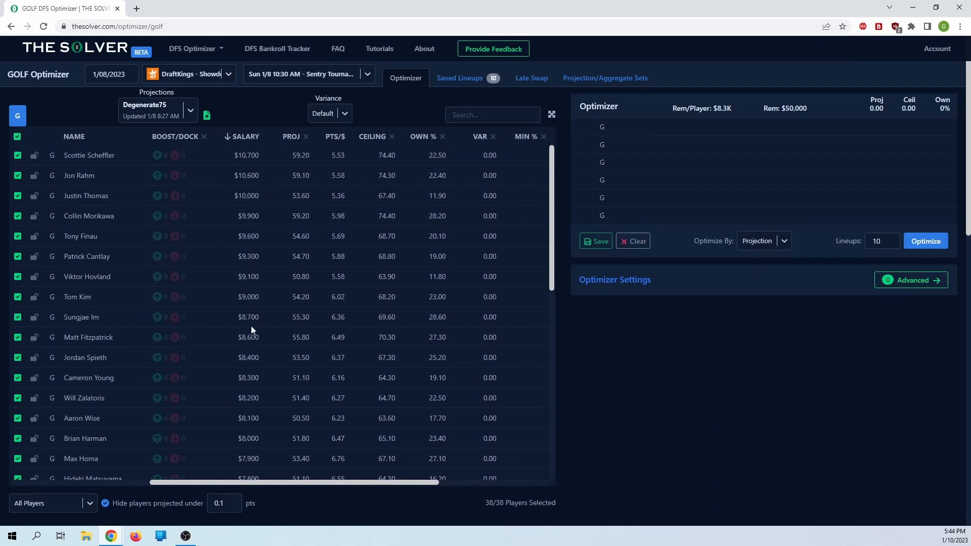
{"action": "left_click", "coordinate": [455, 80]}
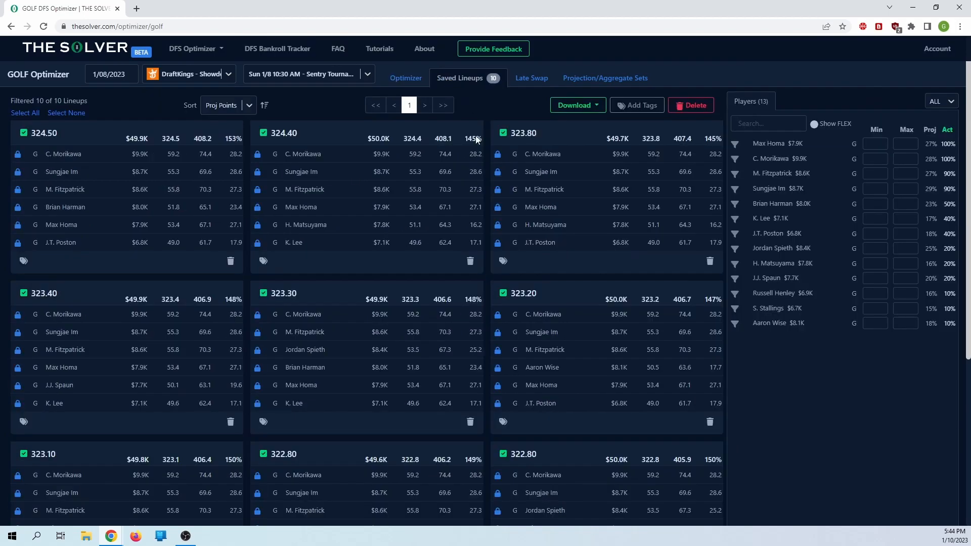
{"action": "left_click", "coordinate": [406, 78]}
{"action": "scroll", "coordinate": [444, 206], "scroll_direction": "right", "scroll_amount": 5}
{"action": "scroll", "coordinate": [443, 206], "scroll_direction": "left", "scroll_amount": 3}
{"action": "left_click", "coordinate": [458, 80]}
{"action": "left_click", "coordinate": [406, 78]}
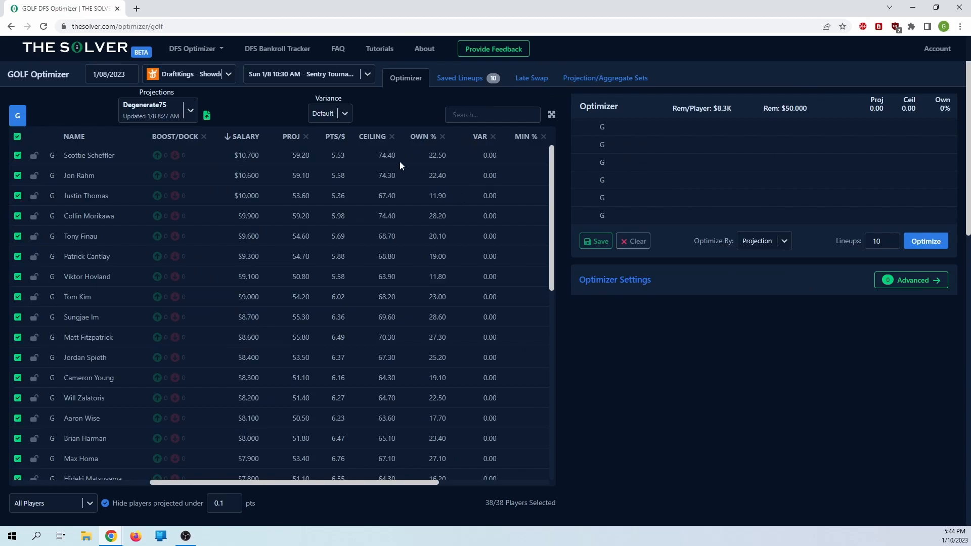
Step: Bring the Max % column into view and filter the player table to Selected Players
{"action": "scroll", "coordinate": [417, 234], "scroll_direction": "right", "scroll_amount": 5}
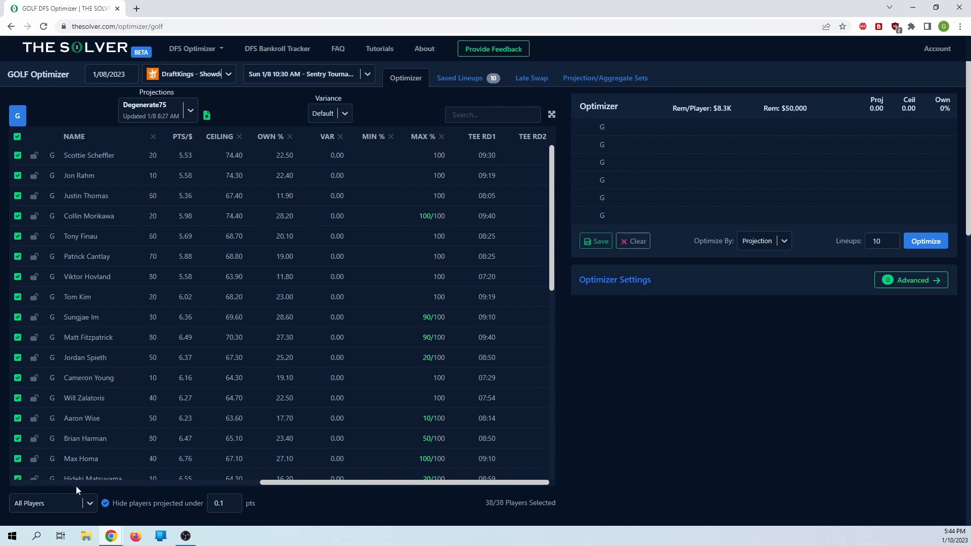
{"action": "left_click", "coordinate": [68, 506]}
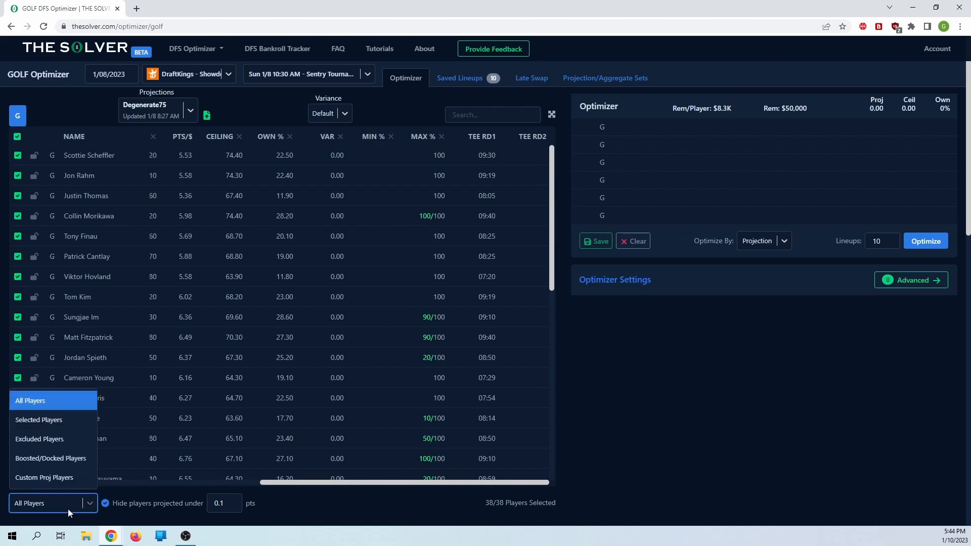
{"action": "left_click", "coordinate": [40, 425]}
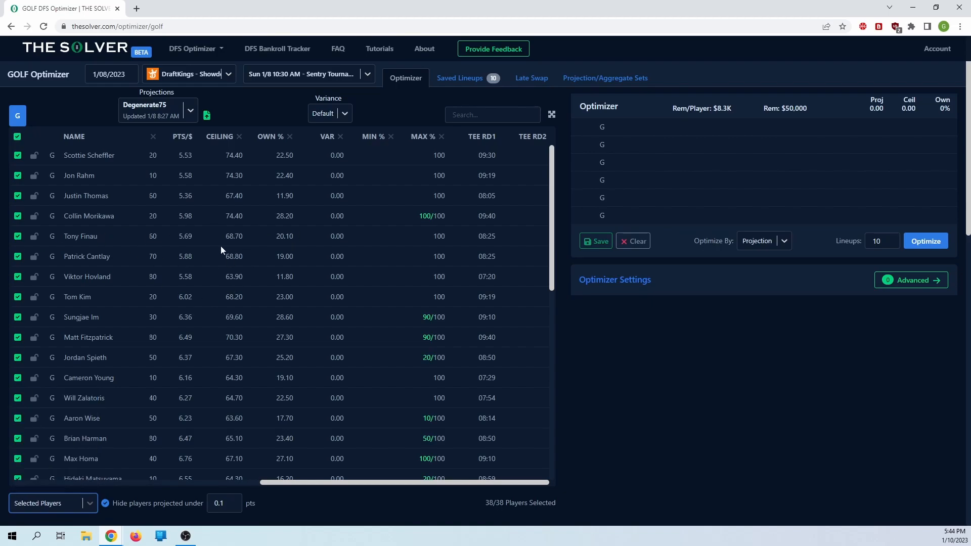
Step: Examine the exposures in the player table's Max % column and in the player list beside the optimizer results
{"action": "scroll", "coordinate": [326, 238], "scroll_direction": "down", "scroll_amount": 1}
{"action": "left_click", "coordinate": [430, 183]}
{"action": "left_click", "coordinate": [675, 429]}
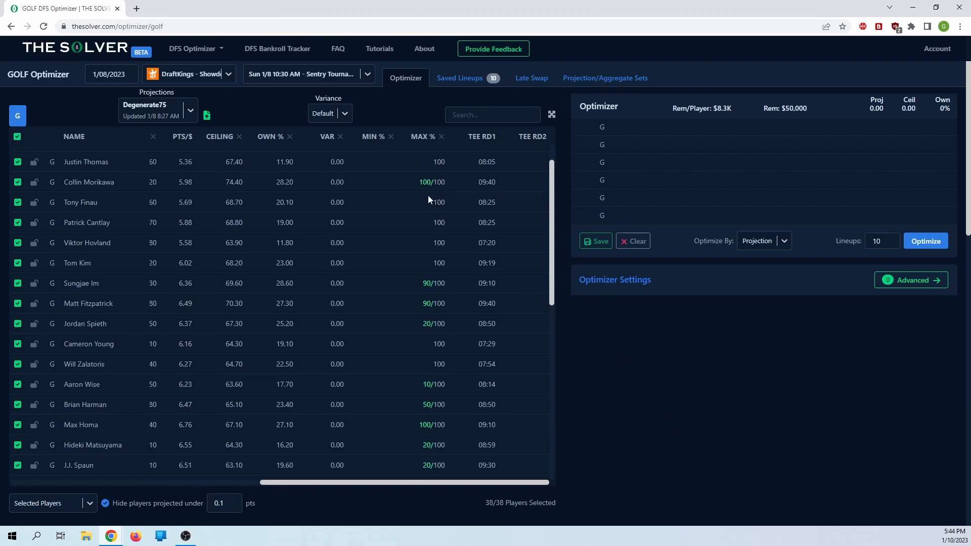
{"action": "scroll", "coordinate": [429, 302], "scroll_direction": "down", "scroll_amount": 3}
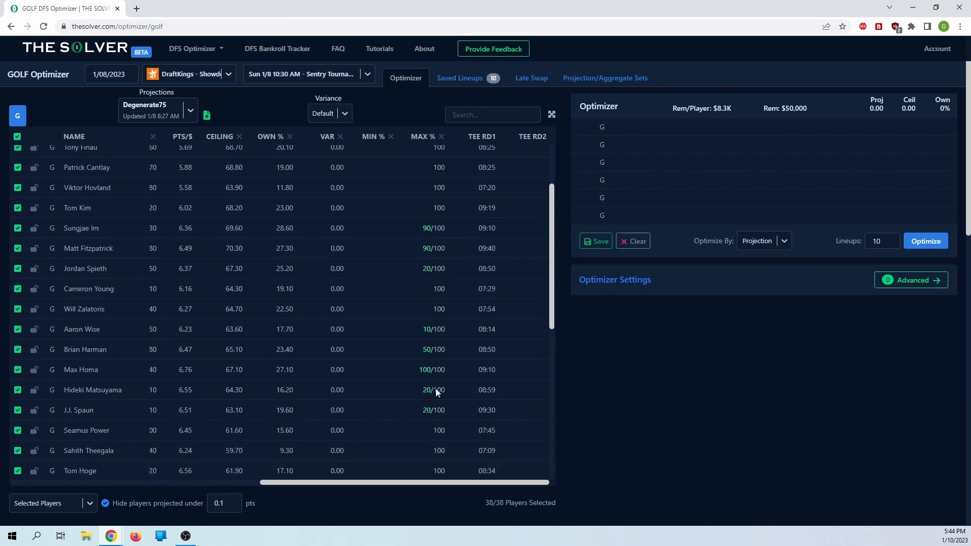
{"action": "left_click_drag", "start_coordinate": [554, 347], "coordinate": [575, 224]}
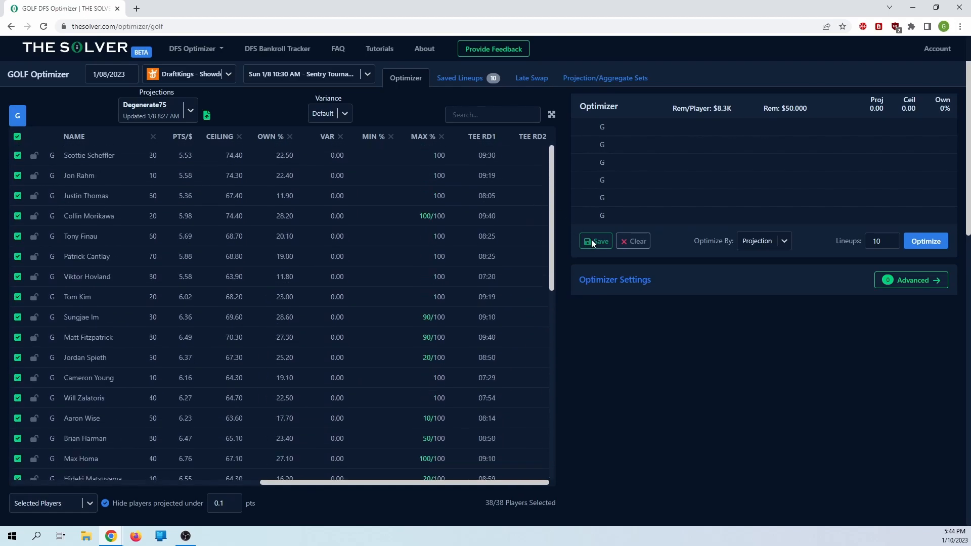
{"action": "scroll", "coordinate": [706, 336], "scroll_direction": "down", "scroll_amount": 2}
{"action": "scroll", "coordinate": [706, 336], "scroll_direction": "down", "scroll_amount": 5}
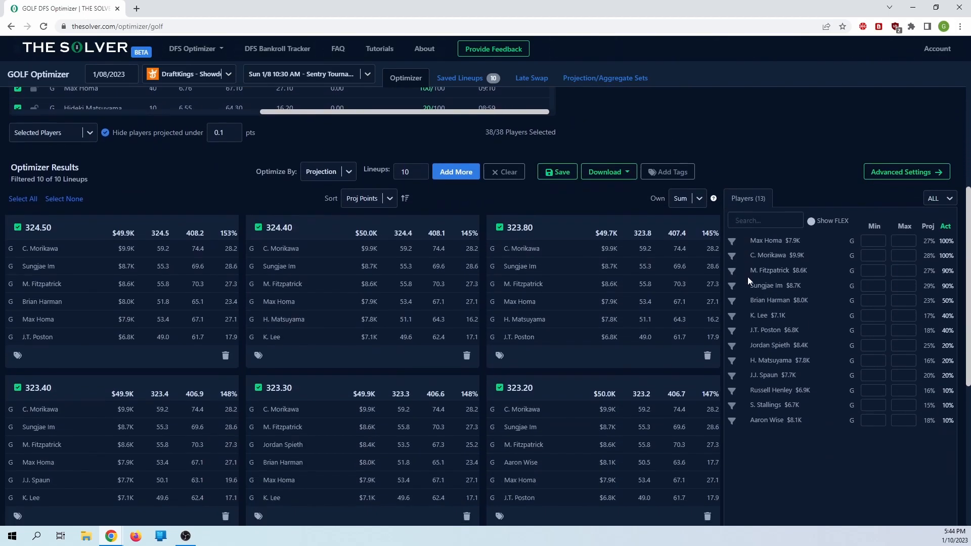
{"action": "scroll", "coordinate": [778, 397], "scroll_direction": "down", "scroll_amount": 1}
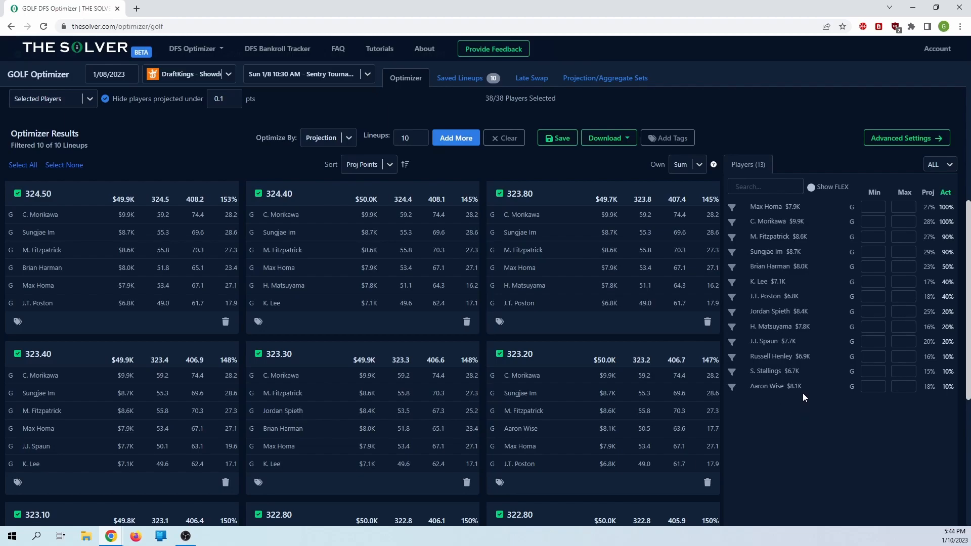
Step: Compare the player table's Max % values with the Act percentages of the players in the generated lineups
{"action": "scroll", "coordinate": [811, 380], "scroll_direction": "up", "scroll_amount": 7}
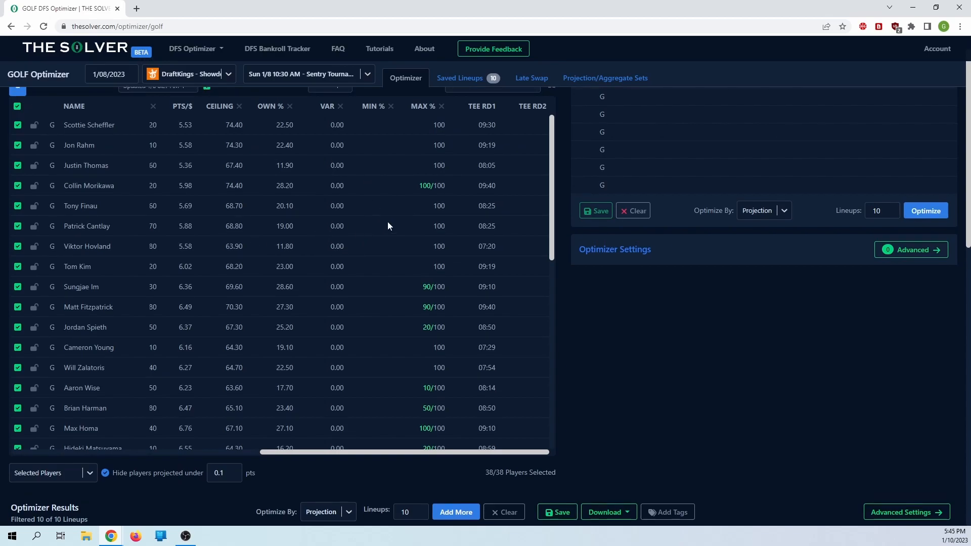
{"action": "scroll", "coordinate": [366, 210], "scroll_direction": "up", "scroll_amount": 1}
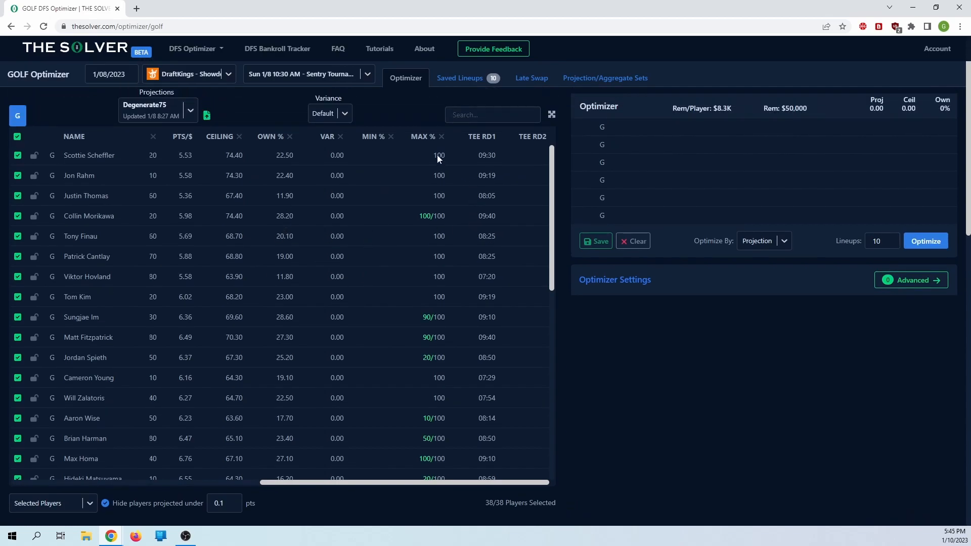
{"action": "left_click", "coordinate": [76, 503]}
{"action": "left_click", "coordinate": [75, 504]}
{"action": "scroll", "coordinate": [544, 172], "scroll_direction": "down", "scroll_amount": 8}
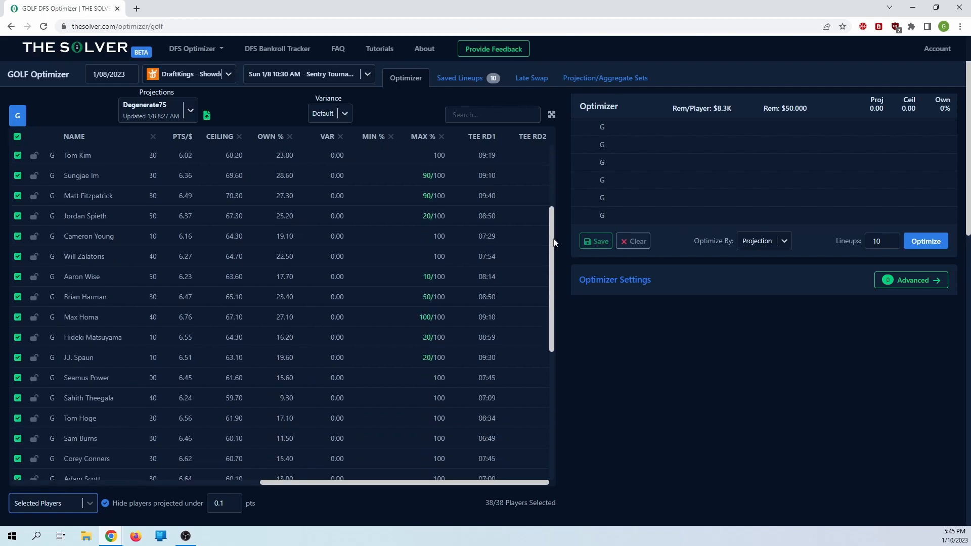
{"action": "scroll", "coordinate": [533, 181], "scroll_direction": "up", "scroll_amount": 8}
{"action": "scroll", "coordinate": [671, 350], "scroll_direction": "down", "scroll_amount": 7}
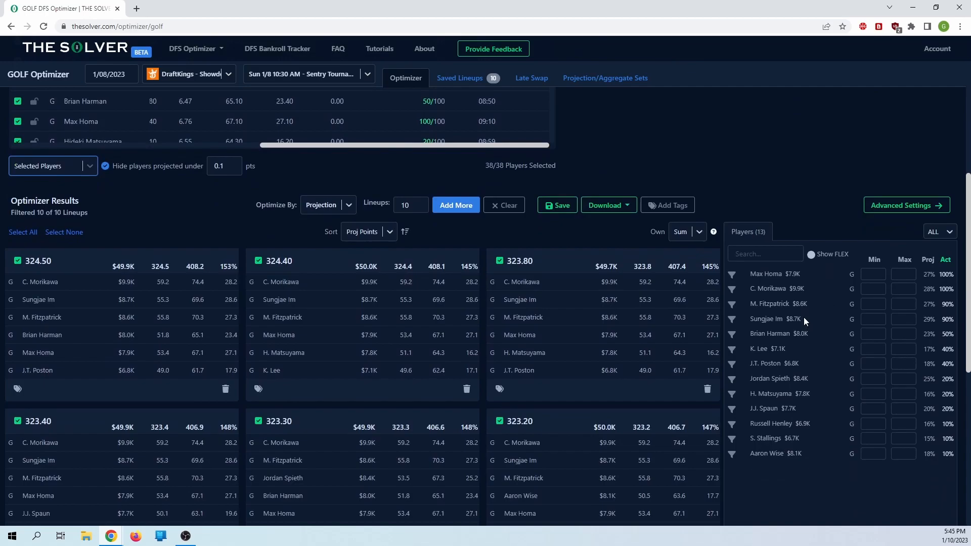
{"action": "scroll", "coordinate": [803, 317], "scroll_direction": "down", "scroll_amount": 1}
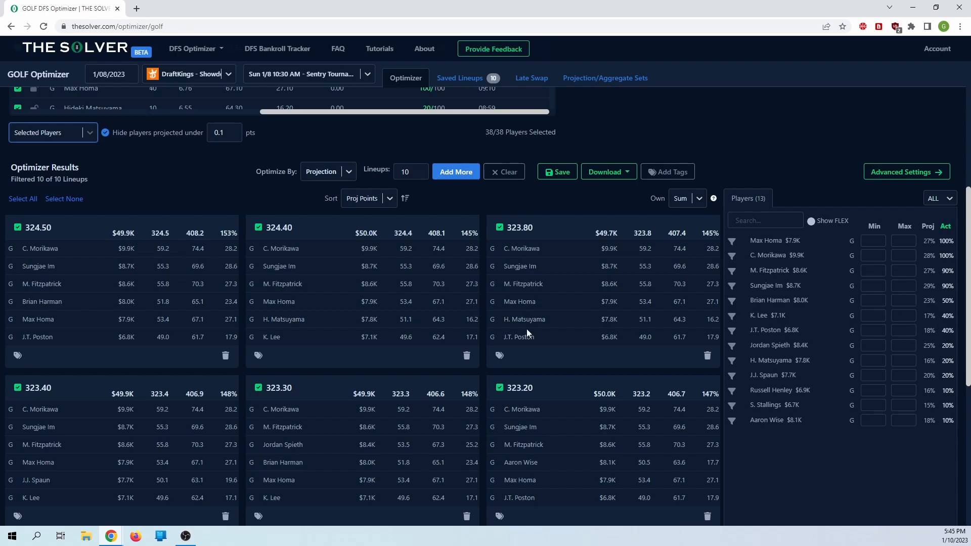
Step: Delete the 324.50 lineup from the optimizer results and deselect all the remaining lineups
{"action": "scroll", "coordinate": [526, 333], "scroll_direction": "down", "scroll_amount": 1}
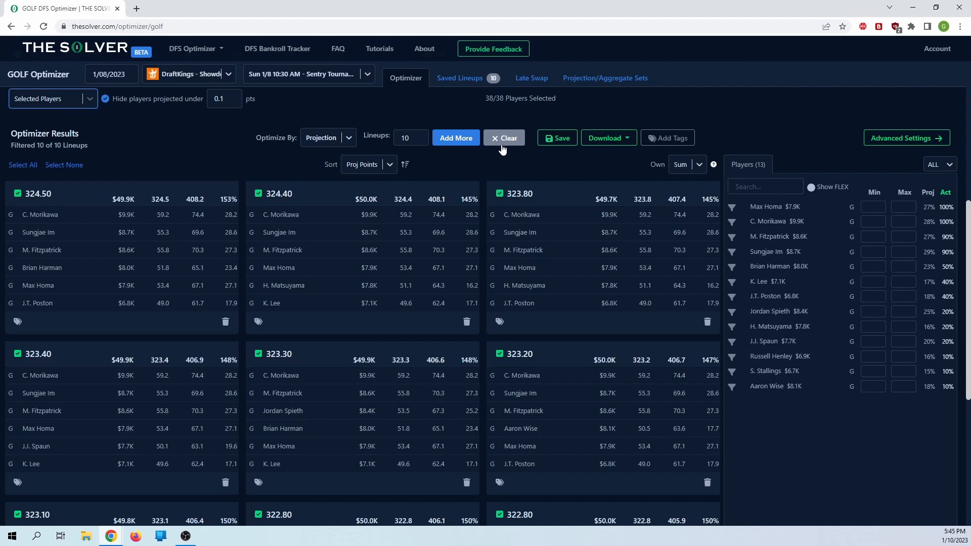
{"action": "left_click", "coordinate": [225, 322]}
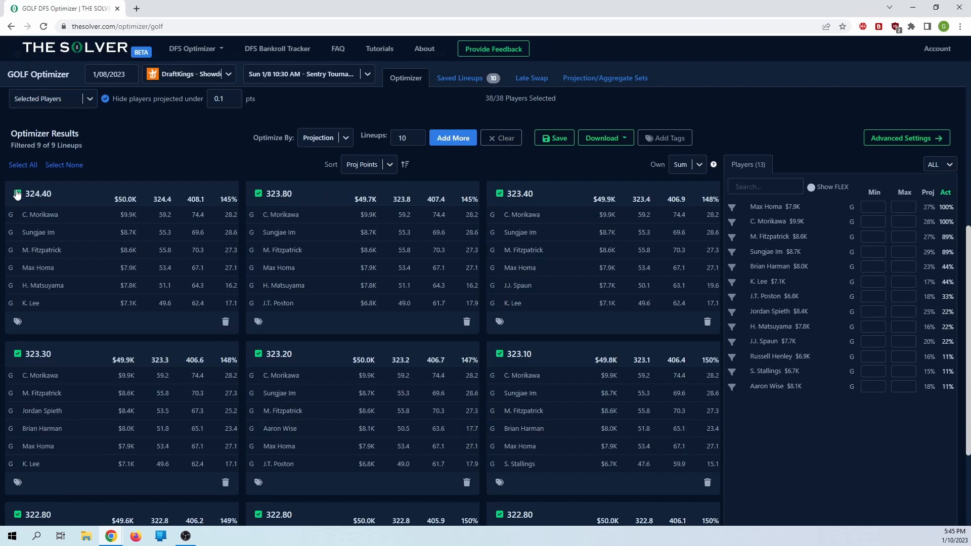
{"action": "left_click", "coordinate": [68, 165]}
{"action": "left_click", "coordinate": [255, 192]}
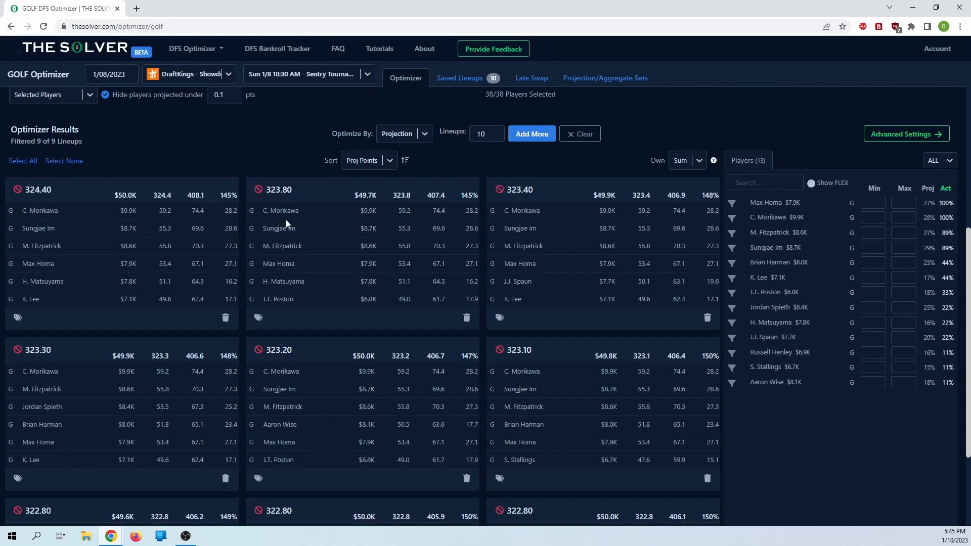
Step: Select the 323.80 and 323.20 lineups in the optimizer results
{"action": "scroll", "coordinate": [286, 220], "scroll_direction": "down", "scroll_amount": 1}
{"action": "left_click", "coordinate": [259, 320]}
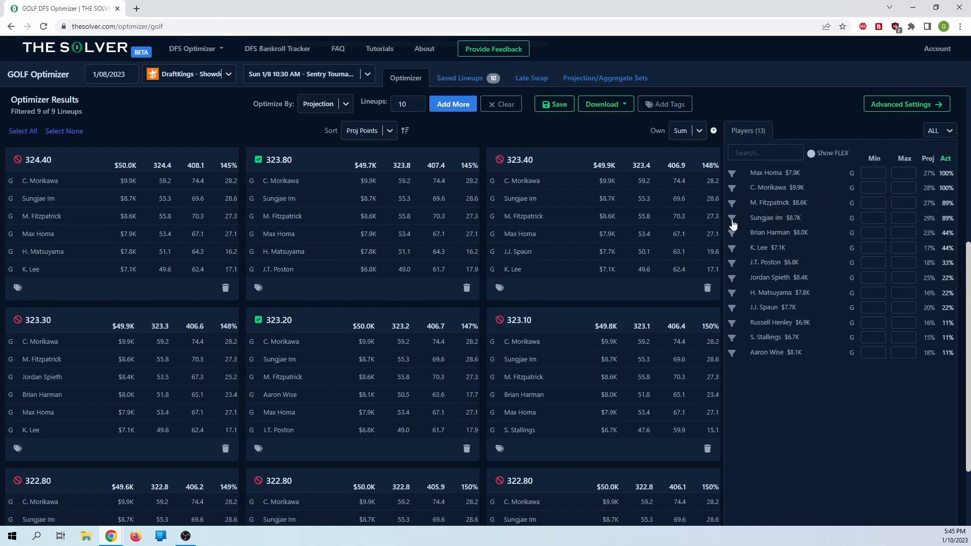
Step: Filter the generated lineups by J.T. Poston and by Sungjae Im, clear the filters, and check the player list's position options
{"action": "left_click", "coordinate": [733, 267]}
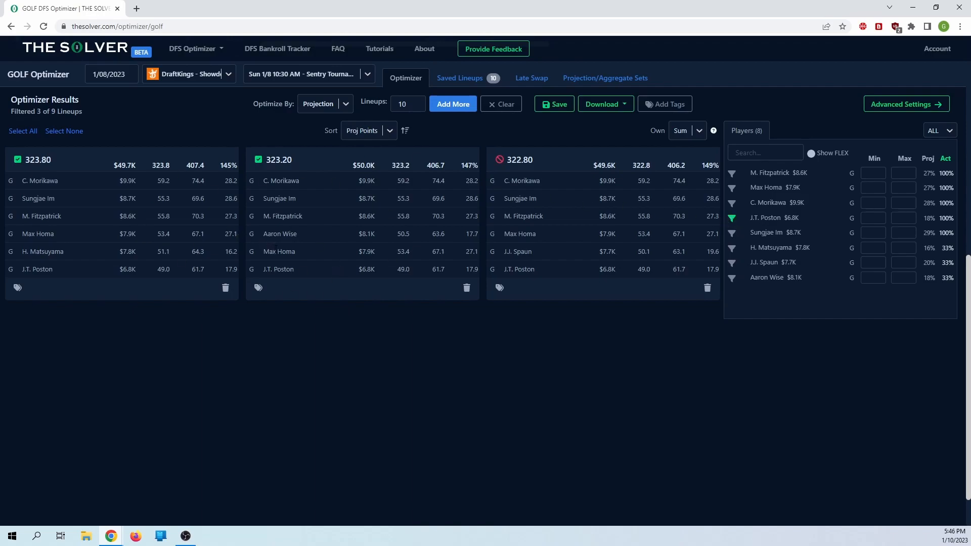
{"action": "left_click", "coordinate": [732, 219]}
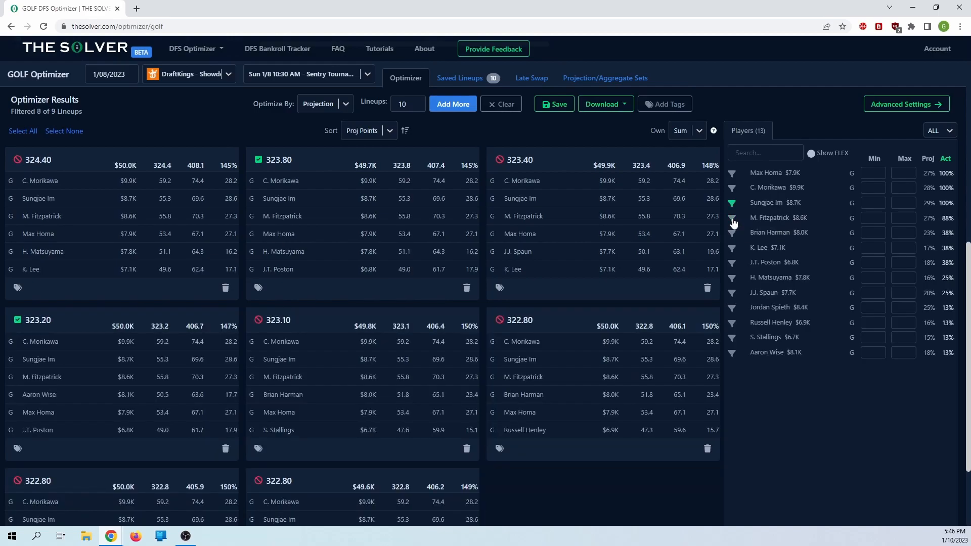
{"action": "left_click", "coordinate": [733, 264]}
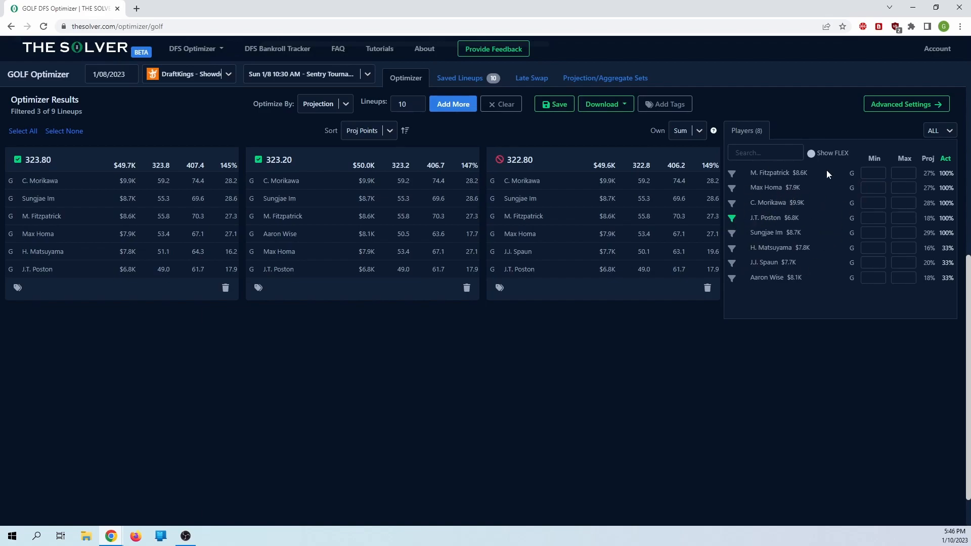
{"action": "left_click", "coordinate": [732, 219]}
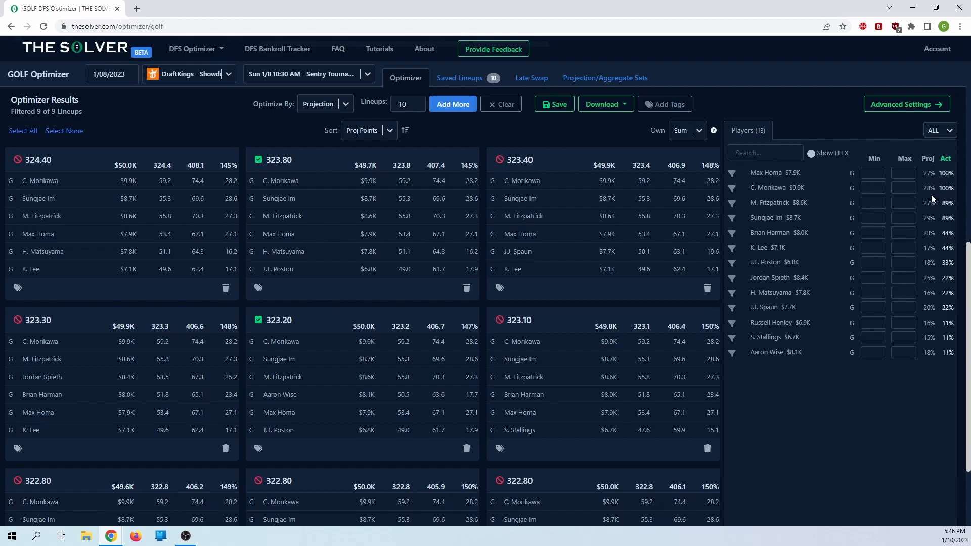
{"action": "left_click", "coordinate": [936, 131]}
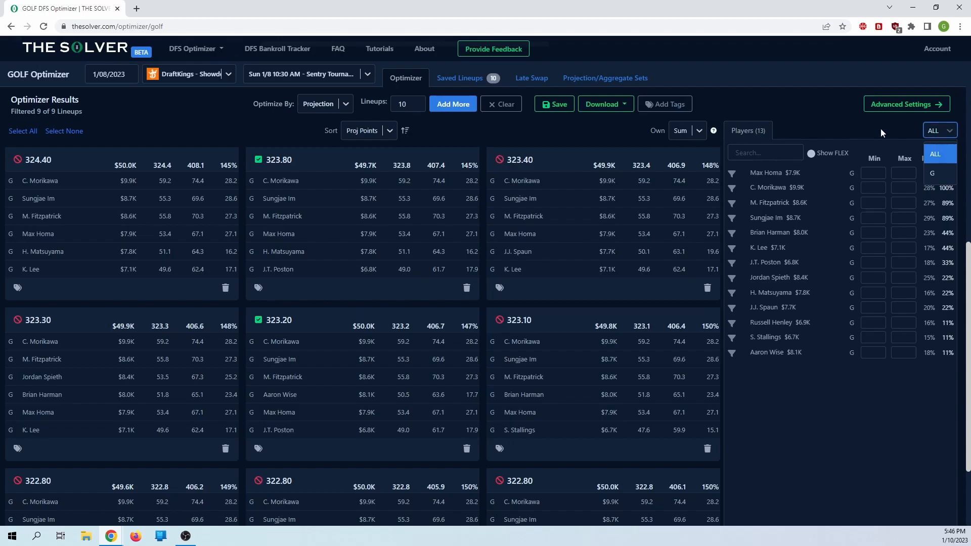
{"action": "left_click", "coordinate": [894, 130]}
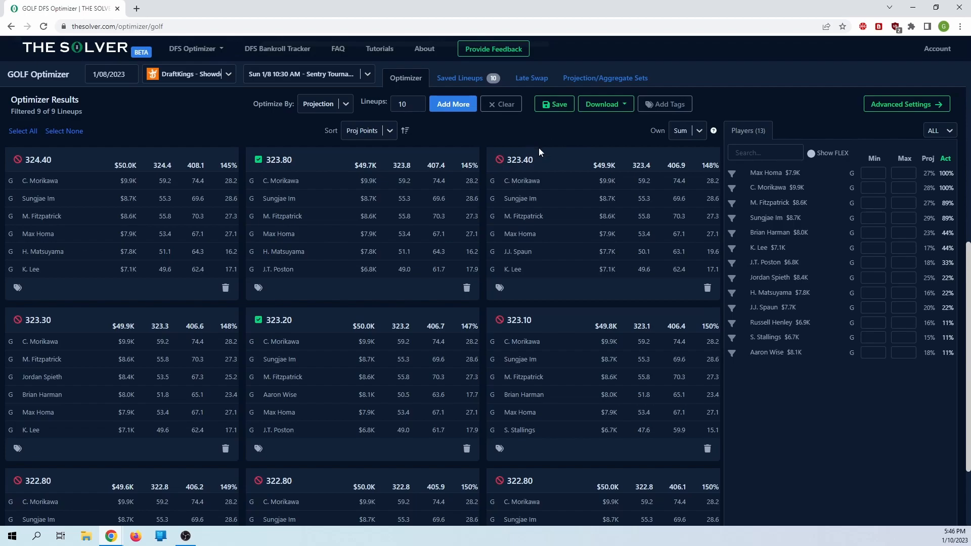
Step: Start a new aggregate projection set with Projection weights of 50% for ETR and 50% for Degenerate75
{"action": "scroll", "coordinate": [539, 147], "scroll_direction": "up", "scroll_amount": 8}
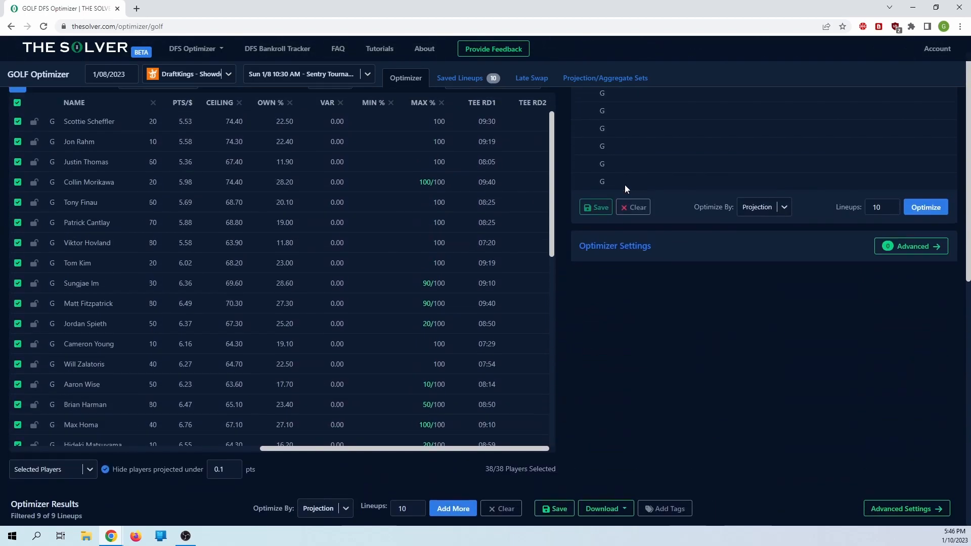
{"action": "scroll", "coordinate": [625, 188], "scroll_direction": "up", "scroll_amount": 1}
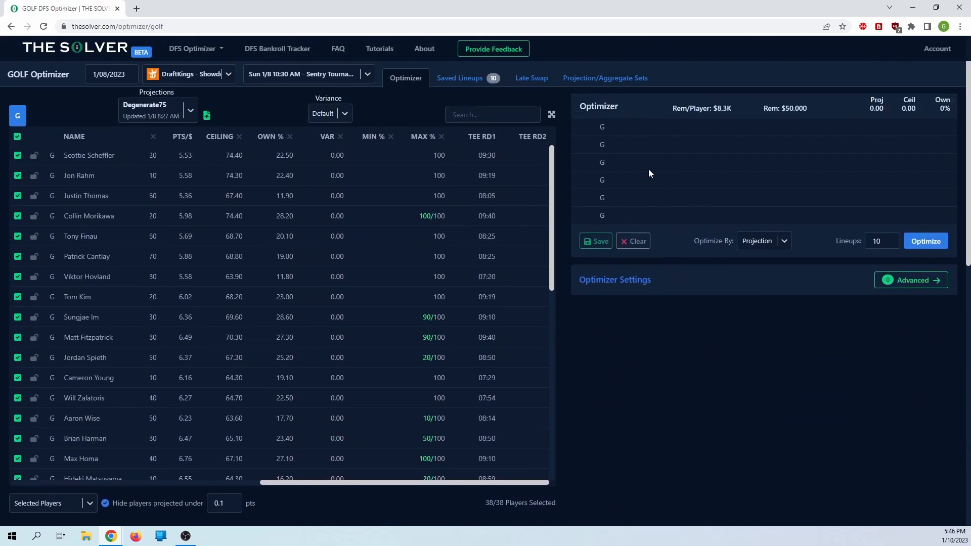
{"action": "left_click", "coordinate": [598, 81]}
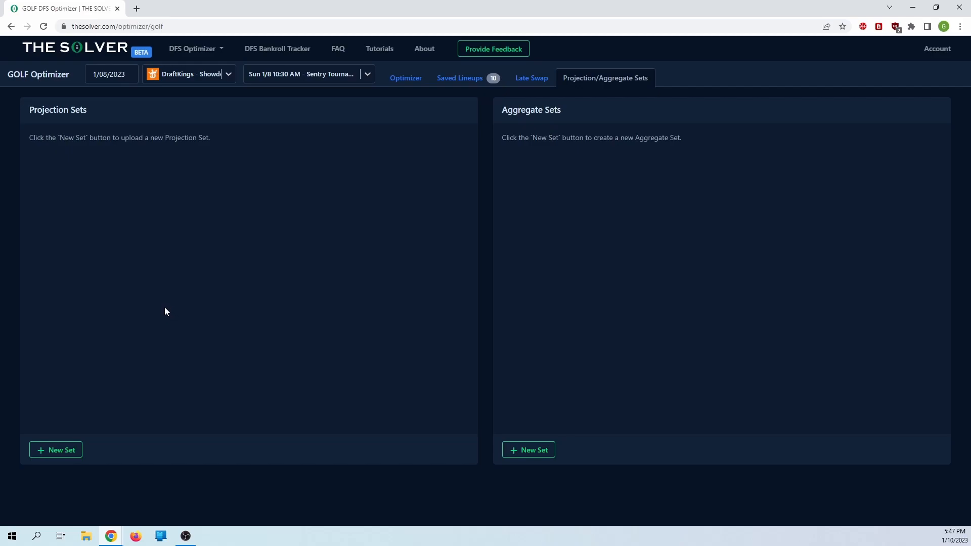
{"action": "left_click", "coordinate": [528, 452]}
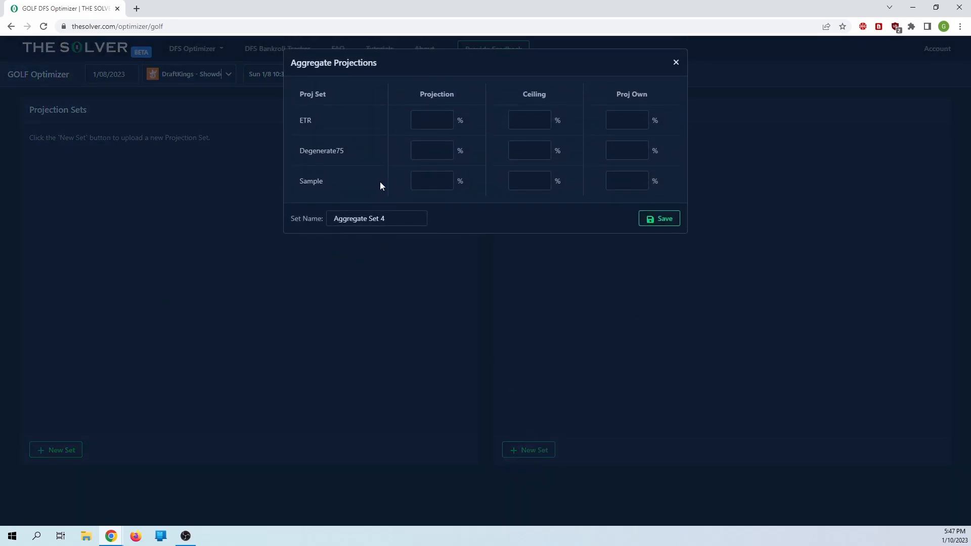
{"action": "left_click", "coordinate": [430, 119]}
{"action": "type", "text": "50"}
{"action": "left_click", "coordinate": [433, 151]}
{"action": "type", "text": "50"}
{"action": "left_click", "coordinate": [350, 142]}
Step: Name the aggregate set "ETR/Degen75 mix"
{"action": "triple_click", "coordinate": [387, 218]}
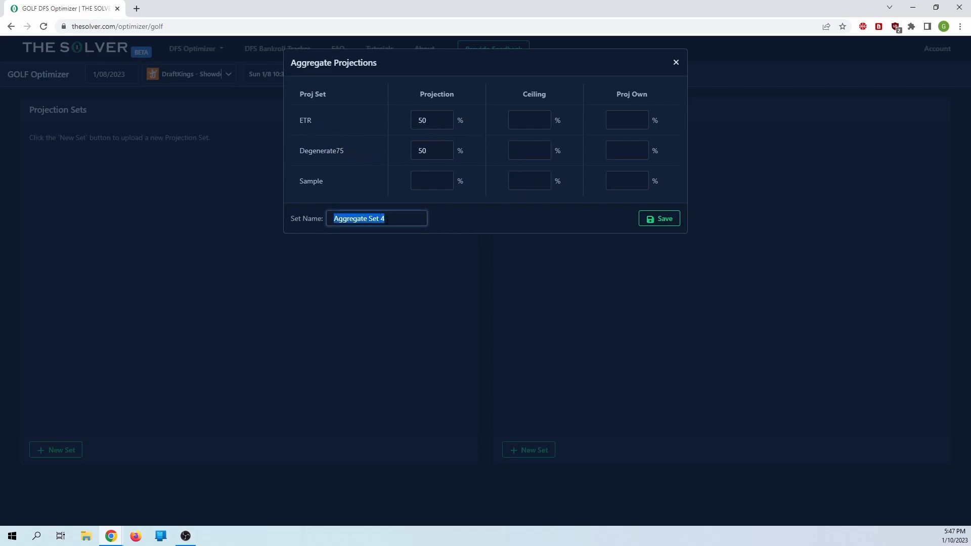
{"action": "type", "text": "ETR/Degen78"}
{"action": "key", "text": "BackSpace"}
{"action": "type", "text": "5 min"}
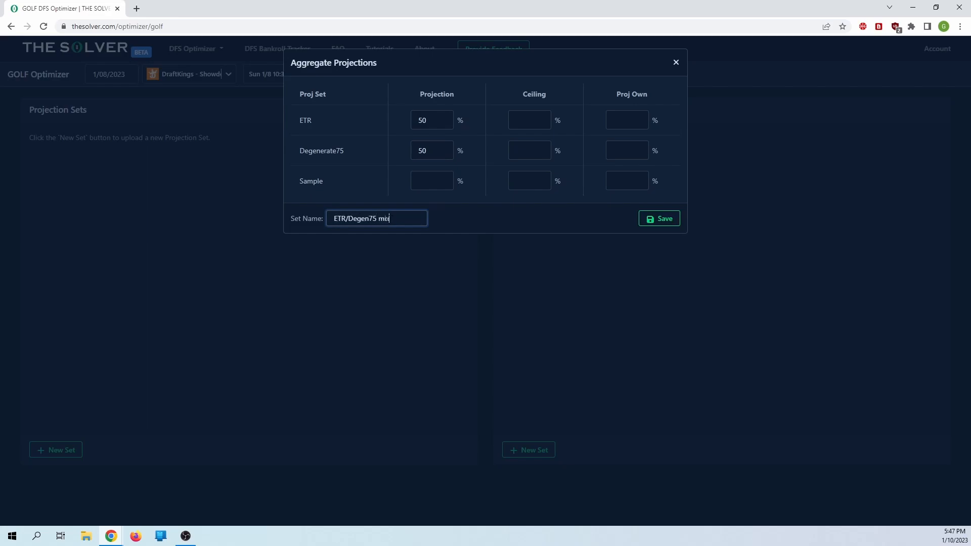
Step: Set the Ceiling and Proj Own weights to 50% for both ETR and Degenerate75, and save the aggregate set
{"action": "left_click", "coordinate": [539, 121]}
{"action": "left_click", "coordinate": [530, 150]}
{"action": "type", "text": "50"}
{"action": "left_click", "coordinate": [626, 122]}
{"action": "type", "text": "50"}
{"action": "left_click", "coordinate": [626, 151]}
{"action": "type", "text": "50"}
{"action": "left_click", "coordinate": [494, 97]}
{"action": "left_click", "coordinate": [669, 220]}
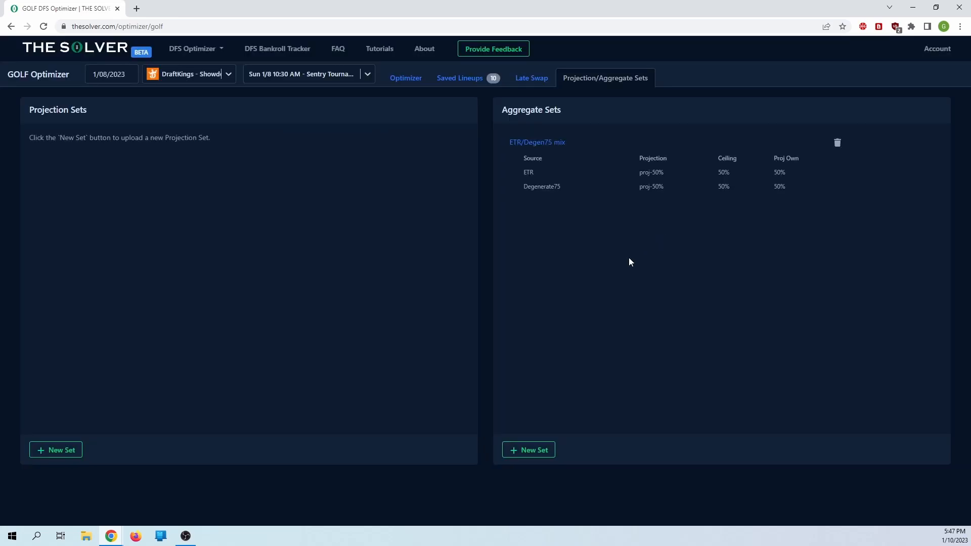
Step: Return to the optimizer and check the available projection sources for the ETR/Degen75 mix set
{"action": "left_click", "coordinate": [155, 107]}
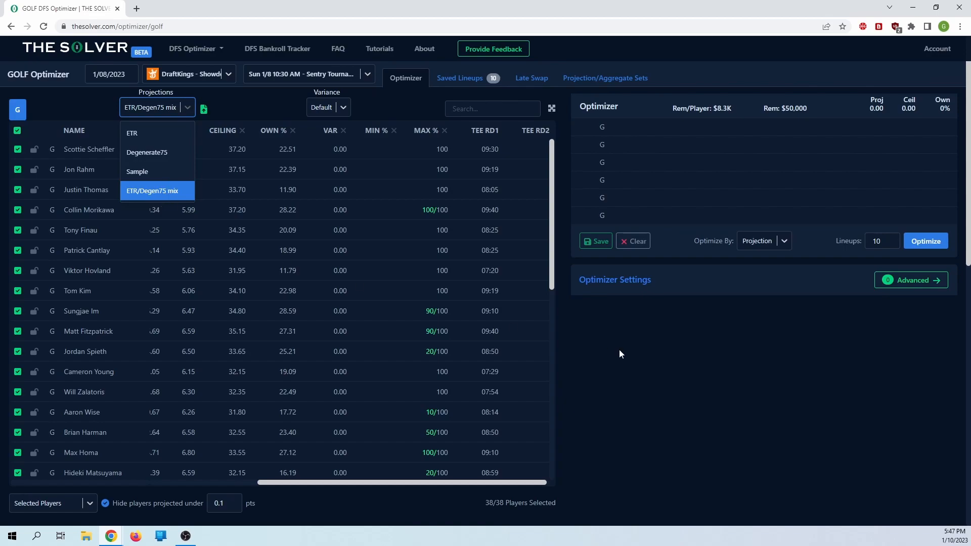
{"action": "left_click", "coordinate": [619, 351]}
{"action": "left_click", "coordinate": [187, 109]}
{"action": "left_click", "coordinate": [244, 110]}
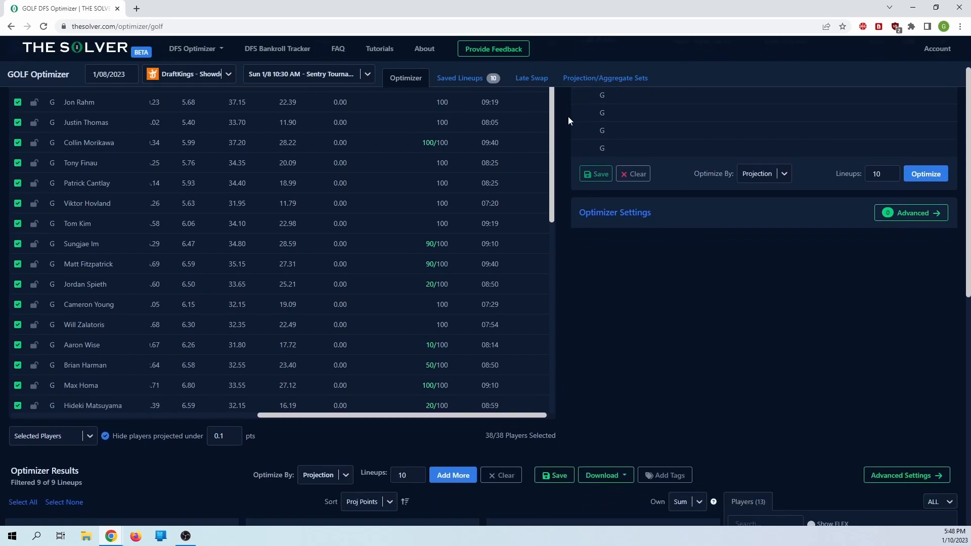
Step: Review the generated lineups and the player table's salary and projection columns under the ETR/Degen75 mix projections
{"action": "scroll", "coordinate": [574, 119], "scroll_direction": "down", "scroll_amount": 4}
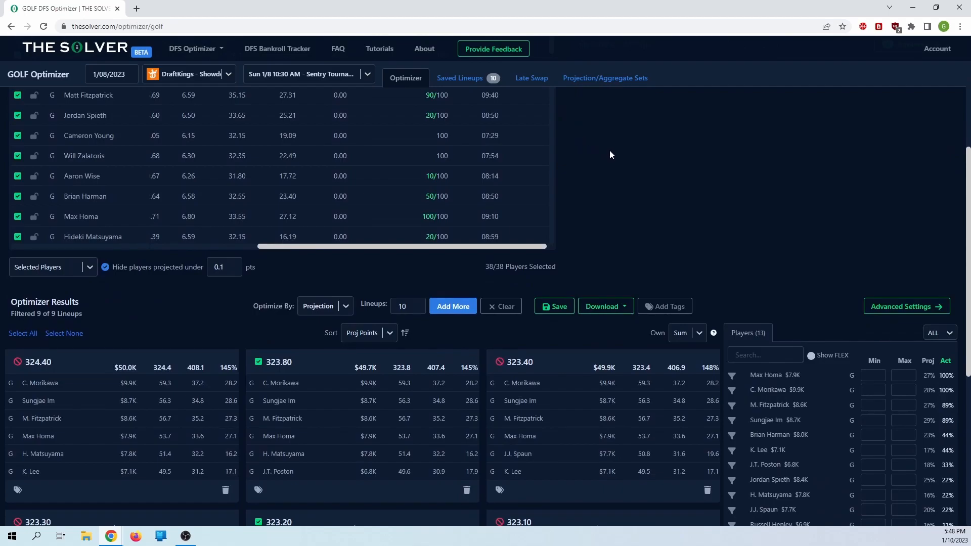
{"action": "scroll", "coordinate": [609, 153], "scroll_direction": "up", "scroll_amount": 4}
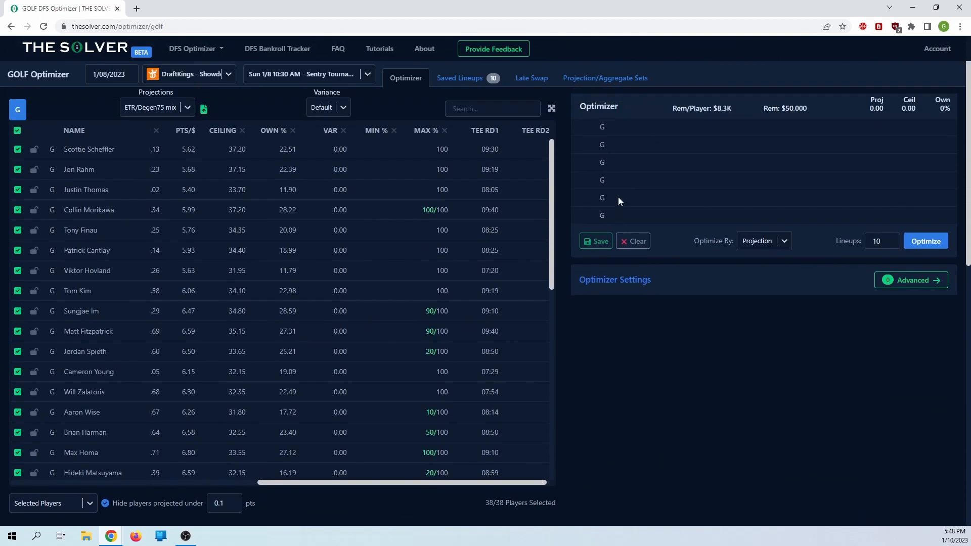
{"action": "scroll", "coordinate": [517, 229], "scroll_direction": "left", "scroll_amount": 3}
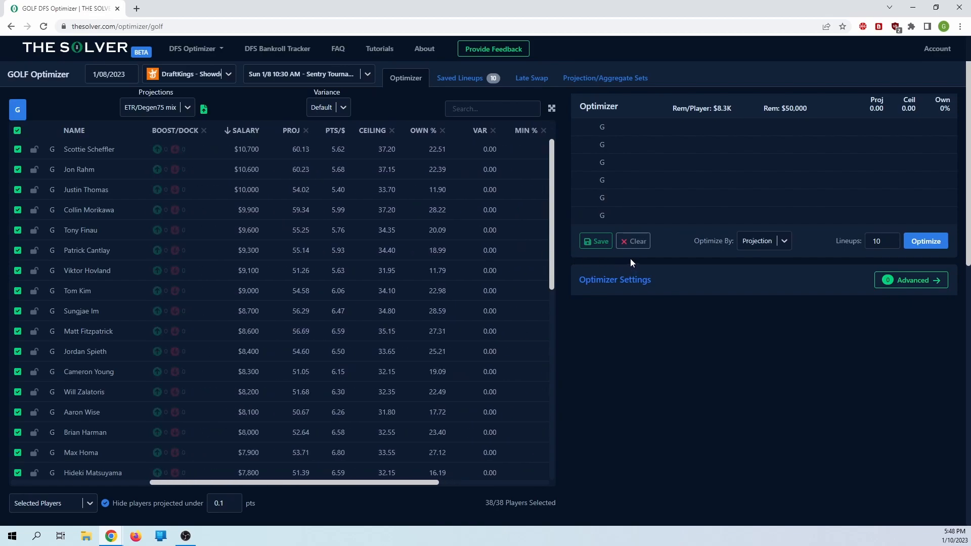
{"action": "scroll", "coordinate": [697, 314], "scroll_direction": "down", "scroll_amount": 1}
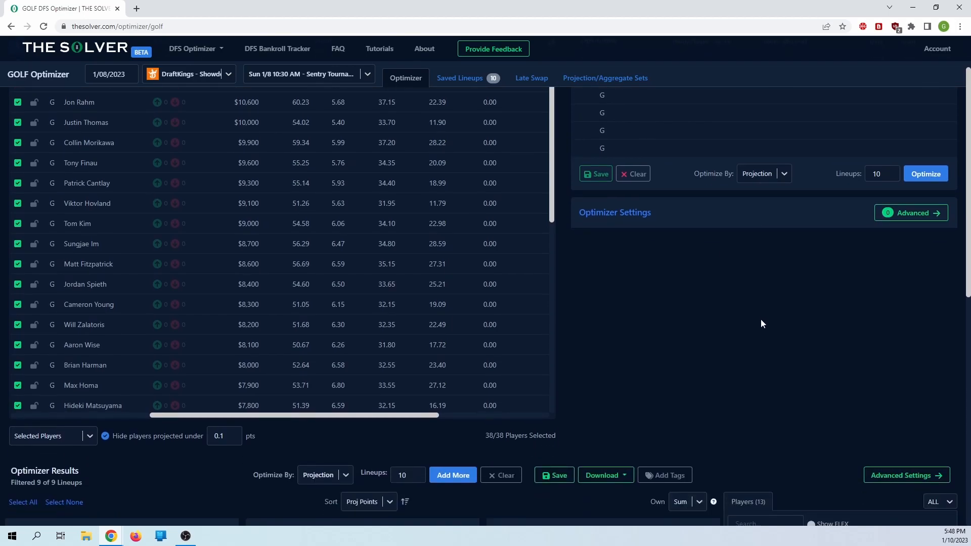
{"action": "scroll", "coordinate": [766, 317], "scroll_direction": "up", "scroll_amount": 1}
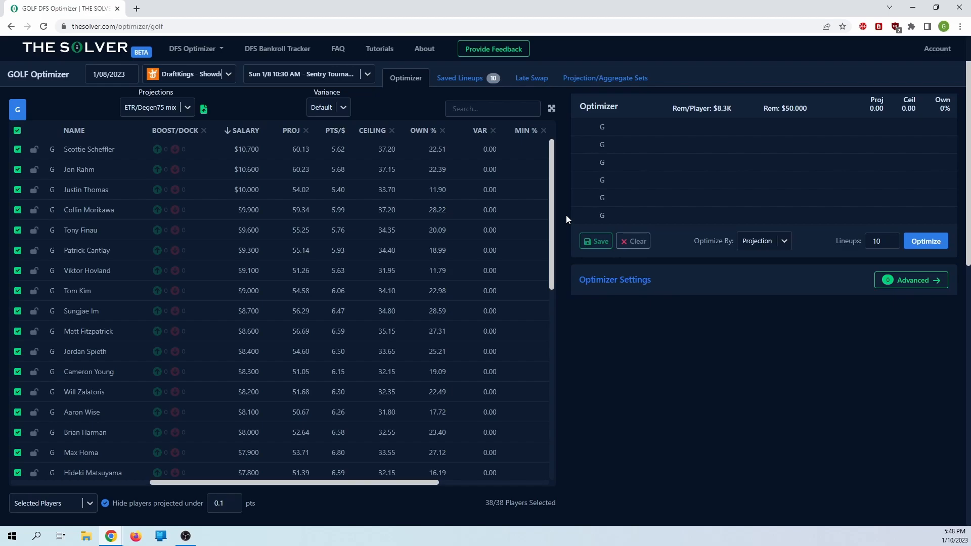
Step: Look over the site's tutorials list and return to the Golf DFS optimizer
{"action": "left_click", "coordinate": [380, 49]}
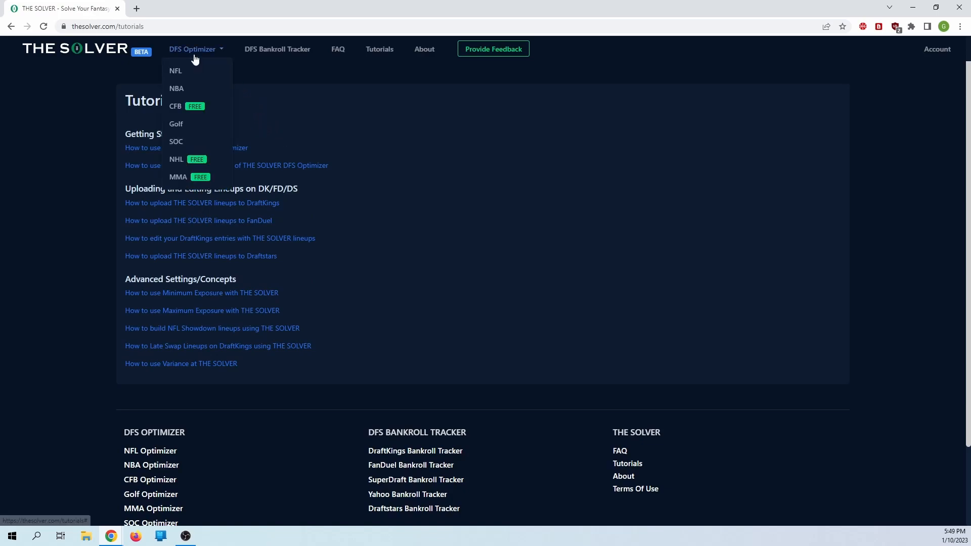
{"action": "left_click", "coordinate": [175, 122]}
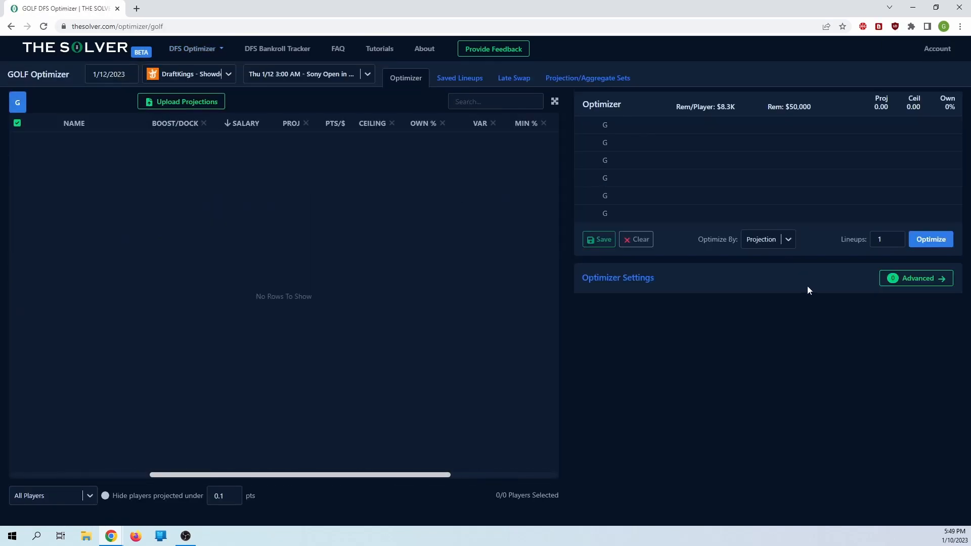